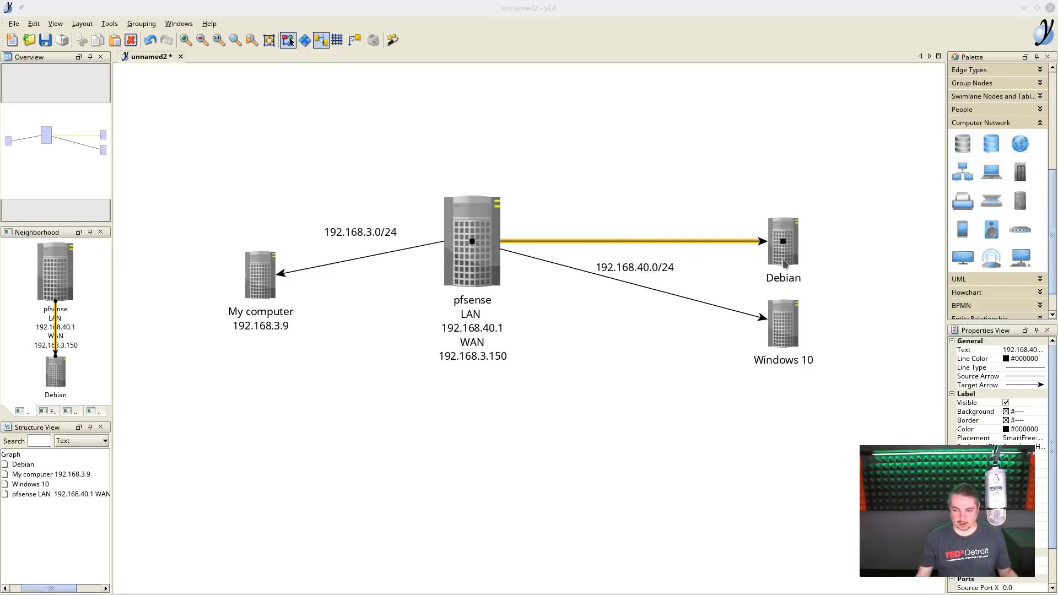
- Examine the Windows 10, My computer, pfsense and Debian nodes in the network diagram
click(782, 327)
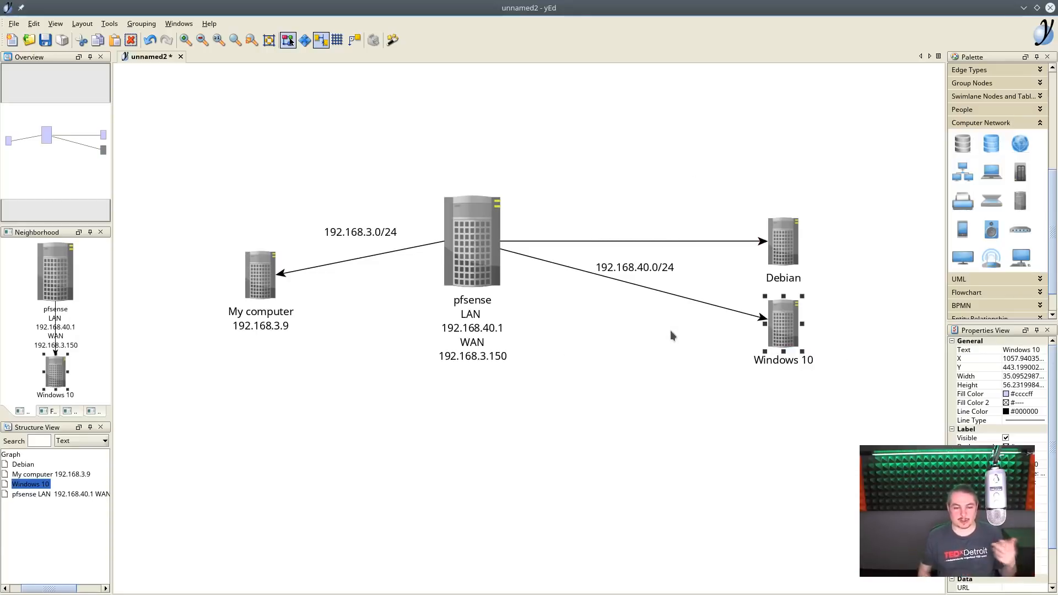
click(274, 291)
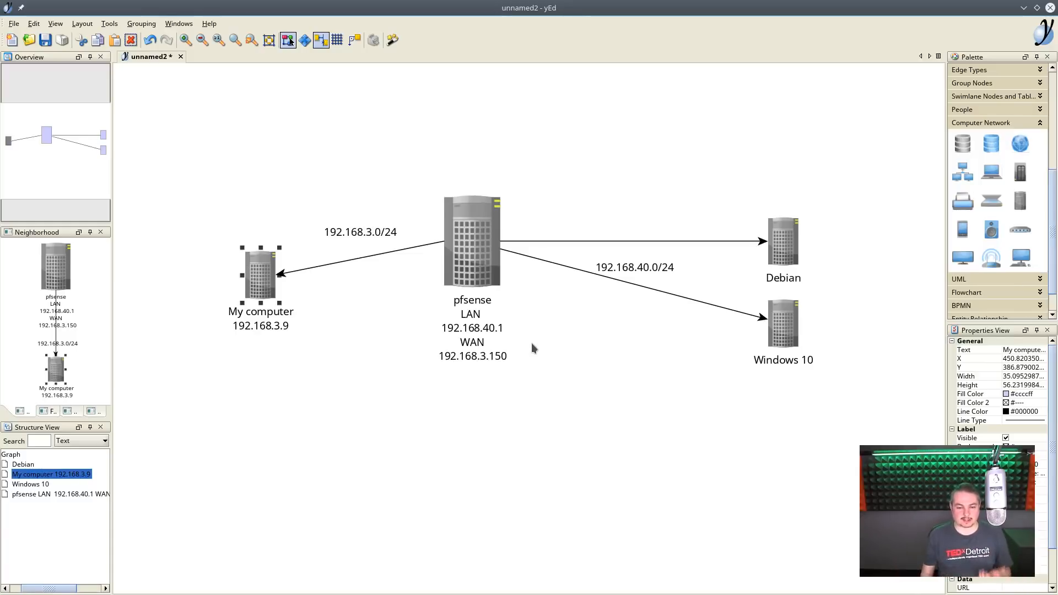
click(484, 257)
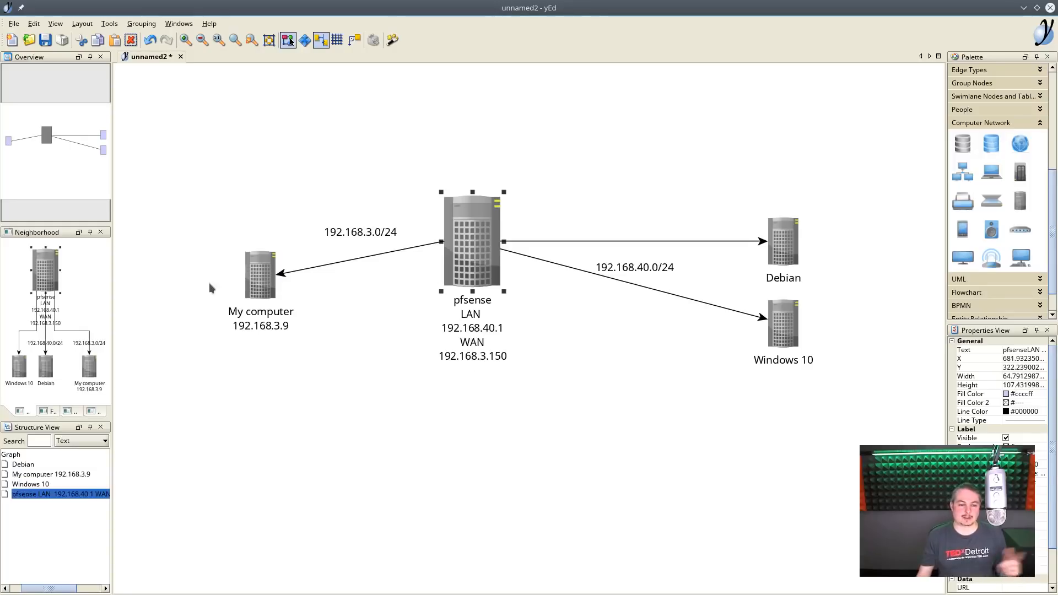
click(255, 287)
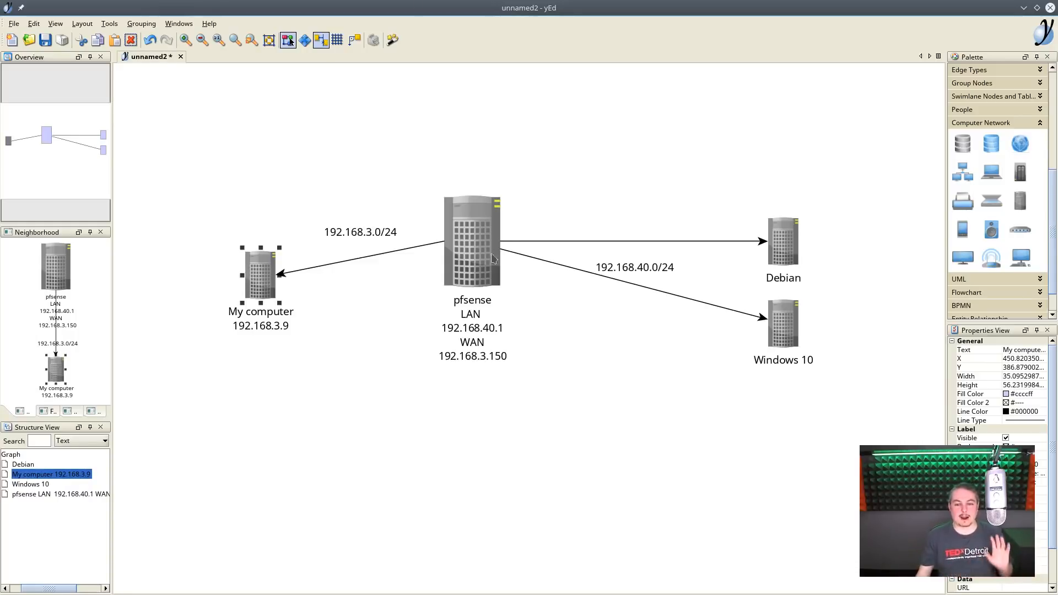
click(797, 241)
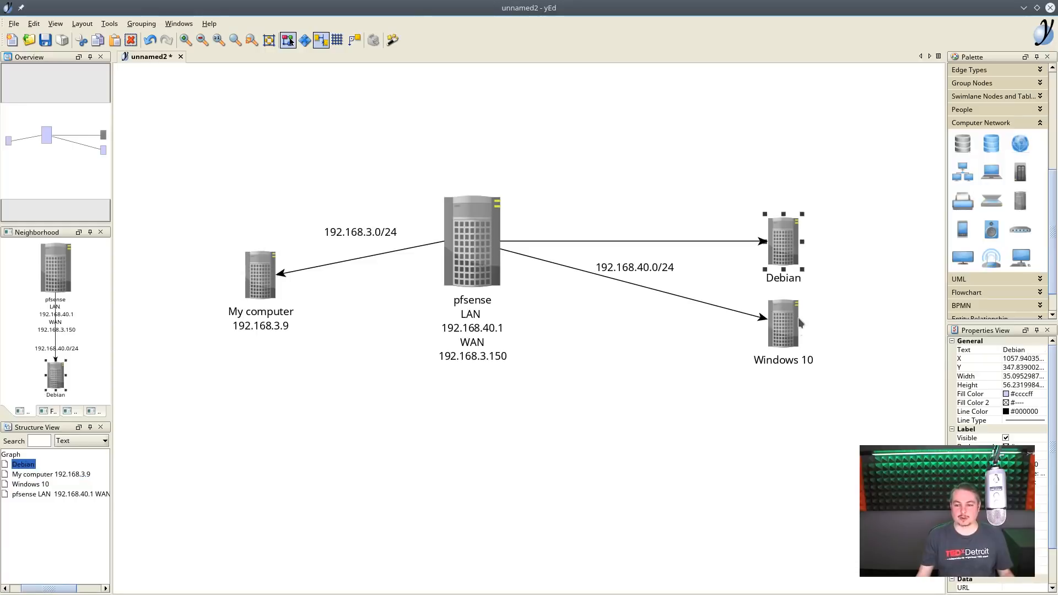
click(799, 331)
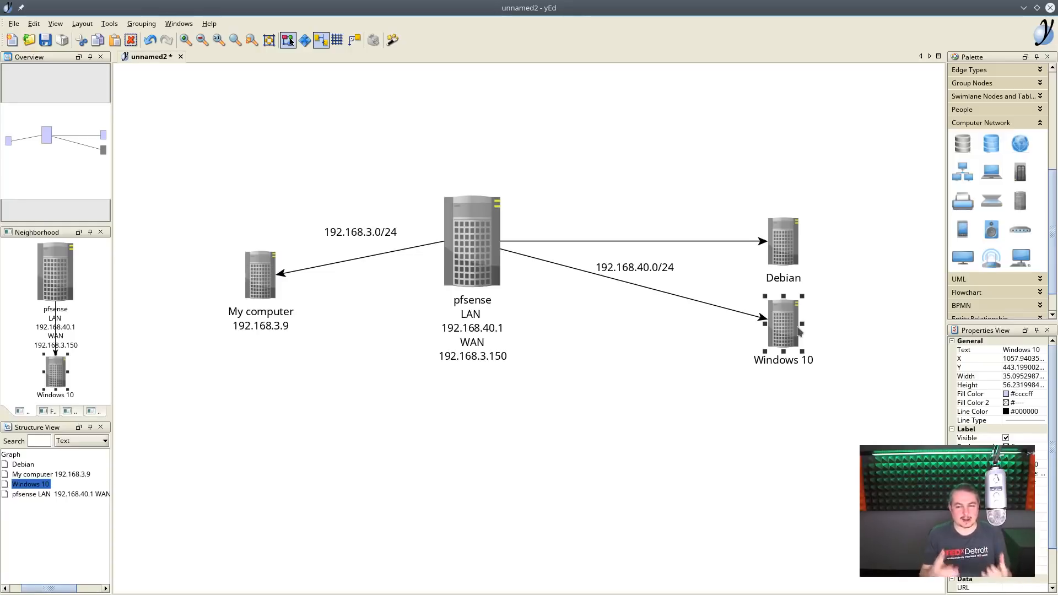
- Switch to the pfSense web interface in Chrome and view the installed packages in the Package Manager
double_click(583, 6)
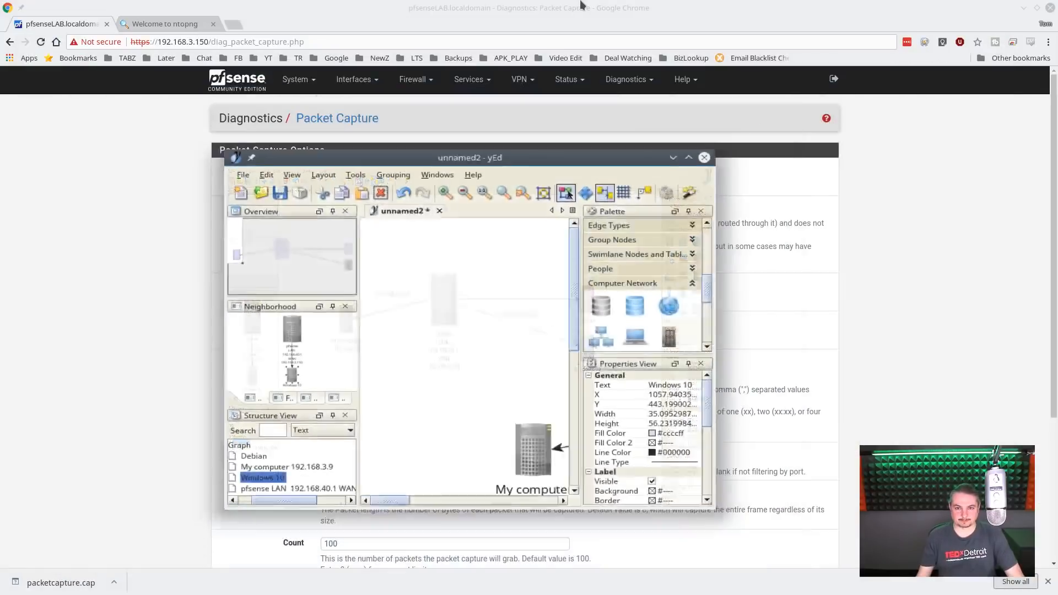
click(583, 6)
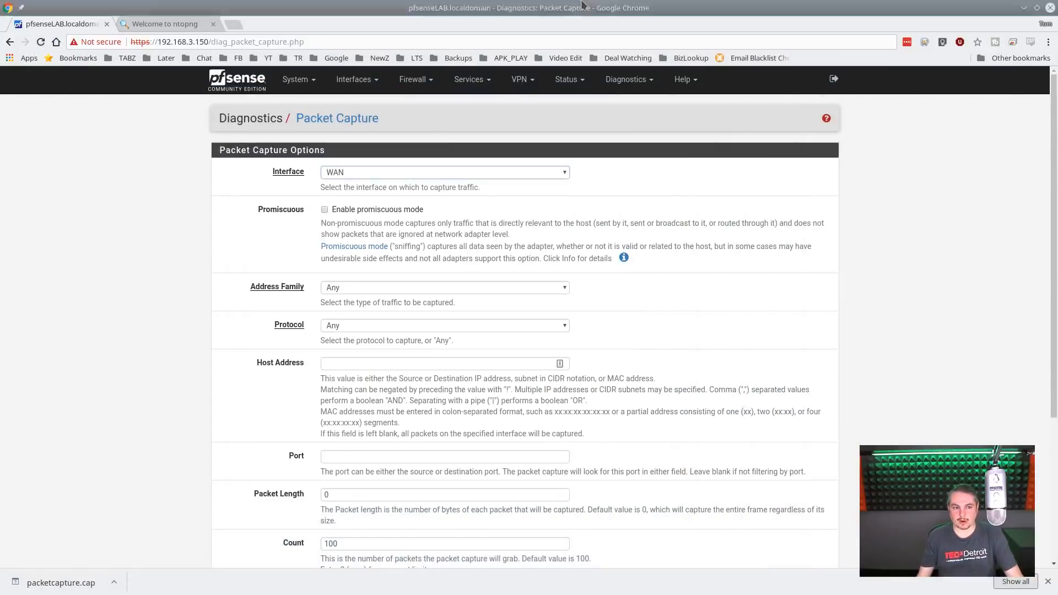
click(257, 83)
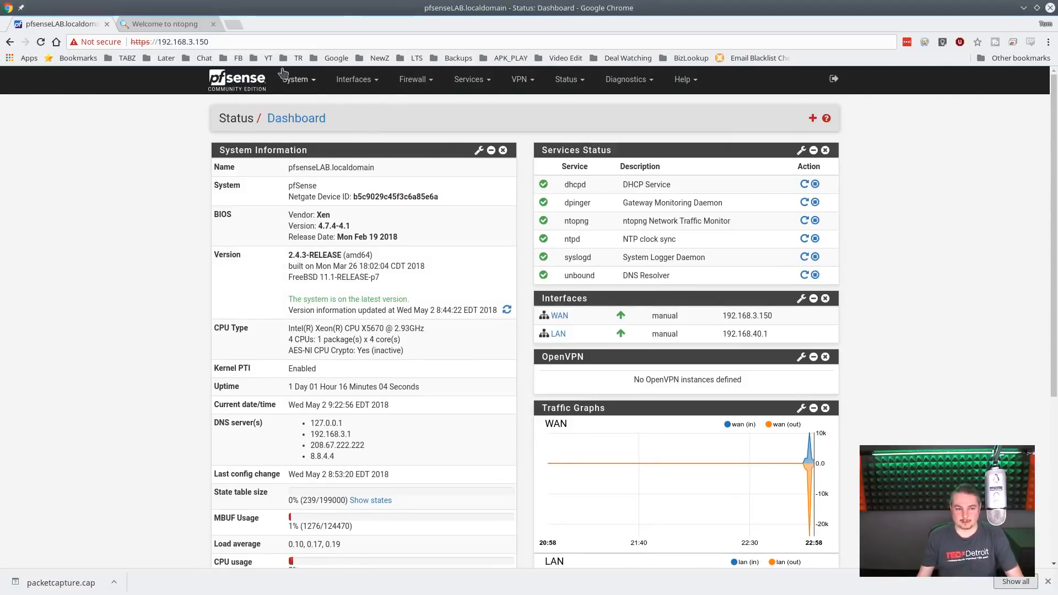
click(298, 79)
click(357, 191)
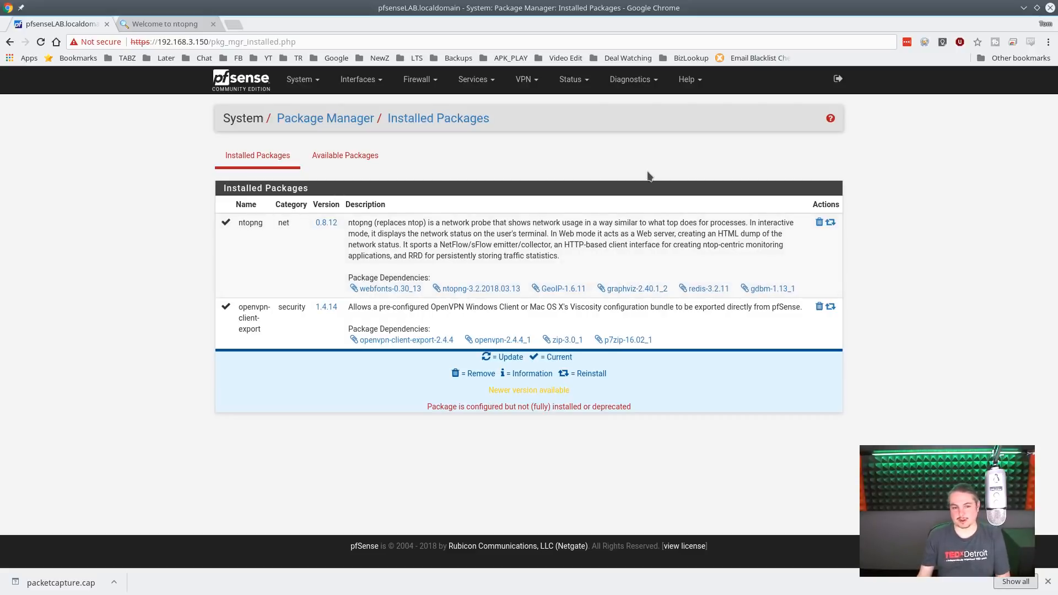
- Open the ntopng settings page and review its general, local network and utility options
click(571, 78)
click(628, 87)
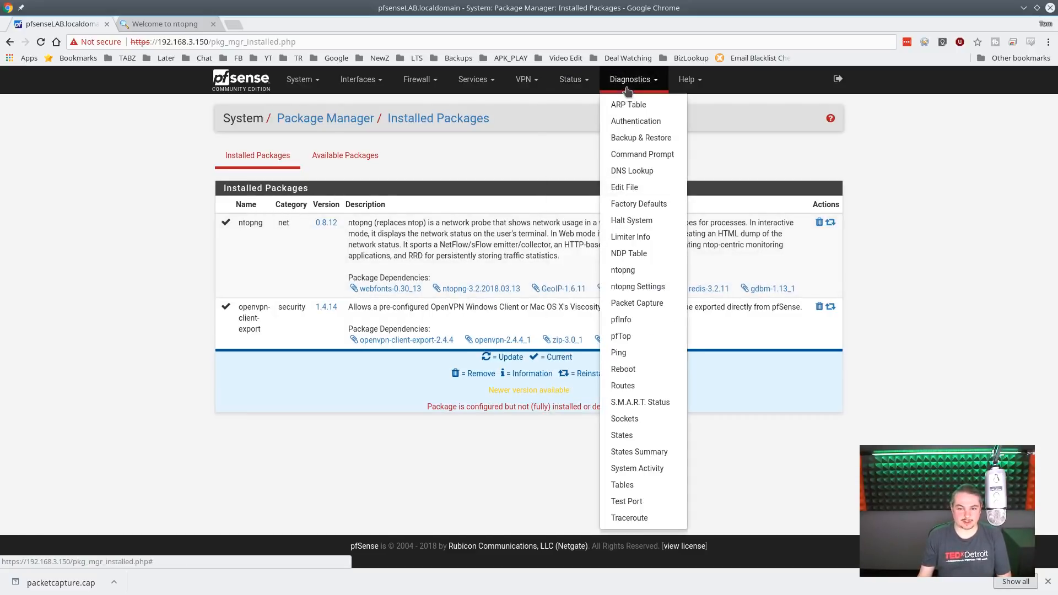
click(634, 288)
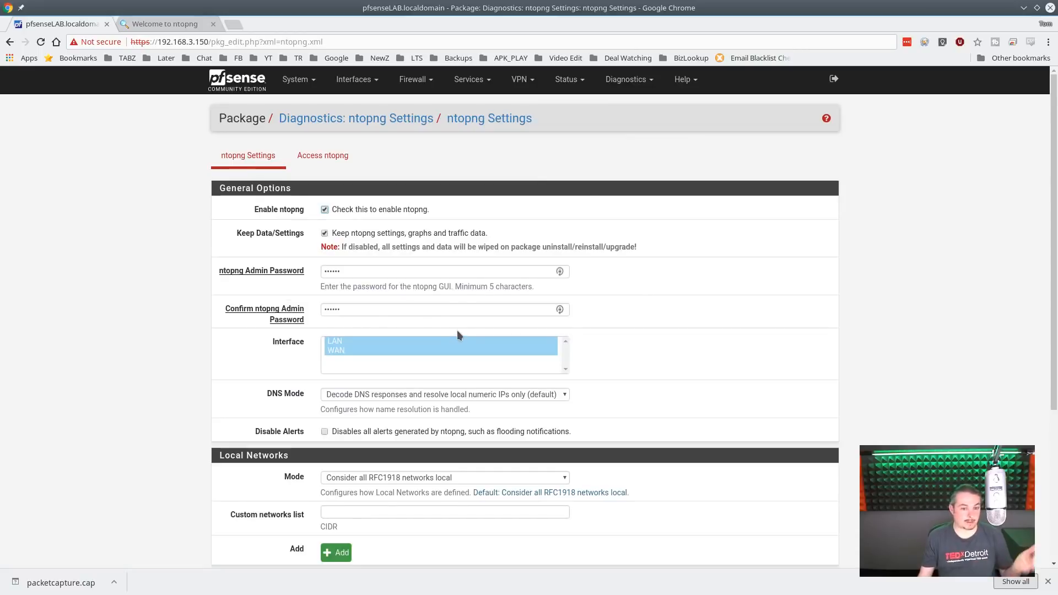
scroll(365, 366, down, 5)
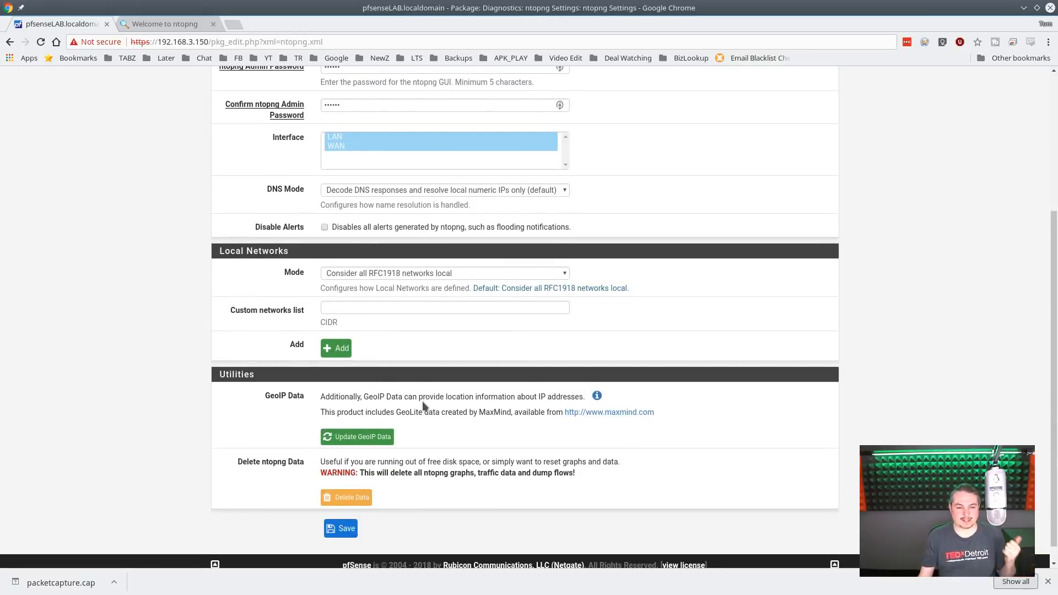
scroll(423, 406, up, 5)
- Review the WAN firewall rules for the ntop port and compare them with the address of the open ntopng page
click(415, 79)
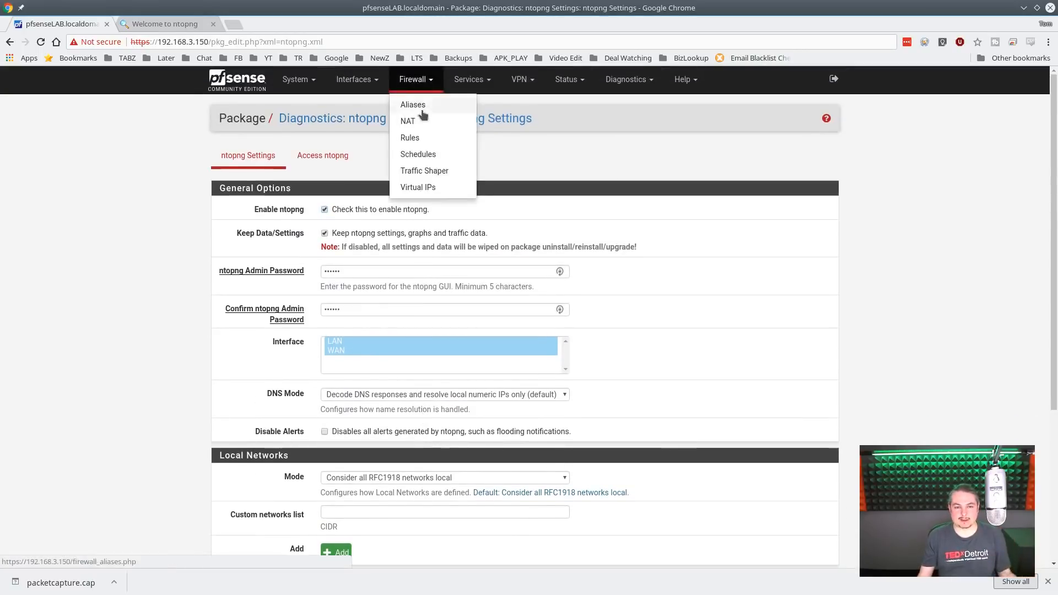
click(425, 138)
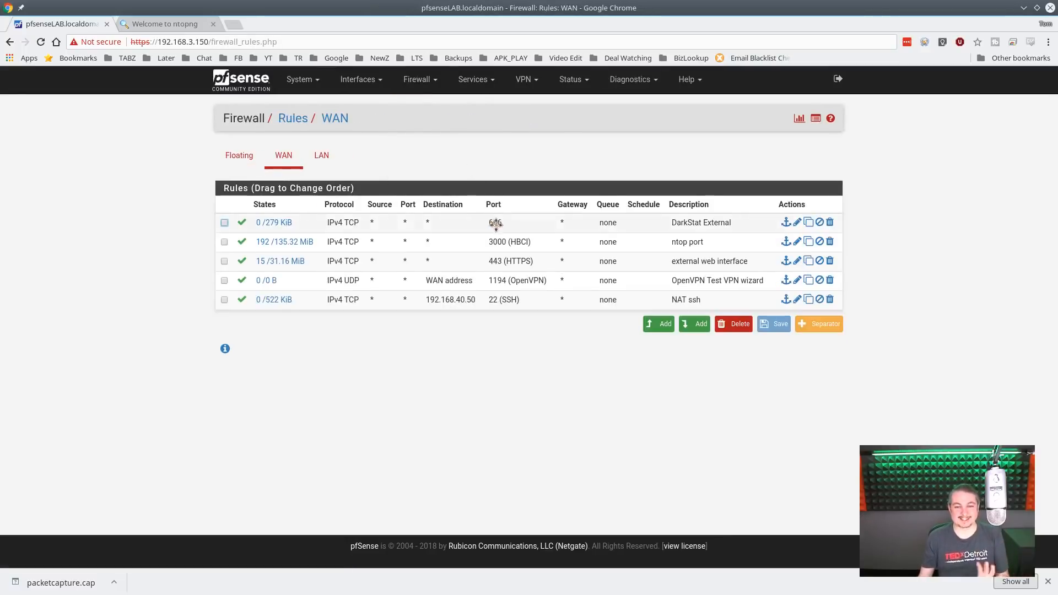
mouse_move(303, 242)
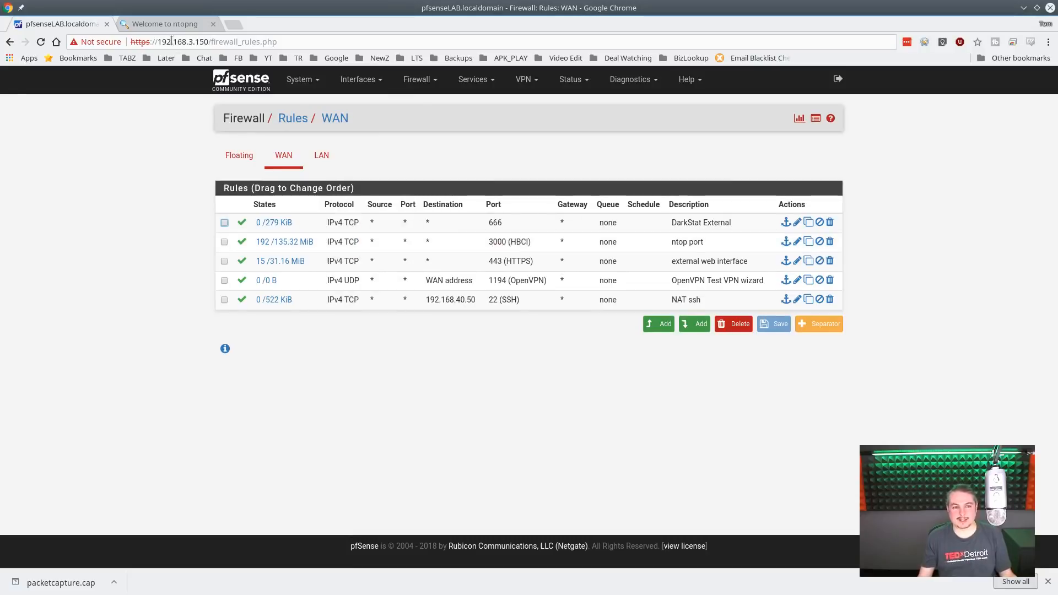
click(166, 25)
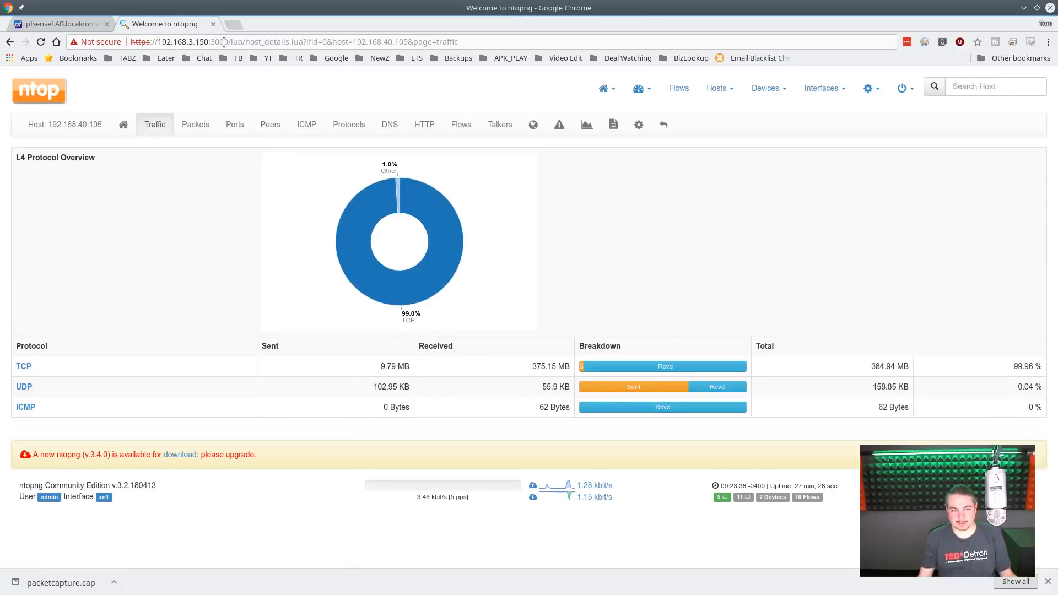
click(83, 24)
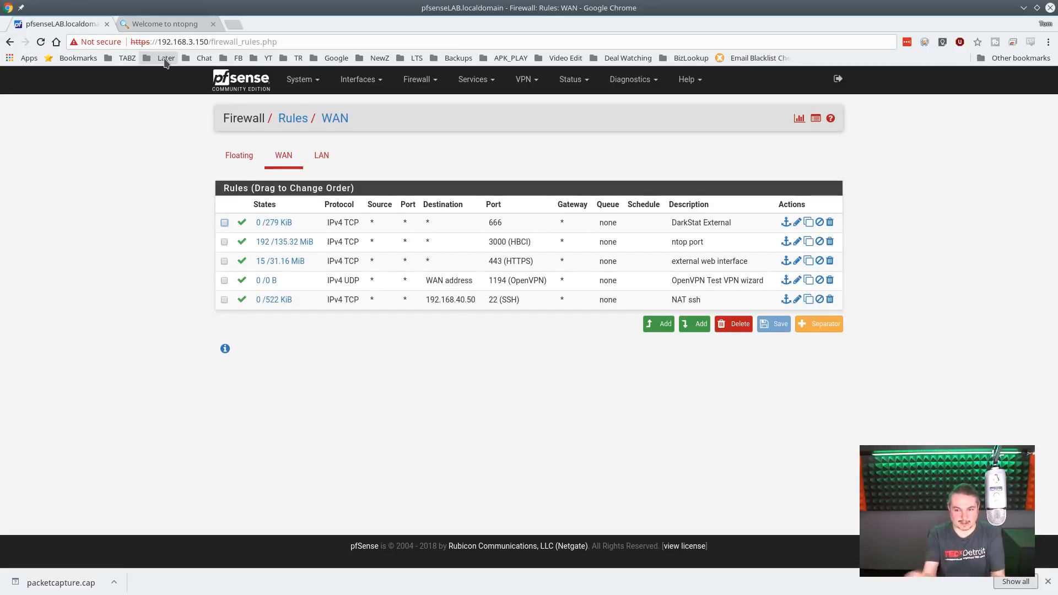
- Return to the pfSense dashboard and open the pfTop diagnostics page
click(252, 85)
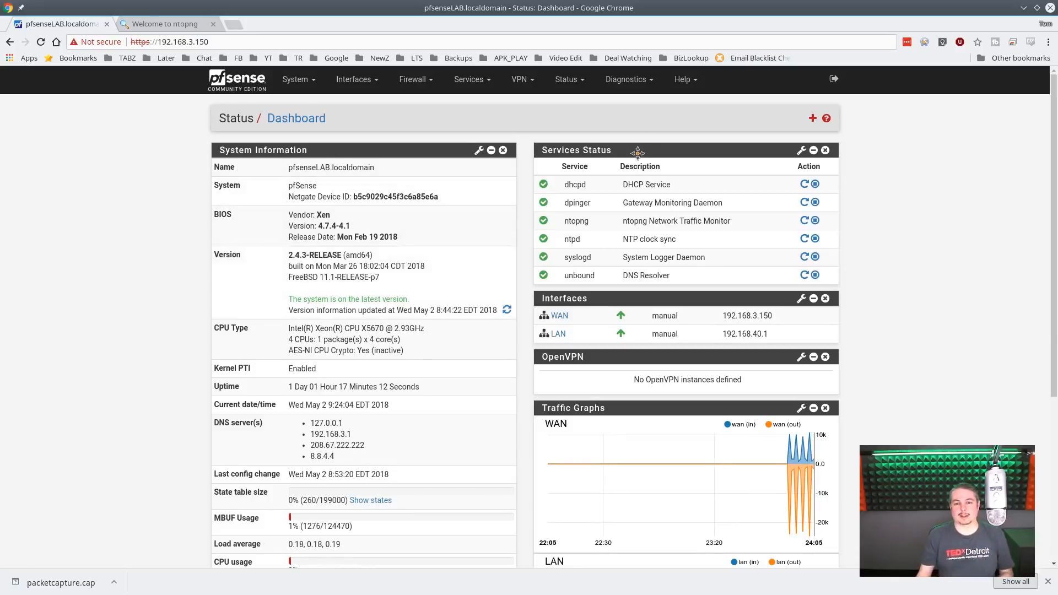
click(568, 80)
click(625, 80)
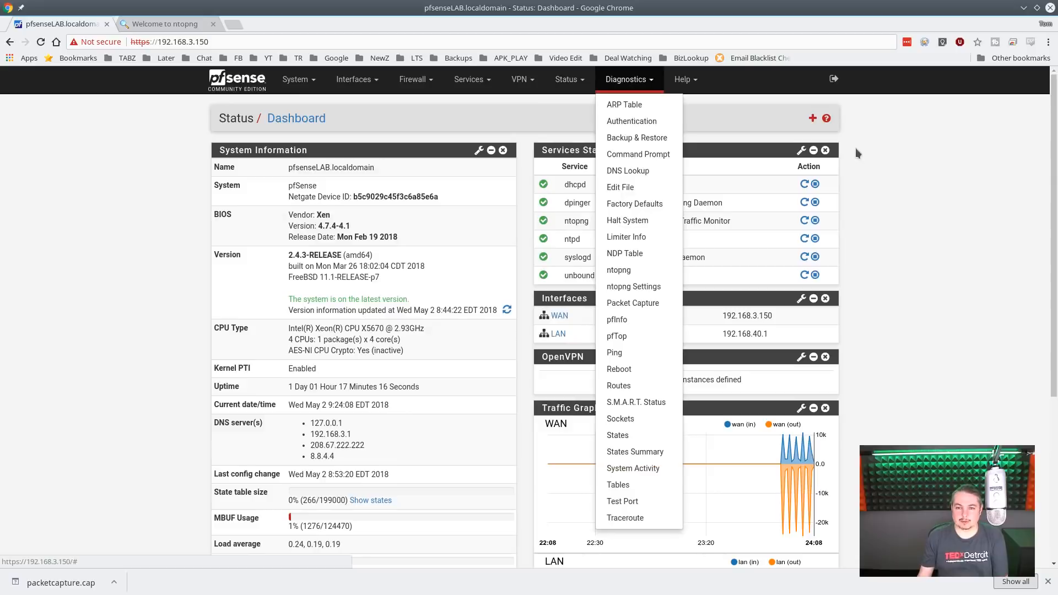
click(908, 162)
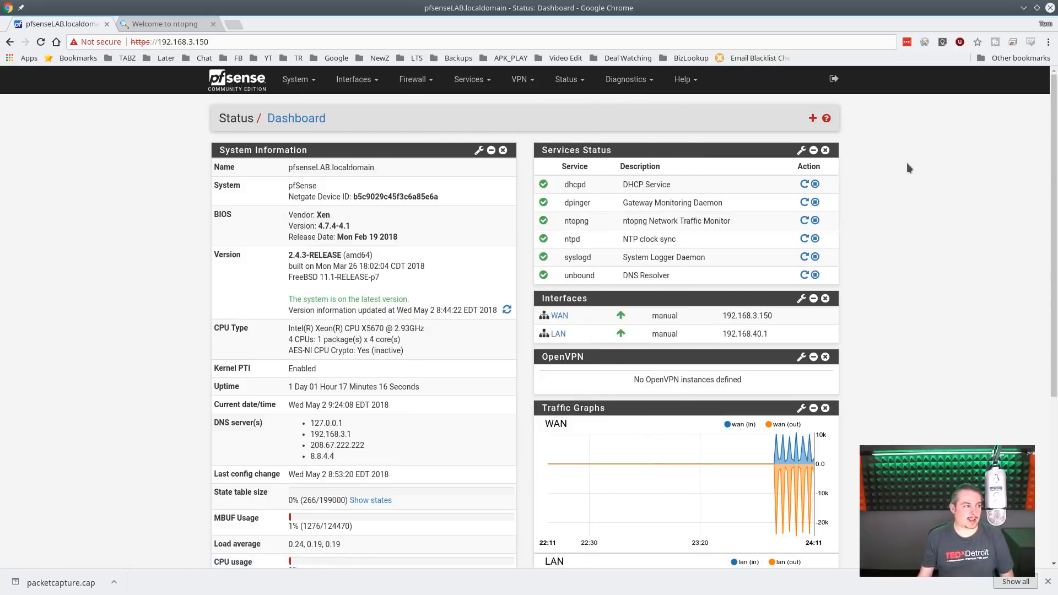
click(573, 88)
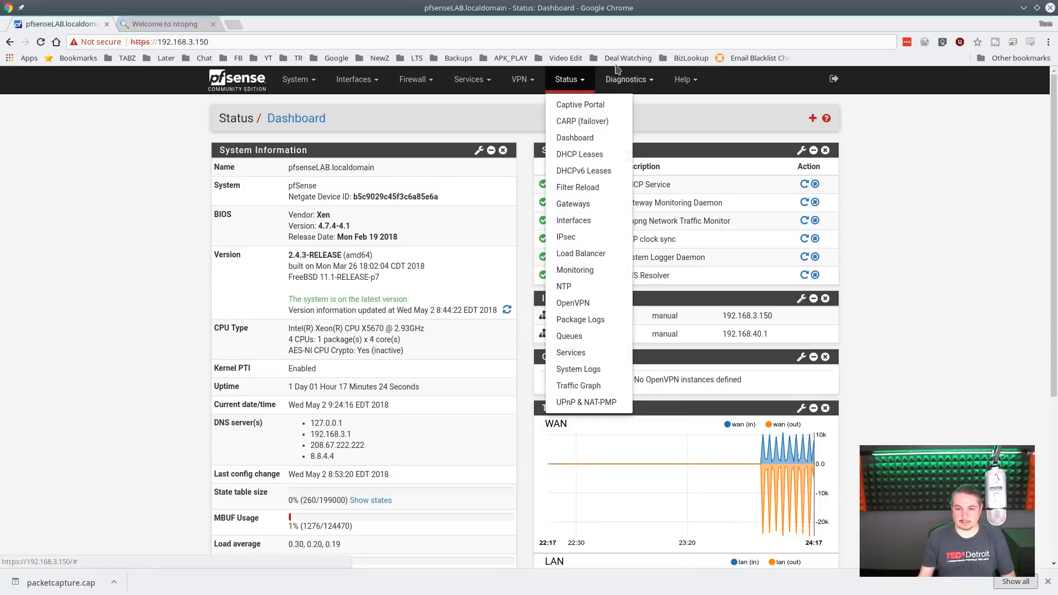
click(624, 80)
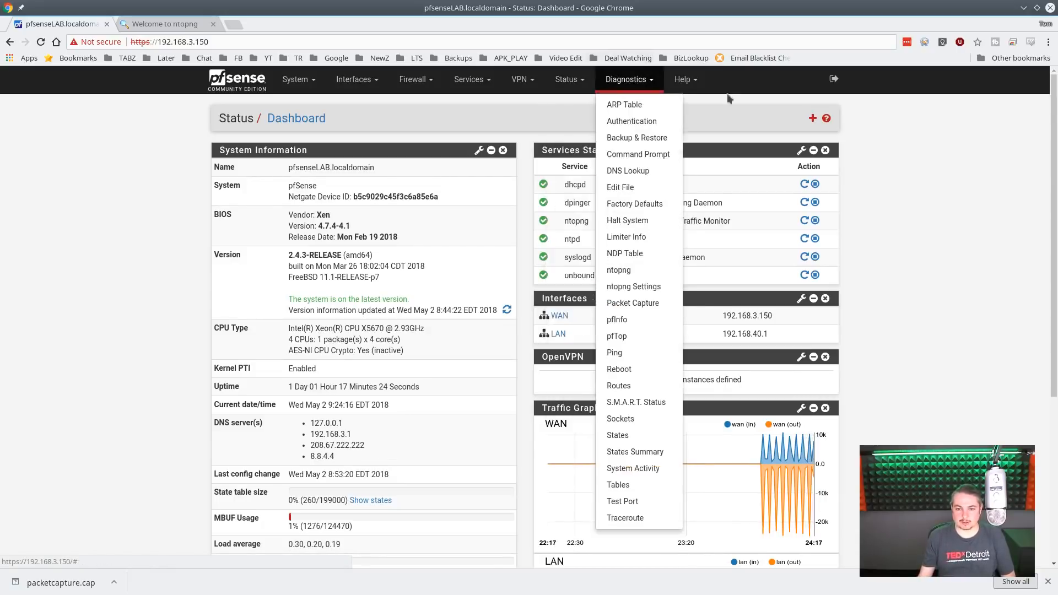
click(642, 339)
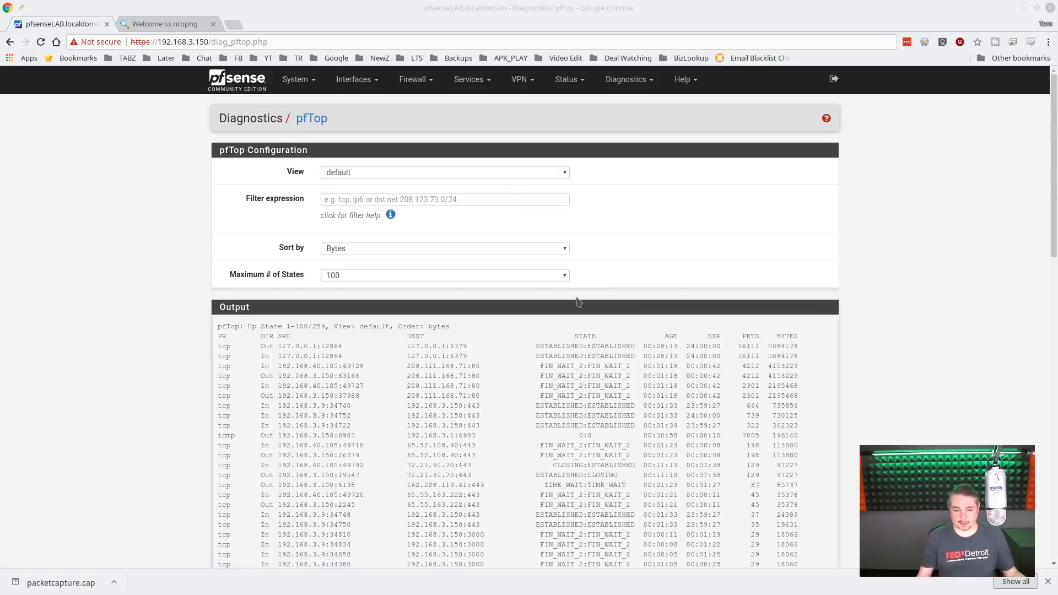
- Look through the unfiltered list of connection states in the pfTop output
scroll(579, 302, down, 10)
scroll(602, 348, down, 5)
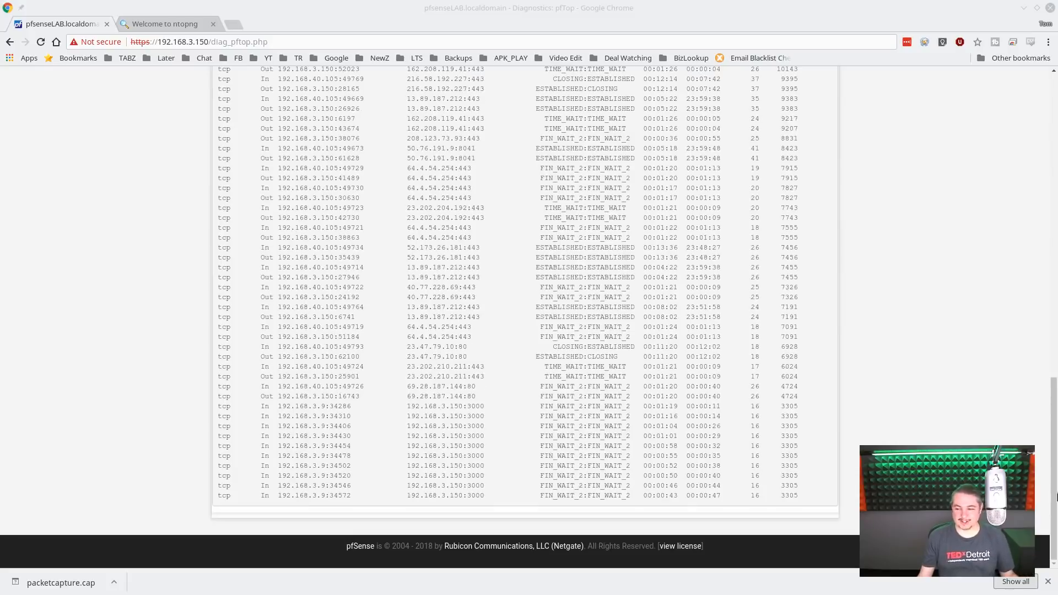
scroll(371, 345, up, 15)
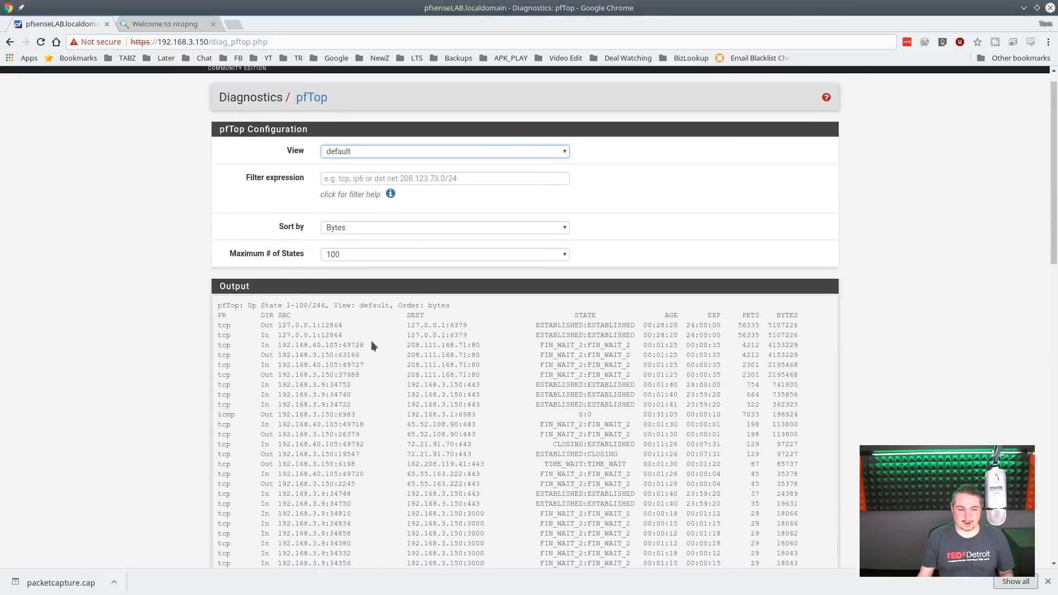
- Try to filter the pfTop output with the bare numbers 19 and 102
click(379, 179)
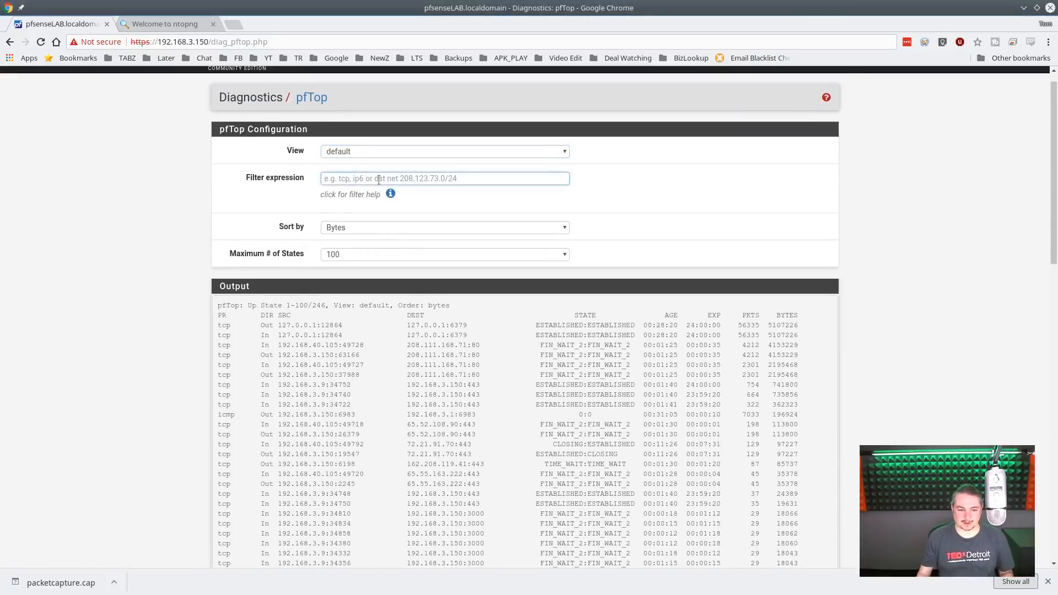
text(19)
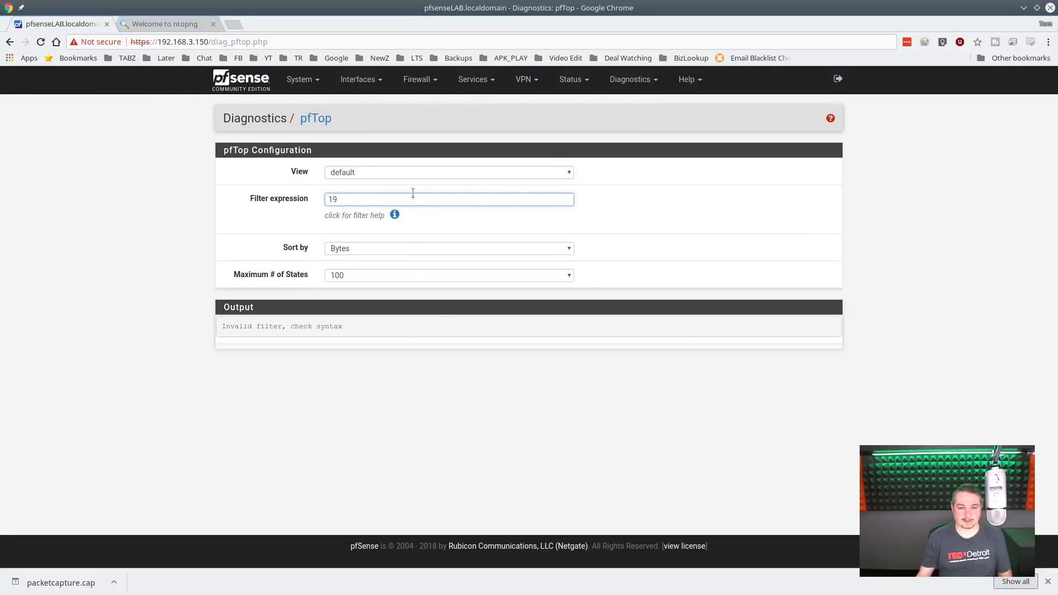
key(BackSpace)
key(BackSpace)
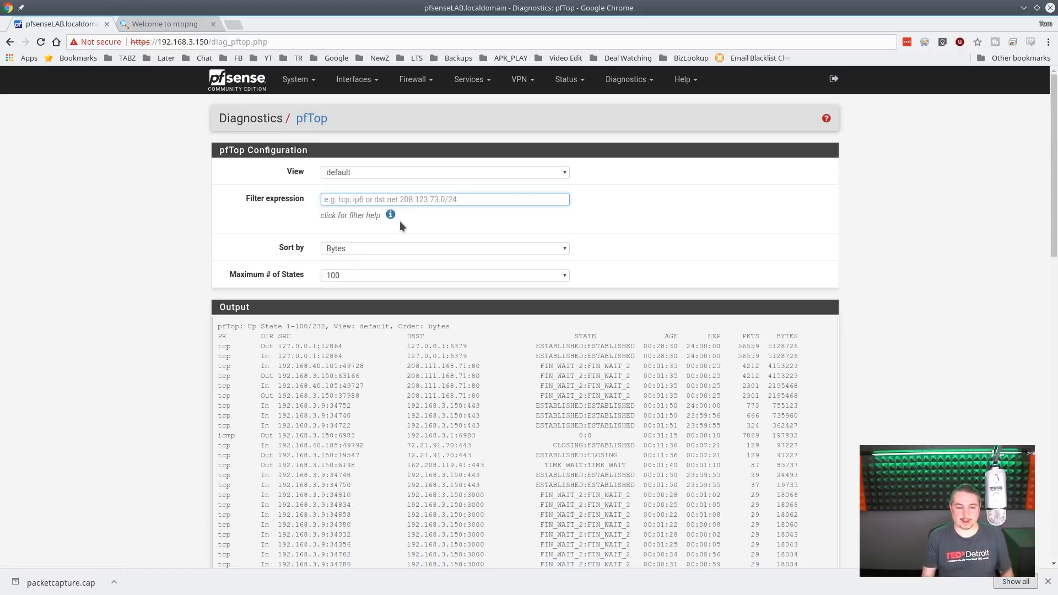
text(192)
key(Return)
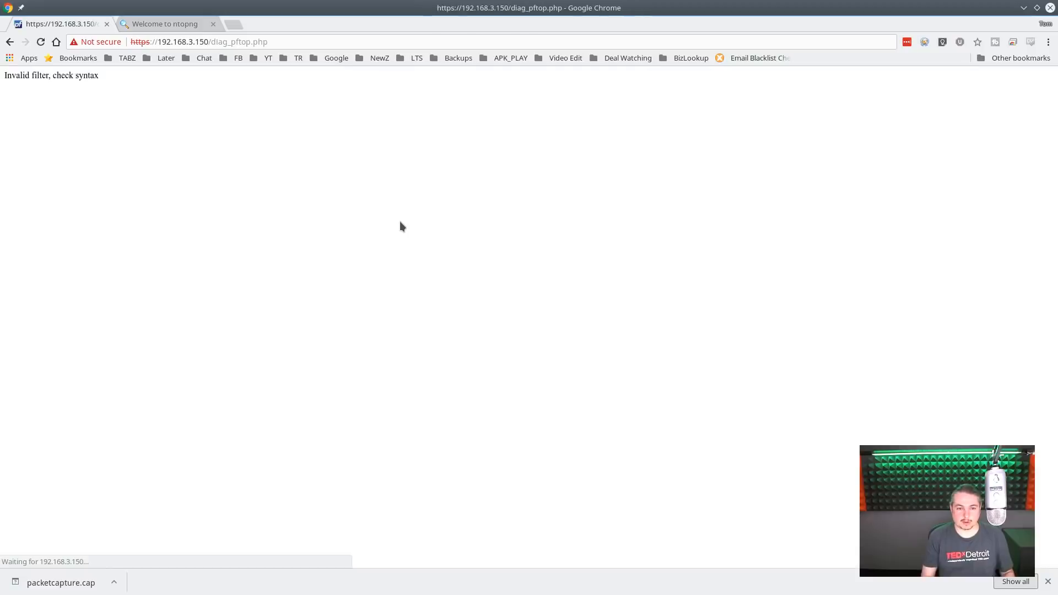
click(9, 42)
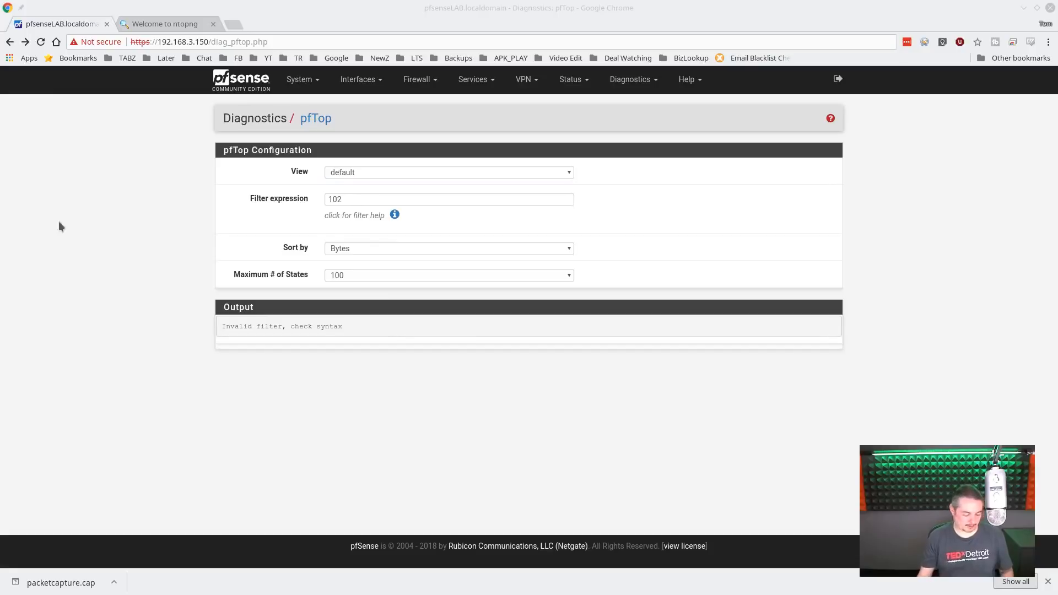
- Replace the pfTop filter expression with "host 192.168.40.105"
click(387, 196)
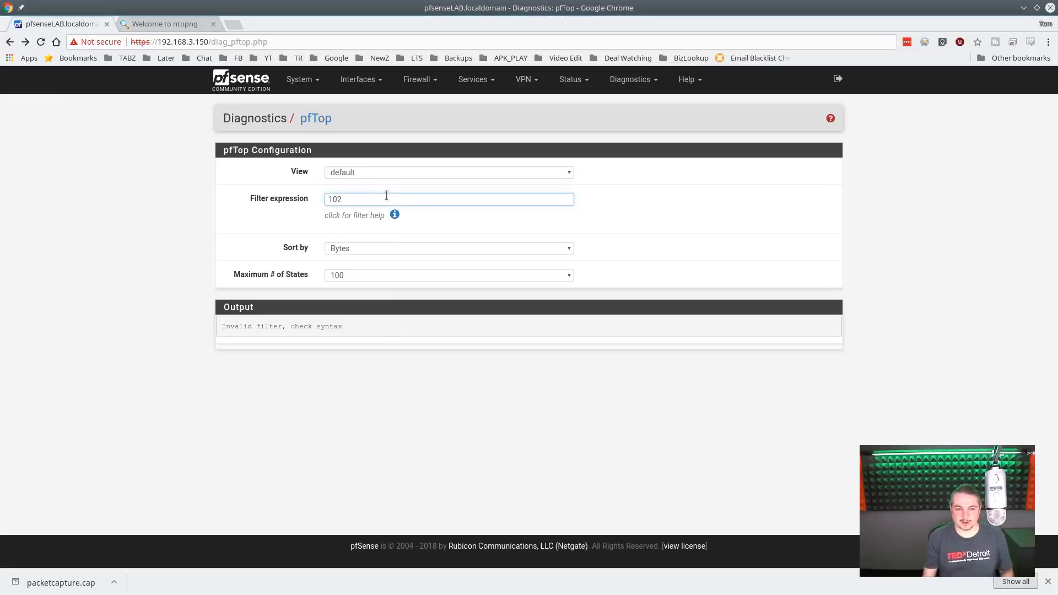
key(ctrl+a)
text(host 192.168.40.105)
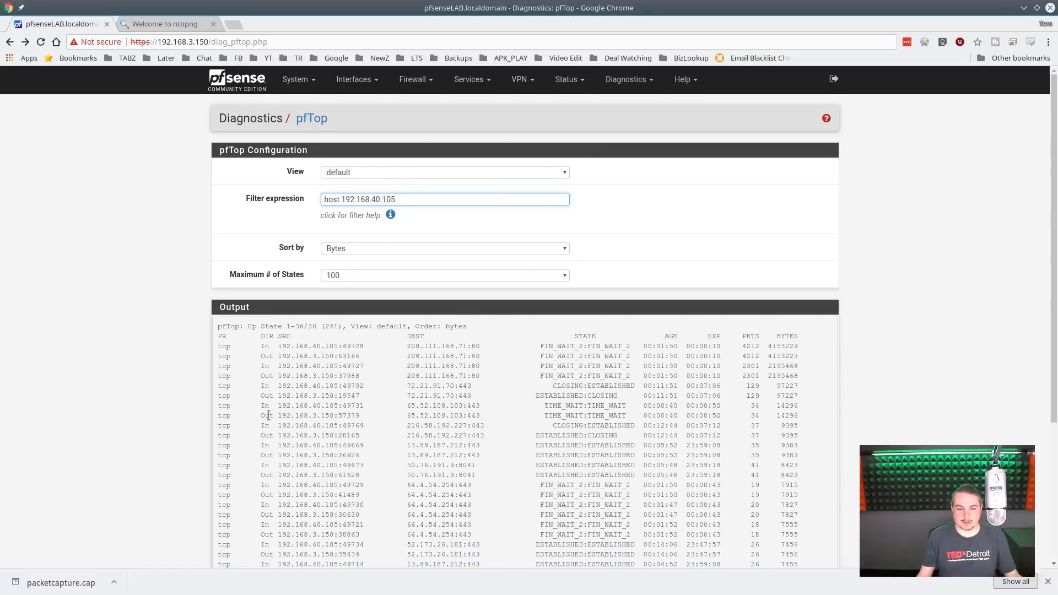
- Examine the source, destination, state and byte columns in the filtered pfTop output
scroll(355, 402, down, 3)
scroll(356, 402, up, 3)
scroll(421, 406, down, 2)
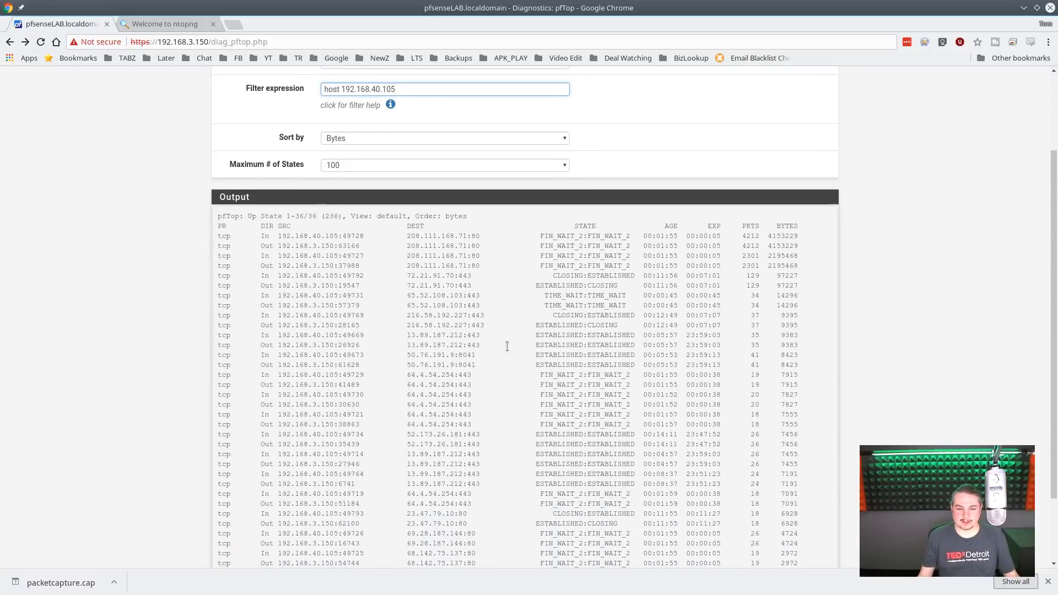
scroll(507, 347, down, 3)
scroll(507, 354, up, 2)
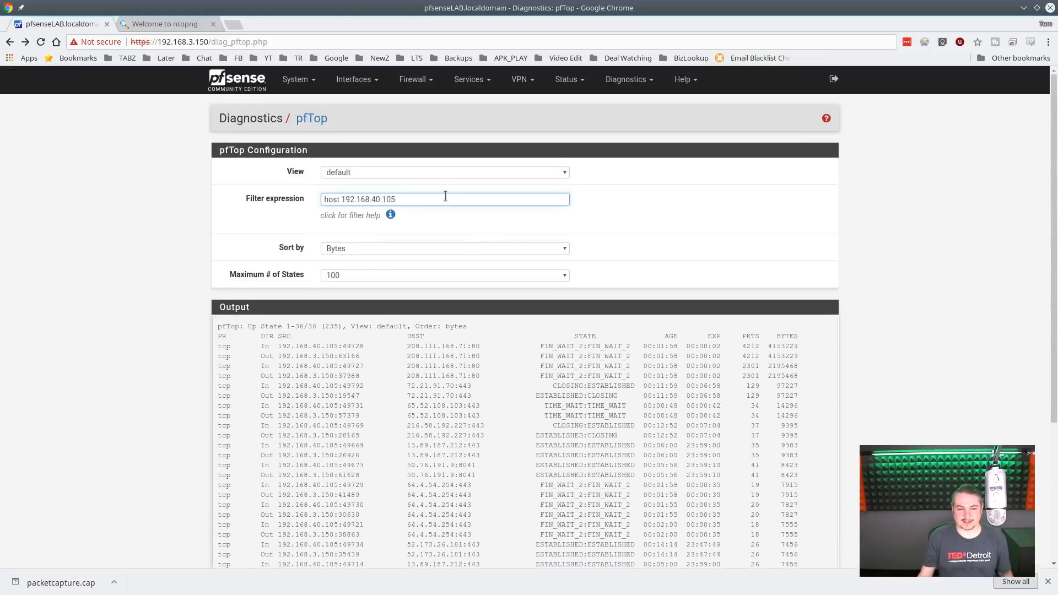
- Change the host in the pfTop filter expression so it reads "host 192.168.40.50"
key(shift+Left)
key(shift+Left)
key(shift+Left)
text(50)
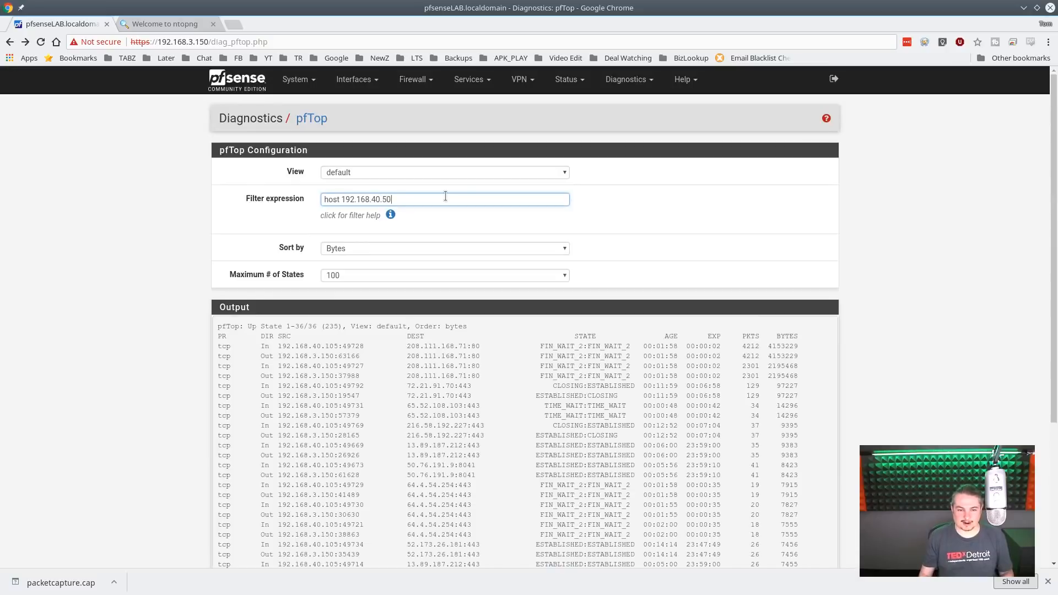
key(Return)
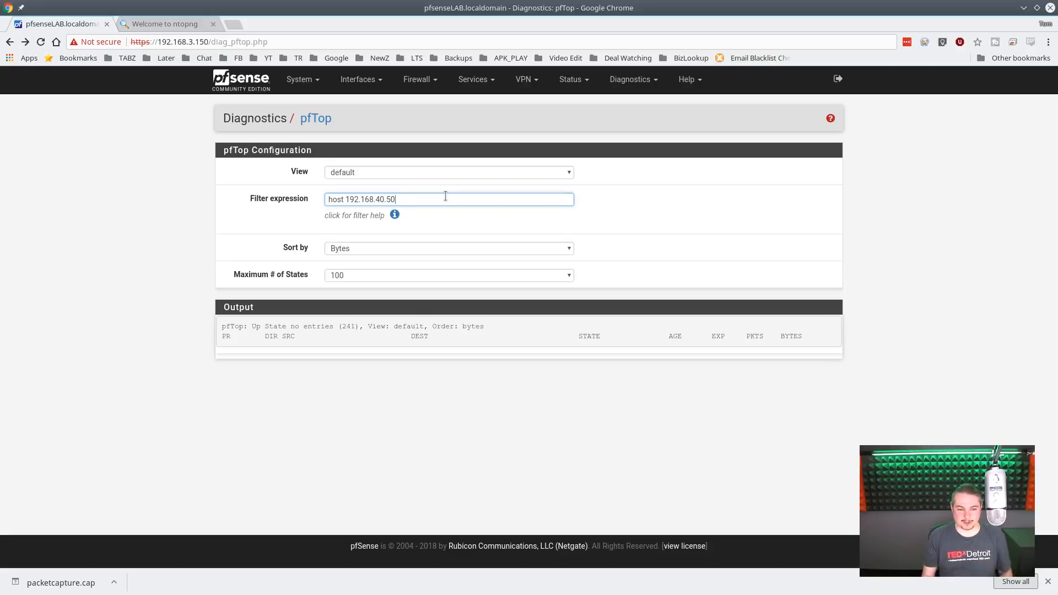
- Look through the pfTop states of host 192.168.40.105 and restore the filter "host 192.168.40.50"
key(ctrl+a)
text(host 192.168.40.105)
key(Return)
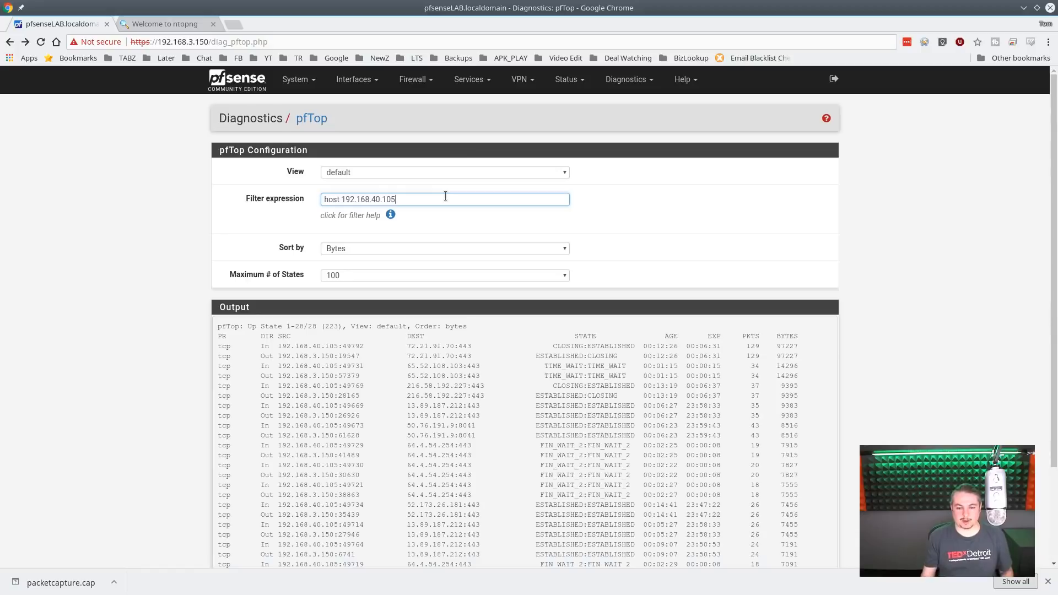
scroll(542, 424, down, 3)
scroll(542, 424, up, 3)
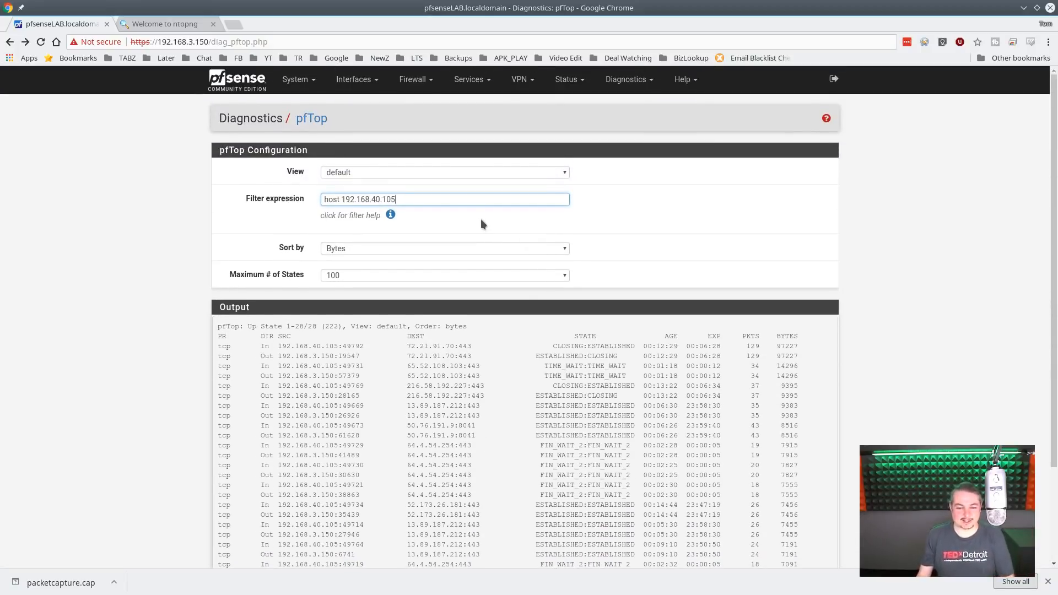
key(ctrl+z)
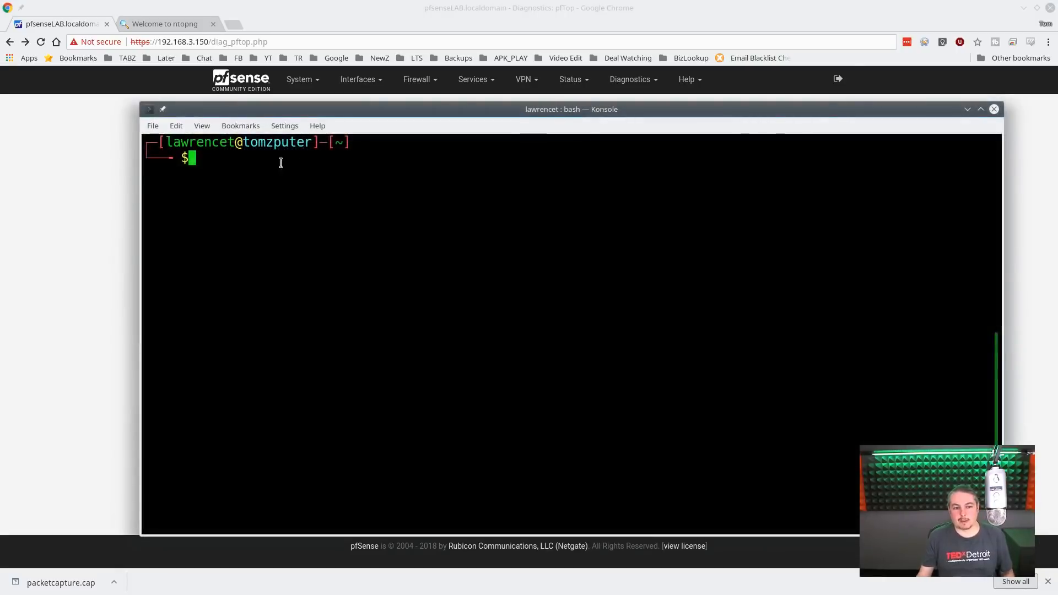
drag(242, 142, 321, 142)
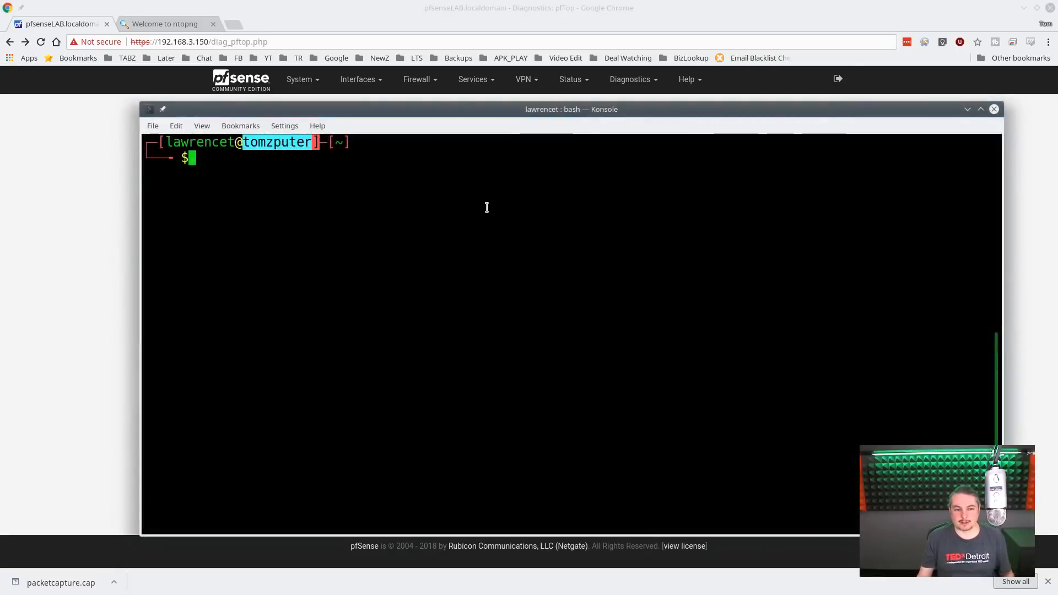
click(486, 206)
text(clear)
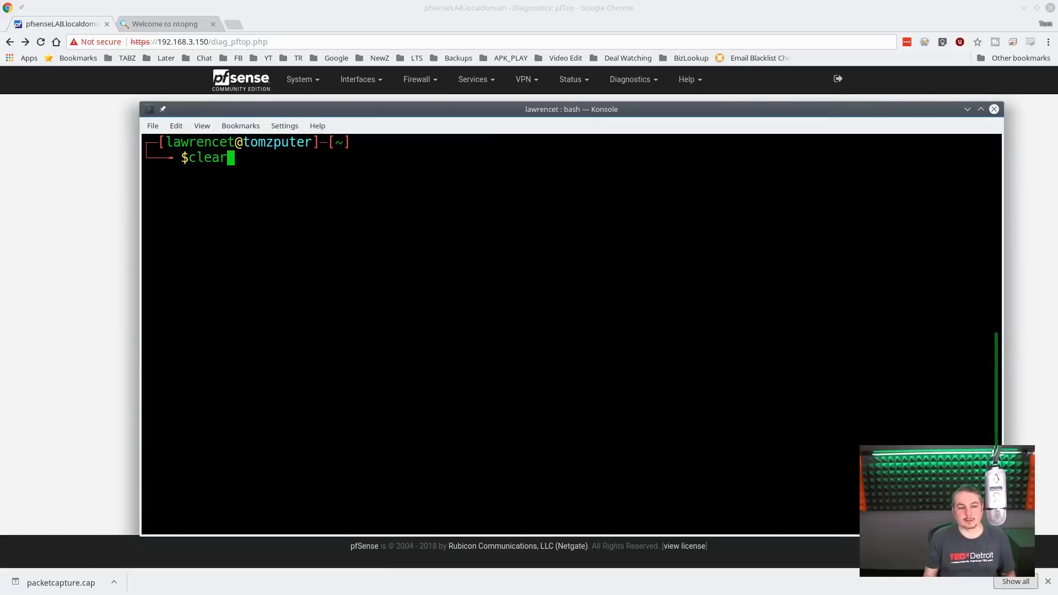
key(Return)
key(Up)
key(Up)
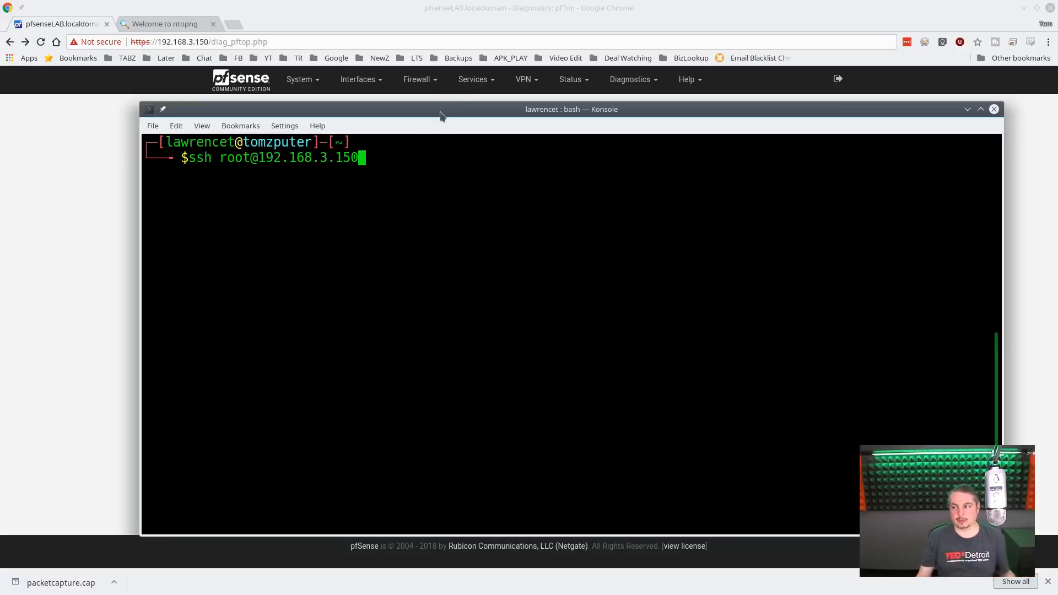
key(Return)
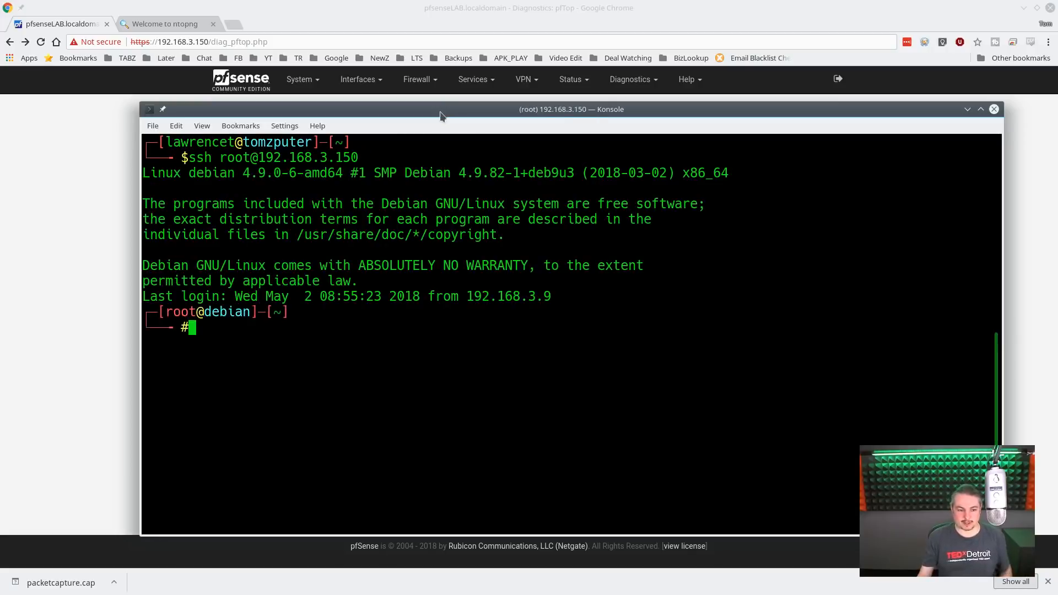
- Run "ip addr" on the Debian machine to check the eth0 IPv4 address, and return to the pfTop page
text(ip addr)
key(Return)
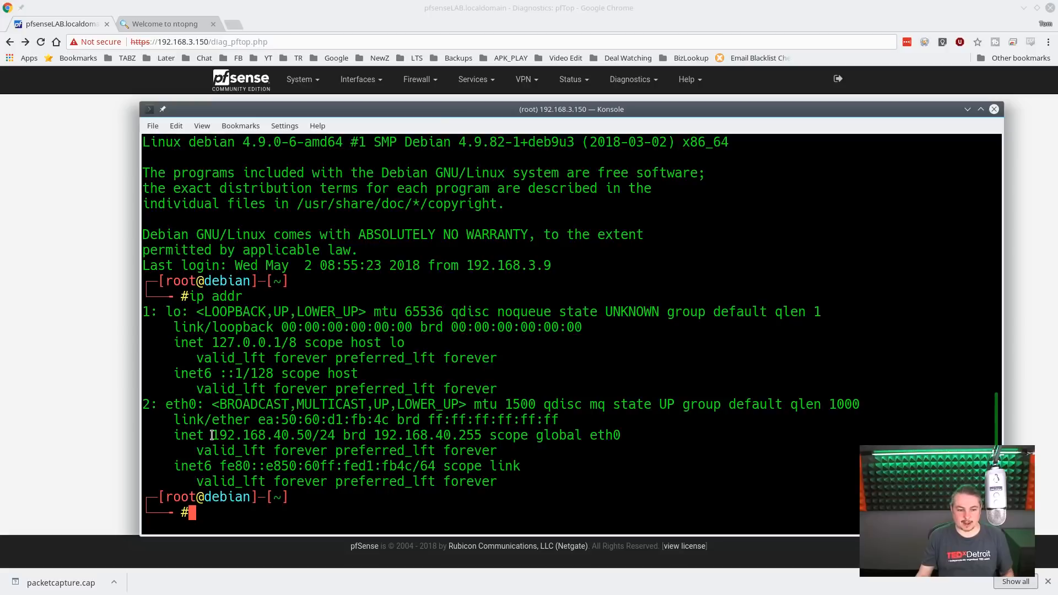
drag(212, 435, 313, 434)
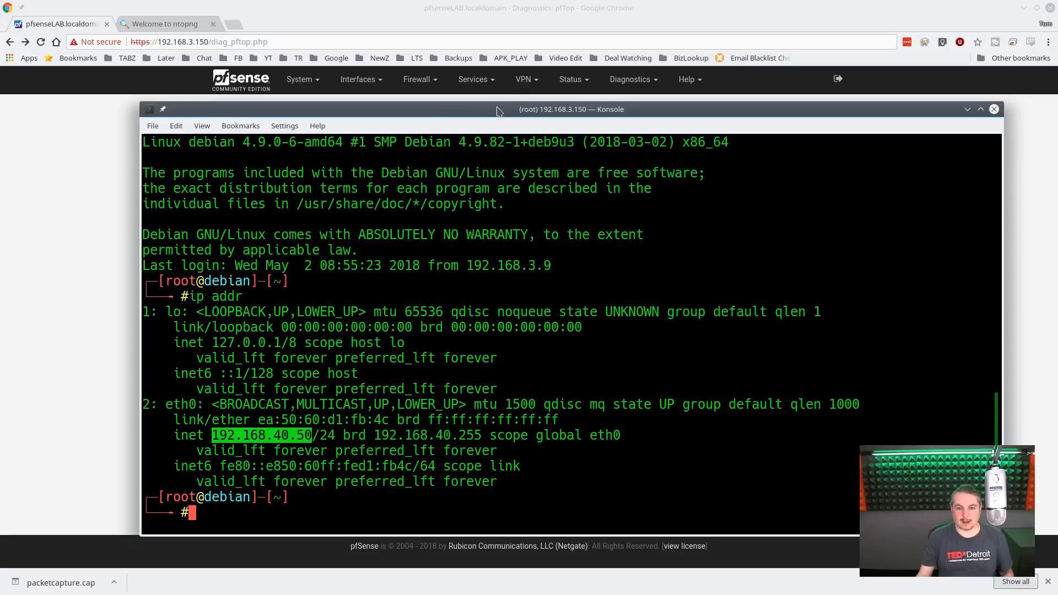
drag(498, 112, 1057, 146)
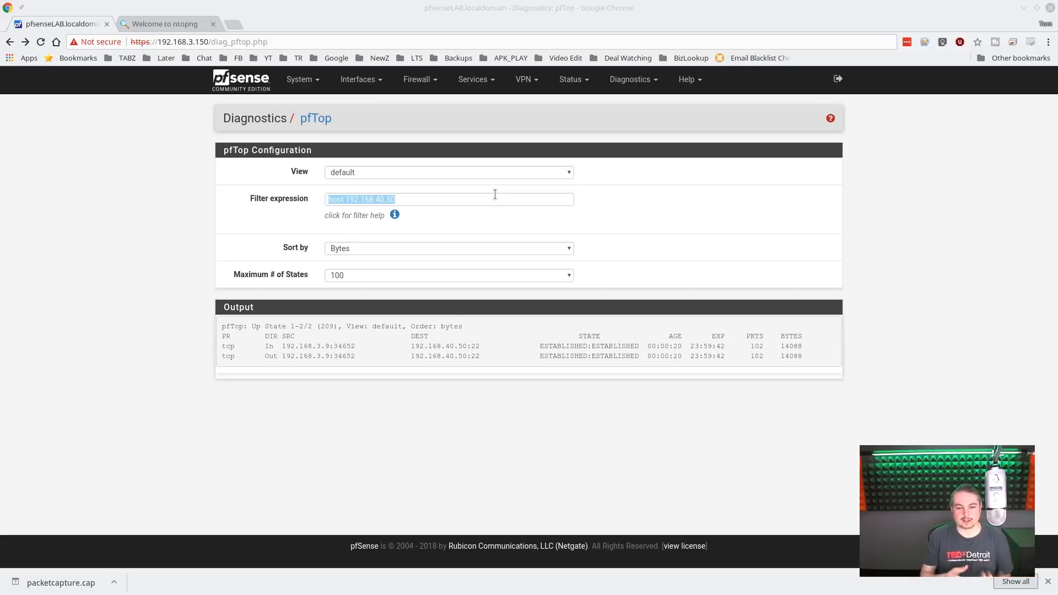
click(465, 201)
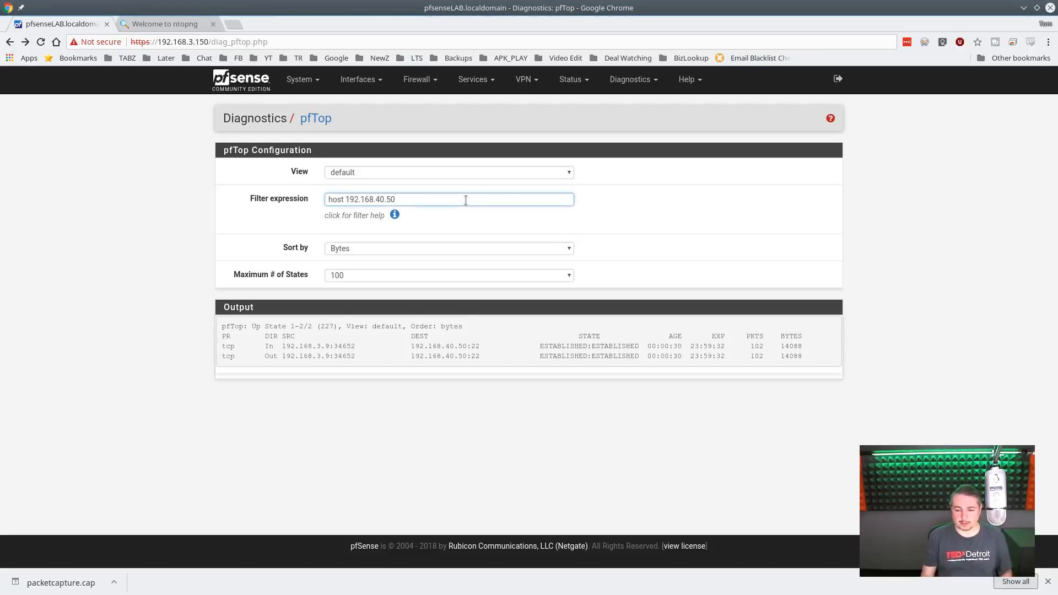
- Switch to the Konsole SSH session and change into the dnsperftest directory
key(alt+Tab)
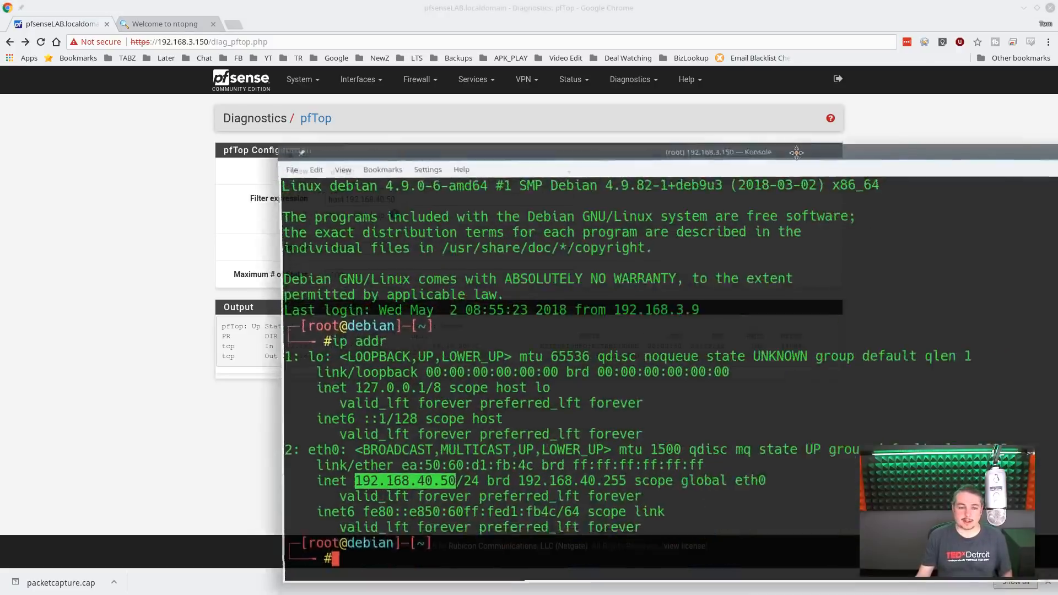
text(cd dn)
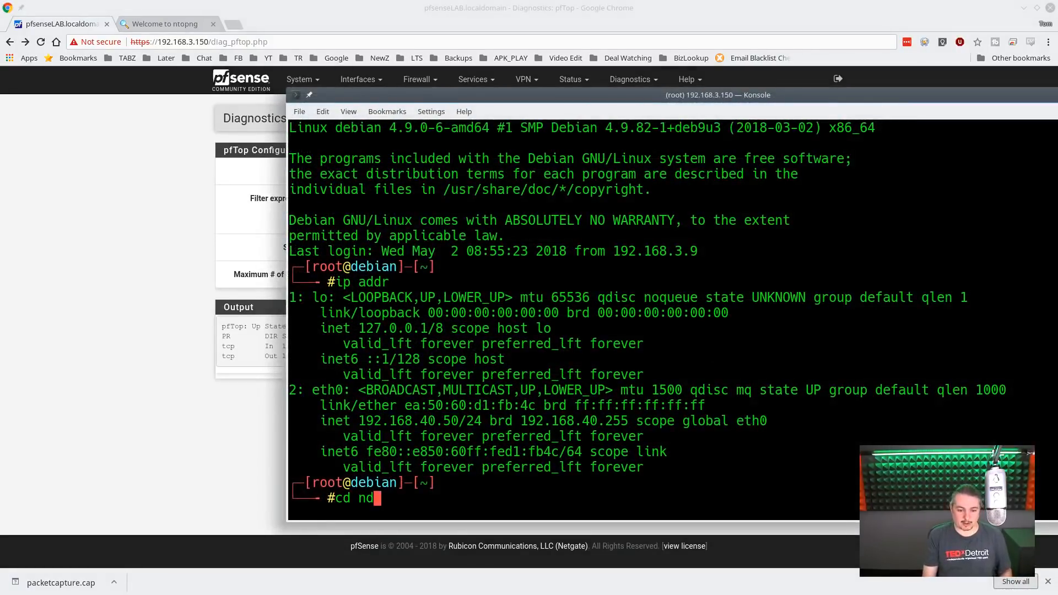
key(BackSpace)
key(BackSpace)
text(dn)
key(Tab)
key(Return)
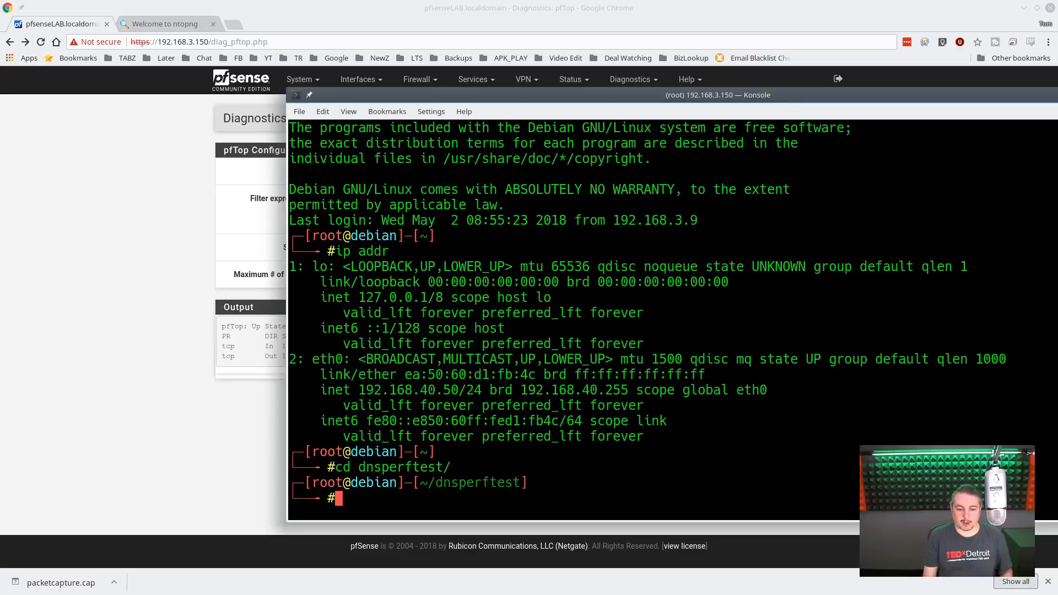
- Run the ./dnstest.sh script on the Debian machine to generate DNS traffic
text(./dn)
key(Tab)
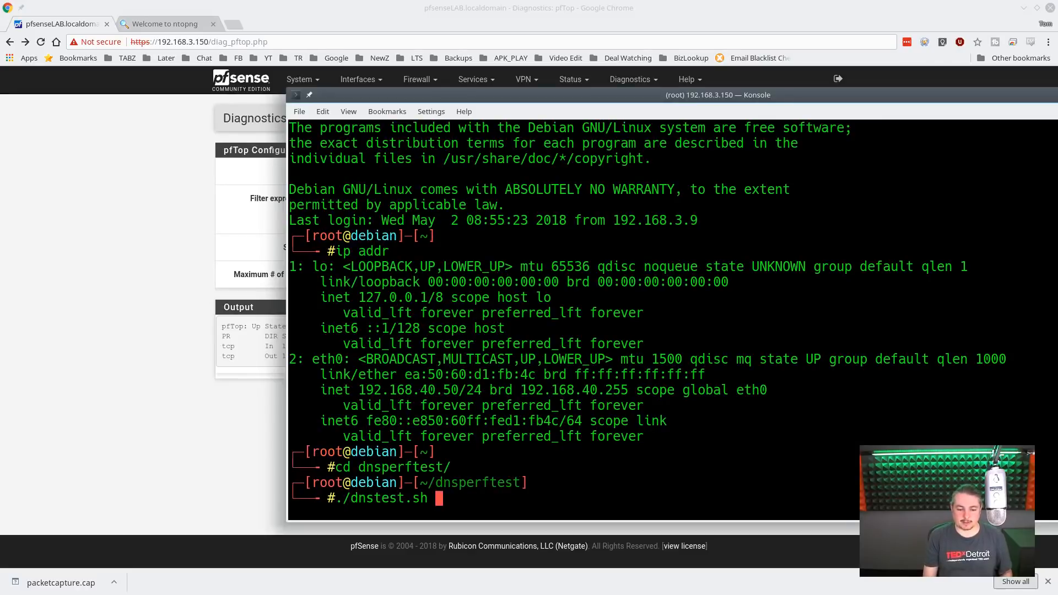
key(Return)
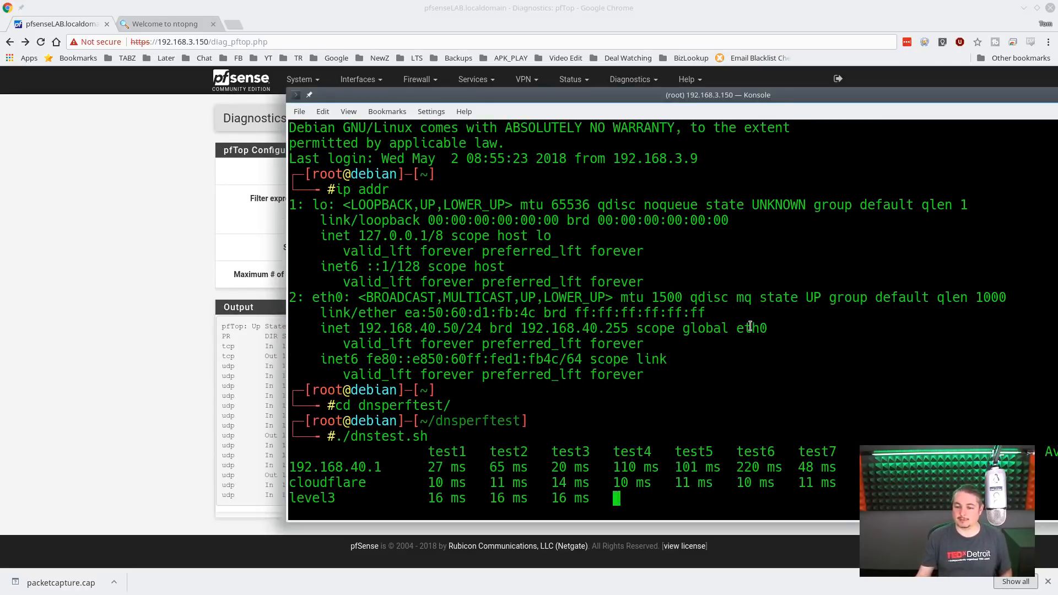
- Move the terminal off the pfTop page and look through the states created by the DNS test
drag(751, 96, 1057, 124)
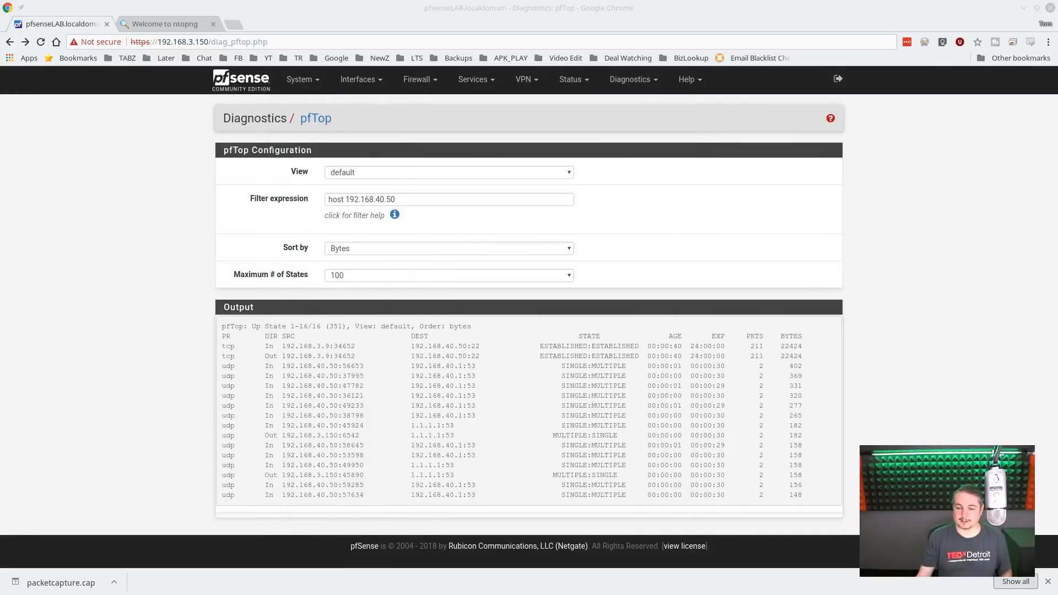
scroll(671, 465, down, 10)
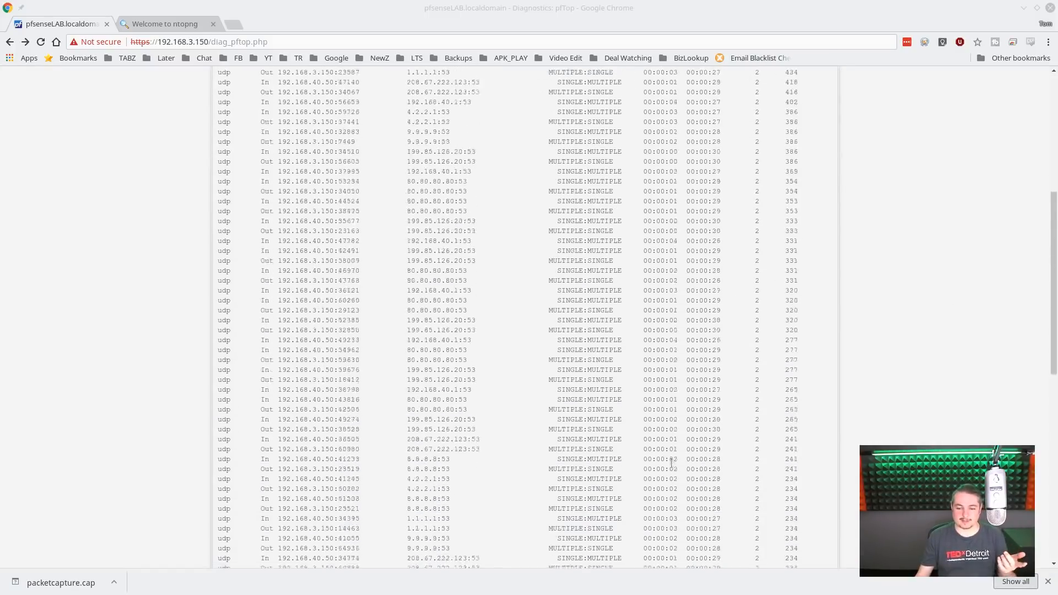
scroll(671, 464, up, 10)
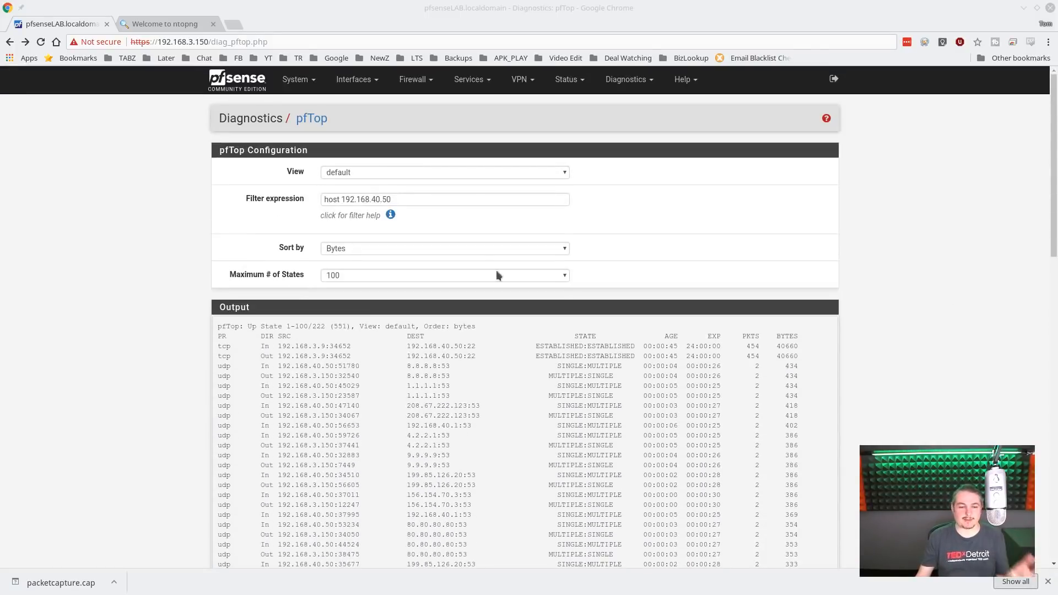
- Extend the pfTop filter expression to "host 192.168.40.50 and port 22"
click(471, 201)
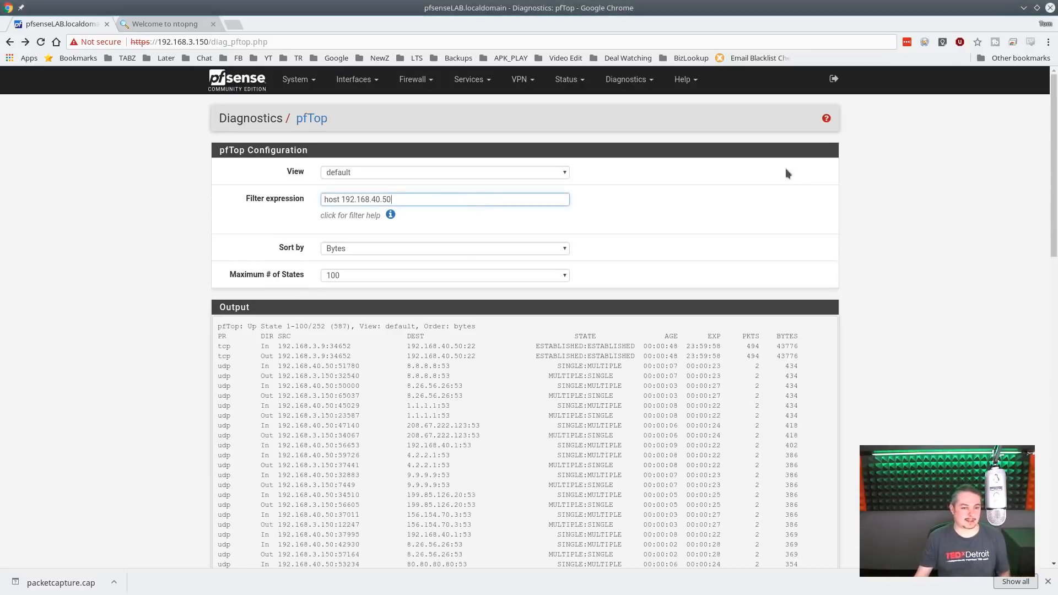
text(and )
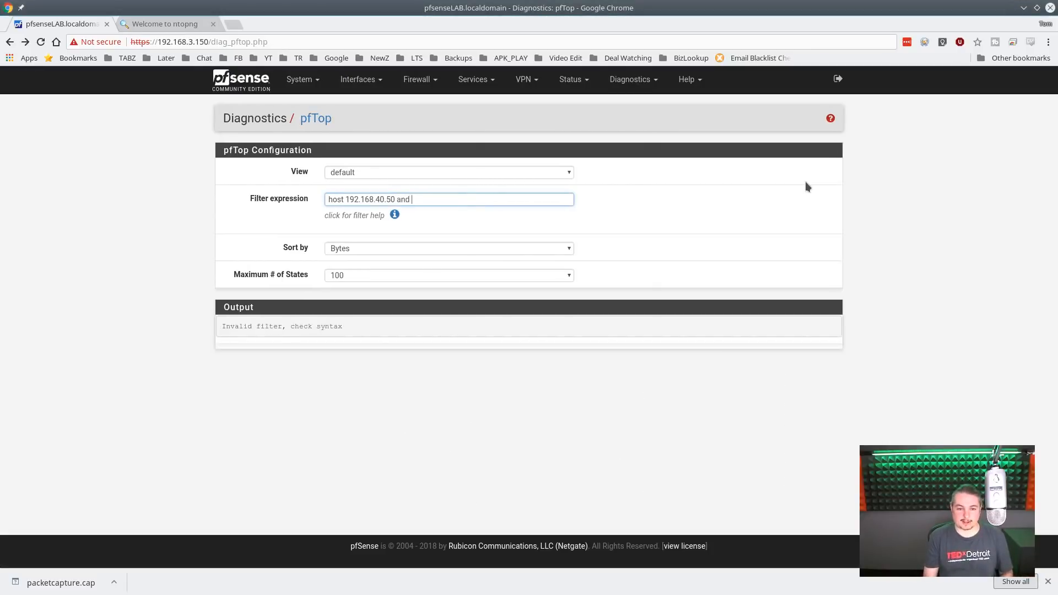
text(prt)
text(rt 22)
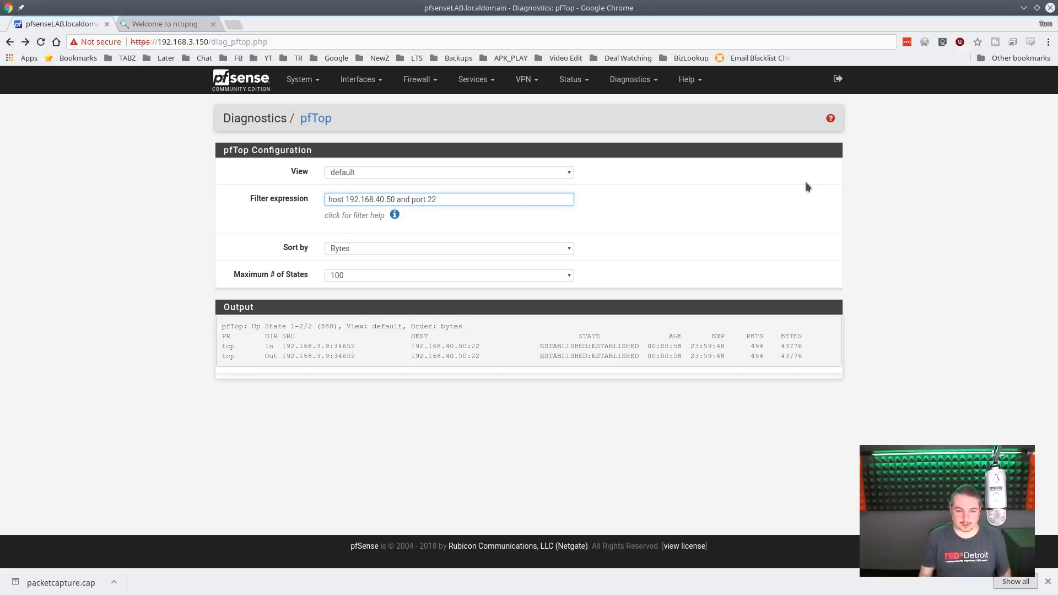
- Change the port in the pfTop filter expression to 53
key(shift+Left)
key(shift+Left)
text(53)
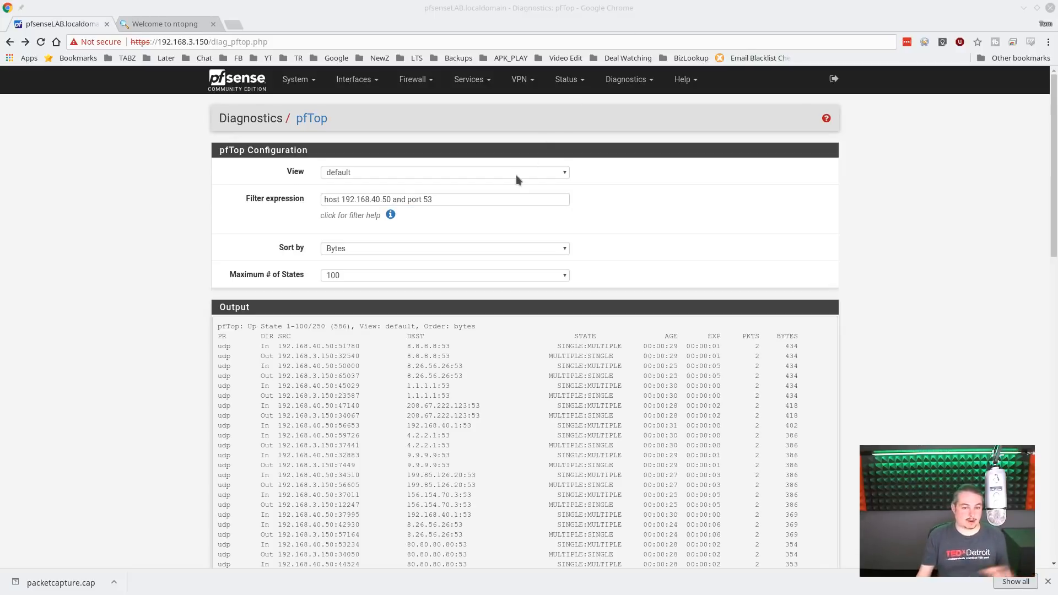
- Check the finished DNS test results in the Konsole terminal and return to the pfTop page
click(495, 199)
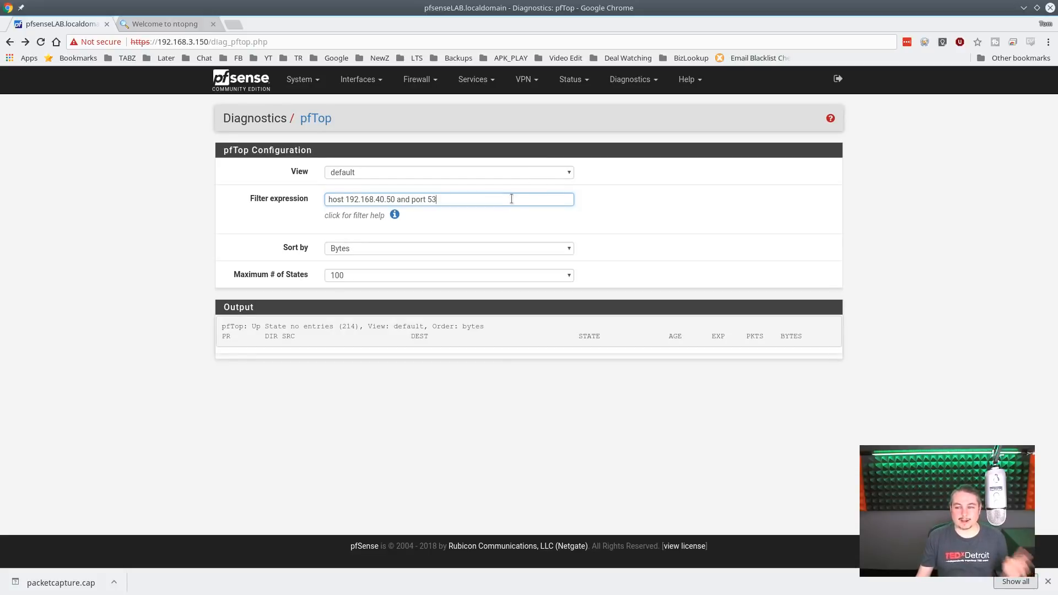
key(alt+Tab)
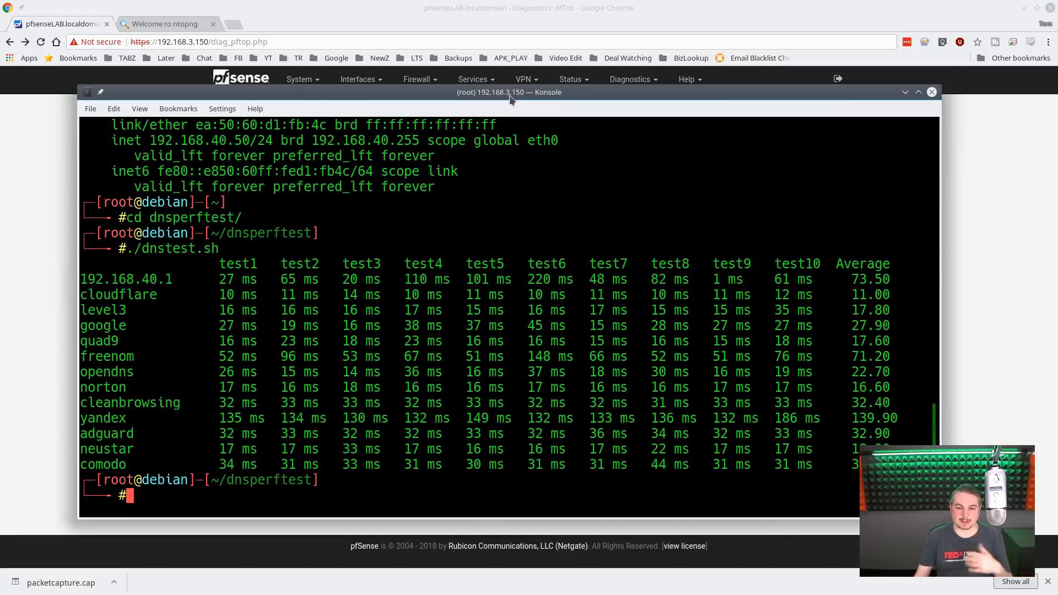
drag(509, 96, 1057, 119)
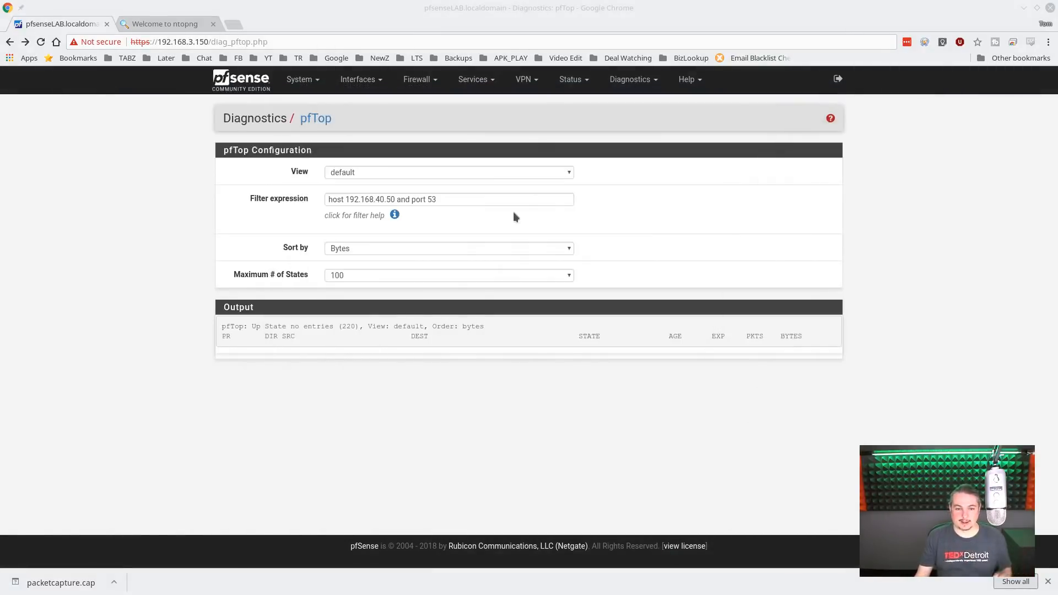
- Set the port in the pfTop filter expression to 22
click(496, 199)
key(shift+Left)
key(shift+Left)
text(2)
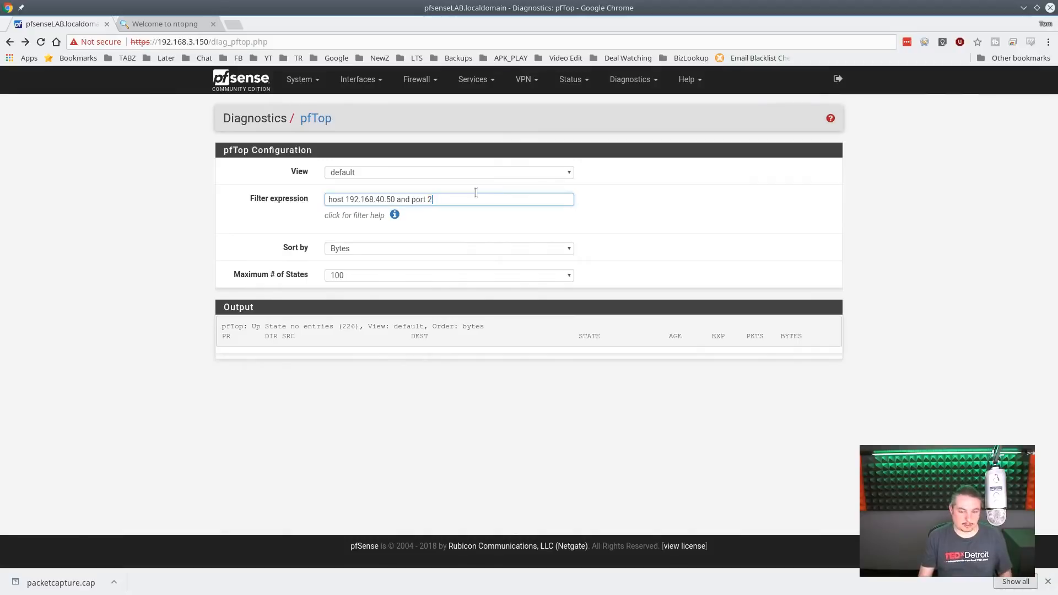
text(2)
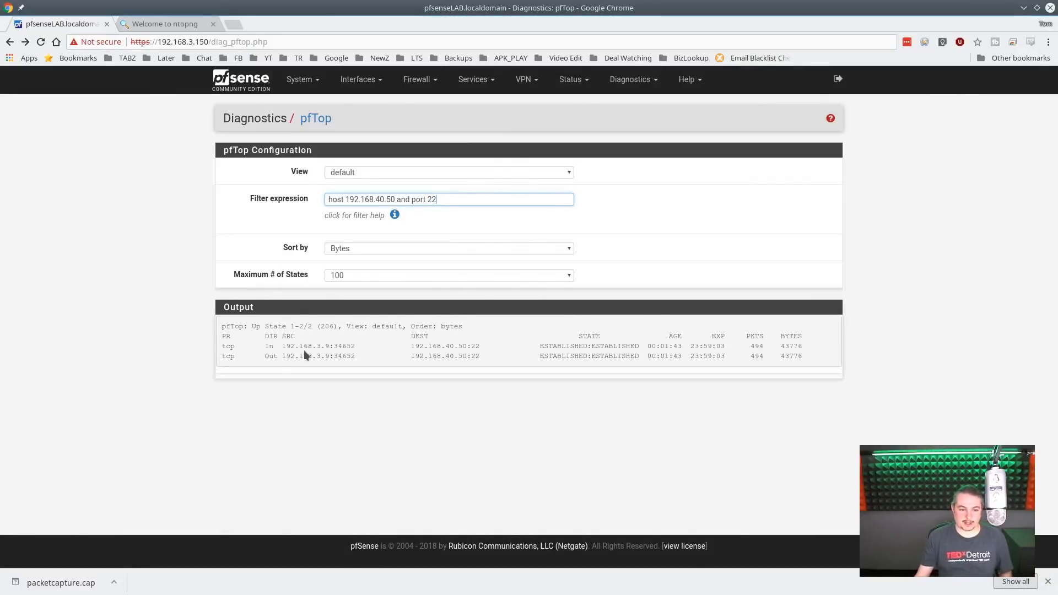
key(alt+Tab)
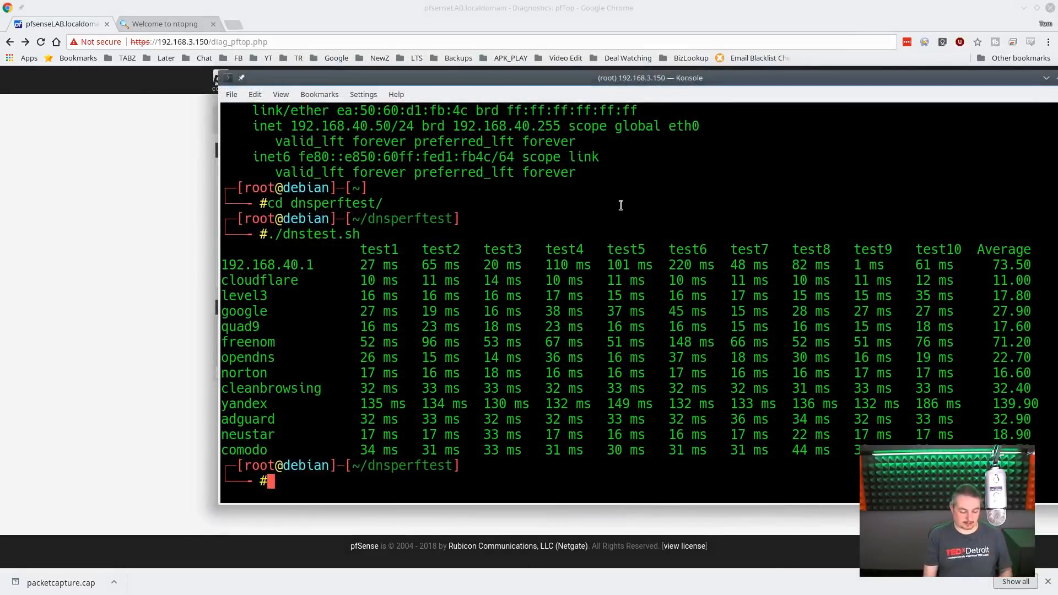
text(exit)
key(Return)
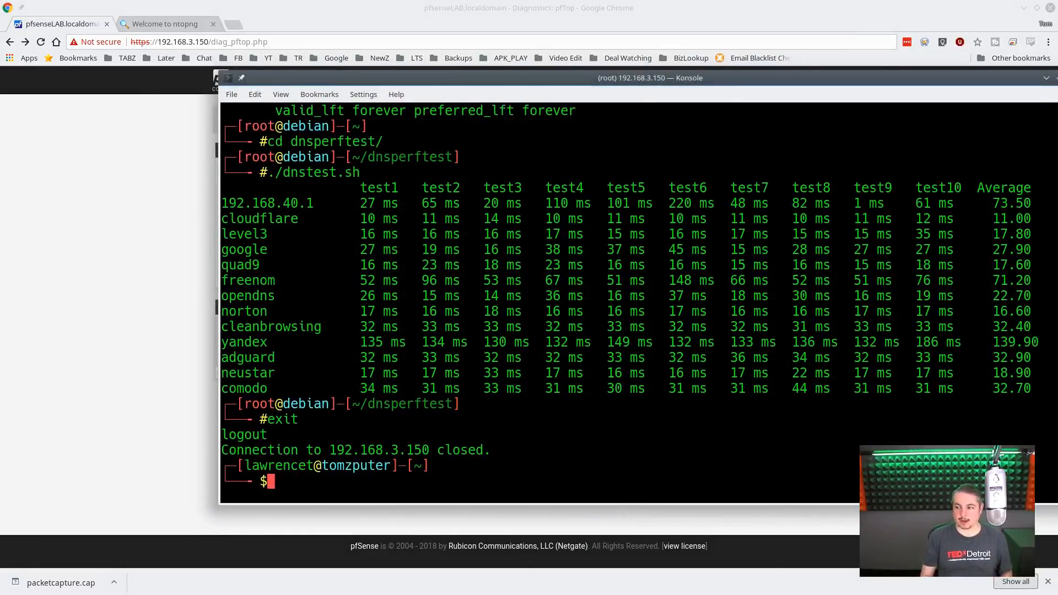
key(Up)
key(Return)
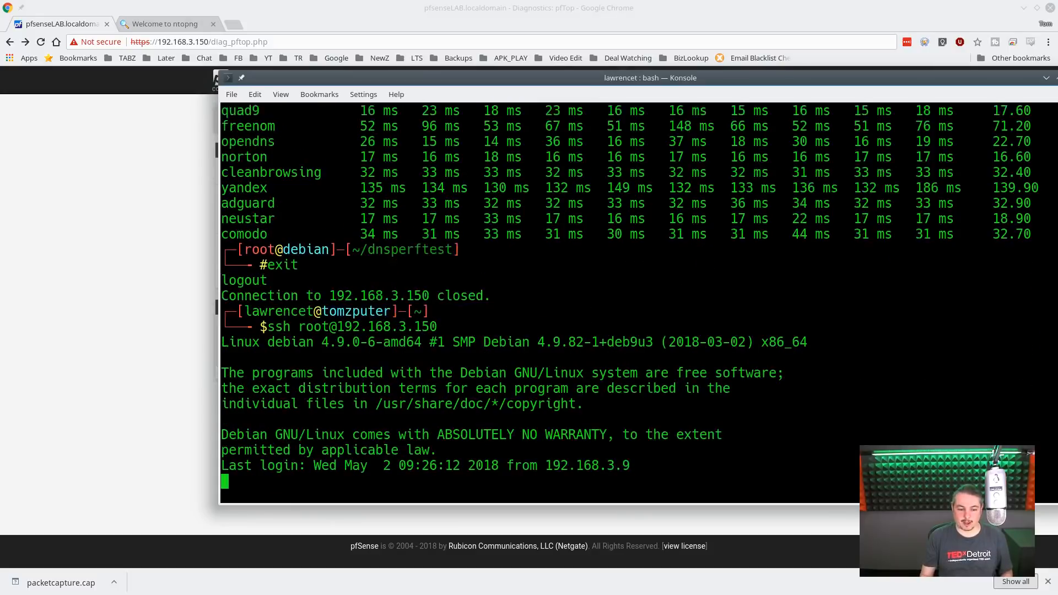
text(exit)
key(Return)
key(Up)
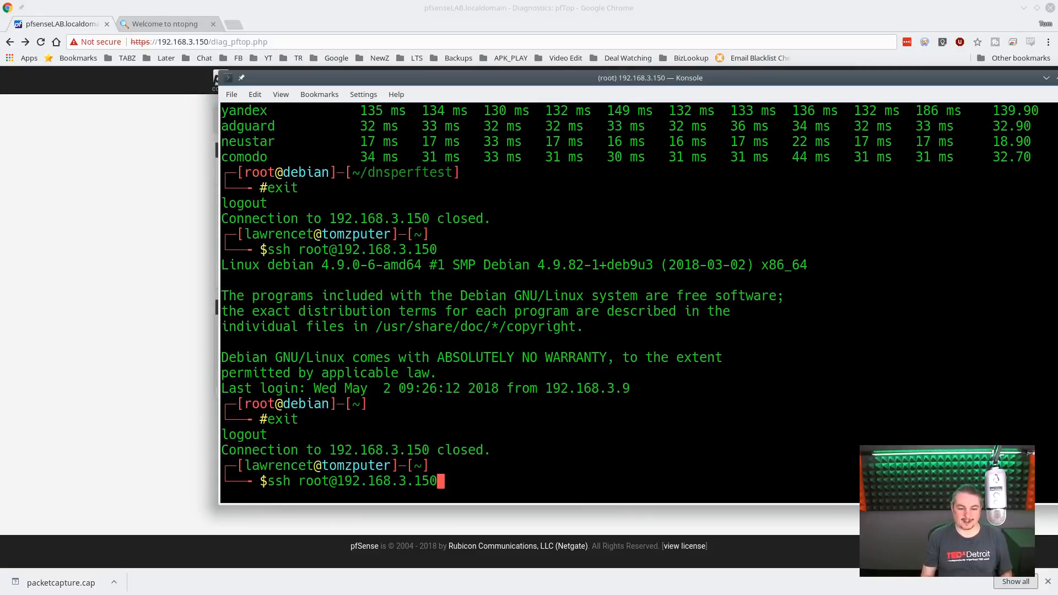
key(Return)
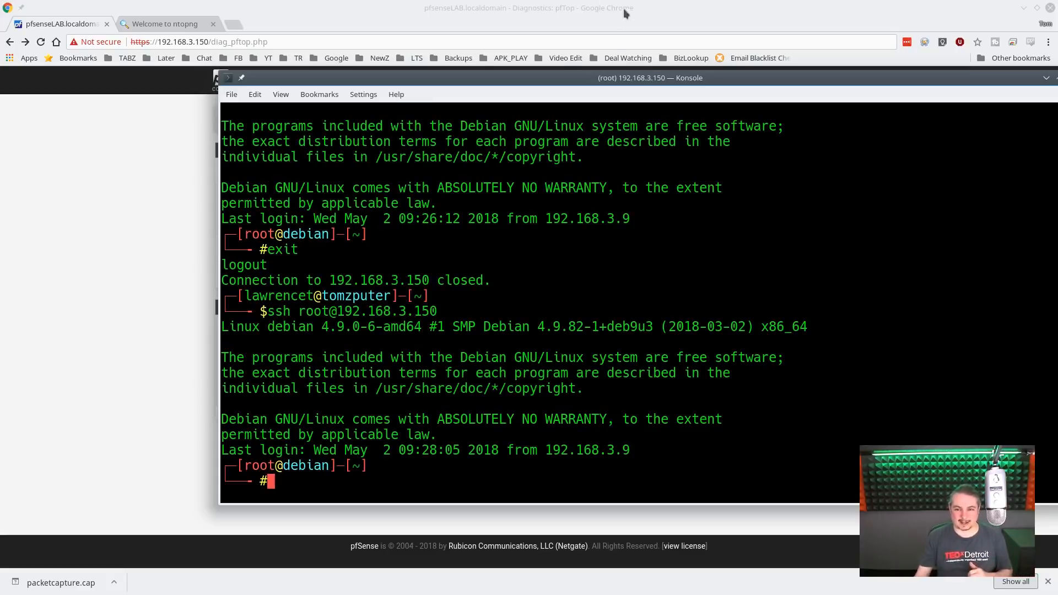
- Return to the pfTop page, show the filter expression help and look through the pftop(8) manual page's filter syntax
drag(543, 77, 1057, 111)
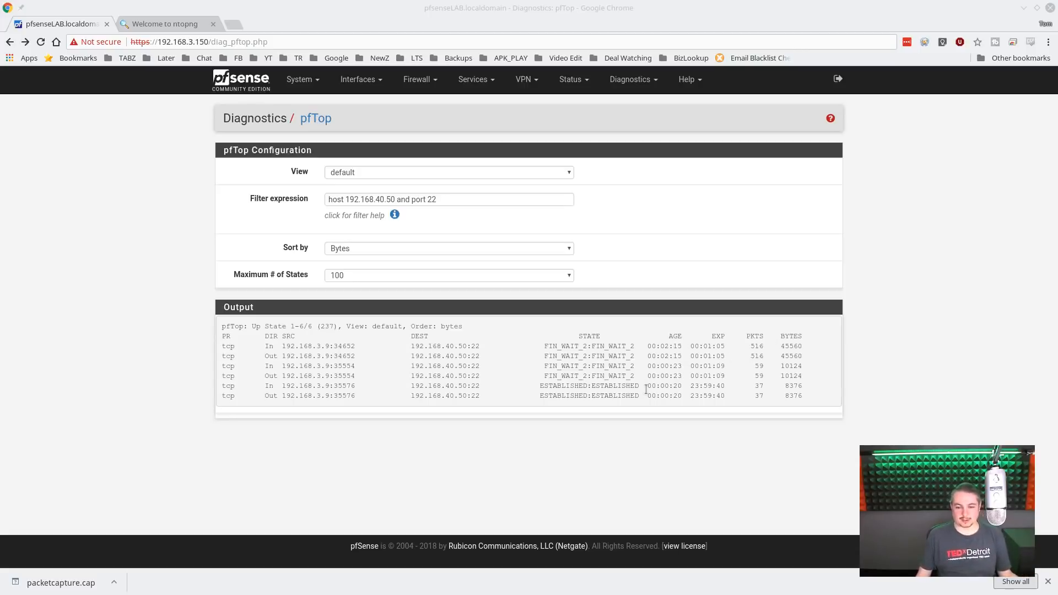
click(395, 214)
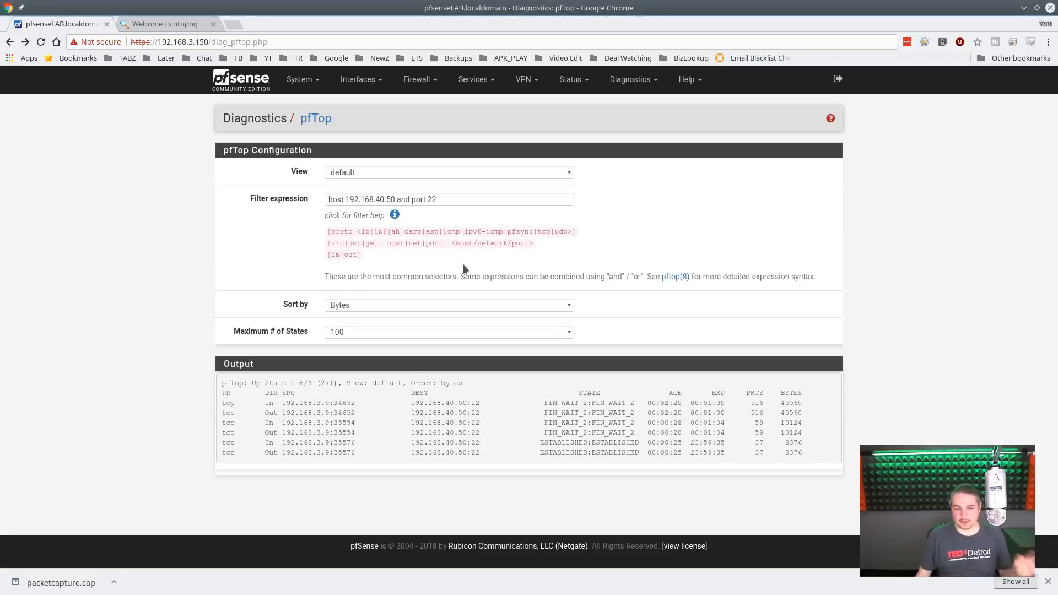
click(675, 277)
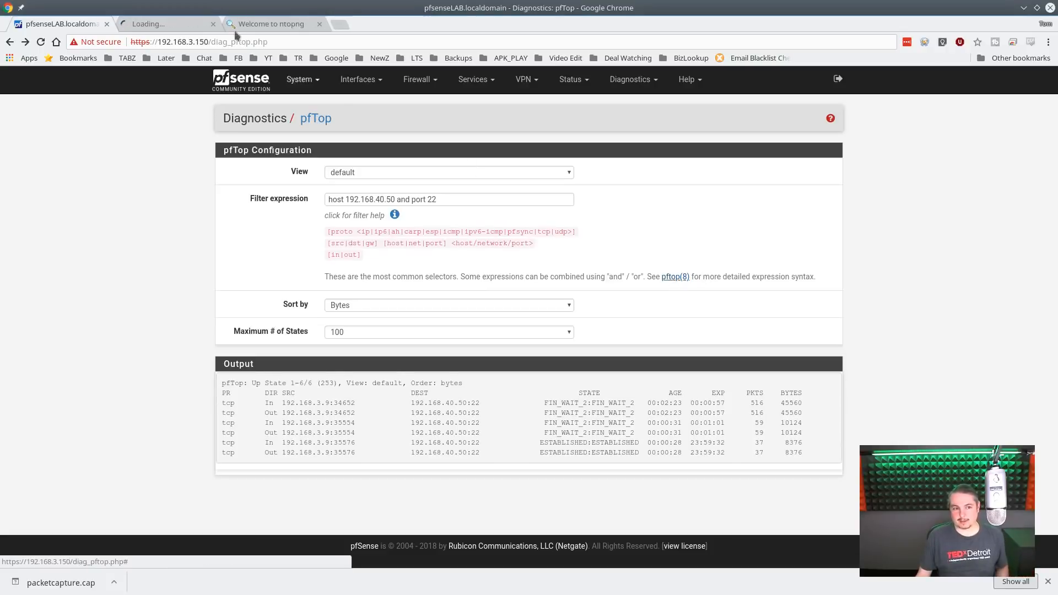
scroll(584, 325, down, 10)
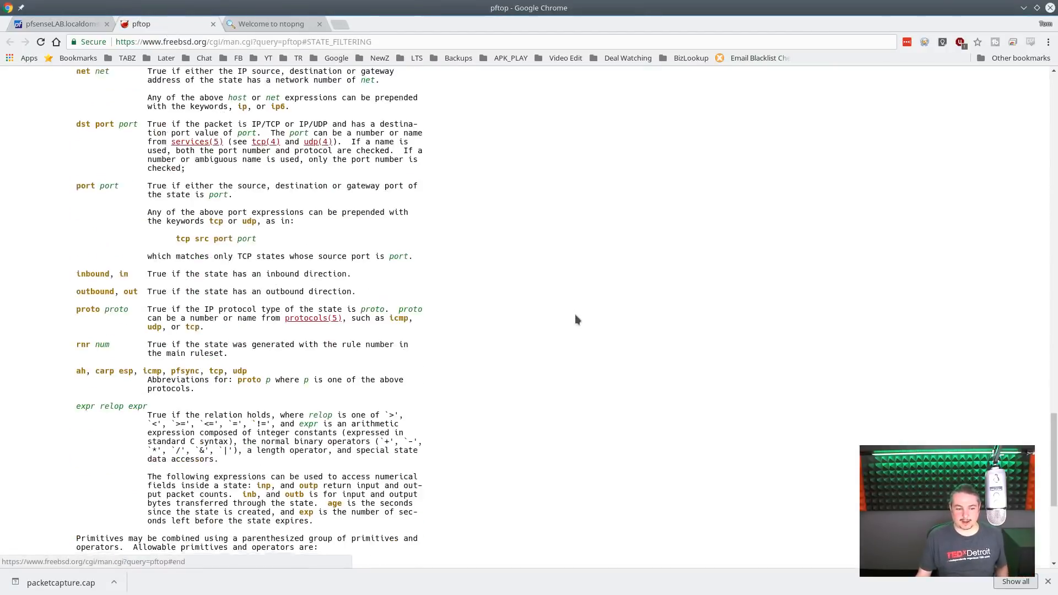
middle_click(147, 21)
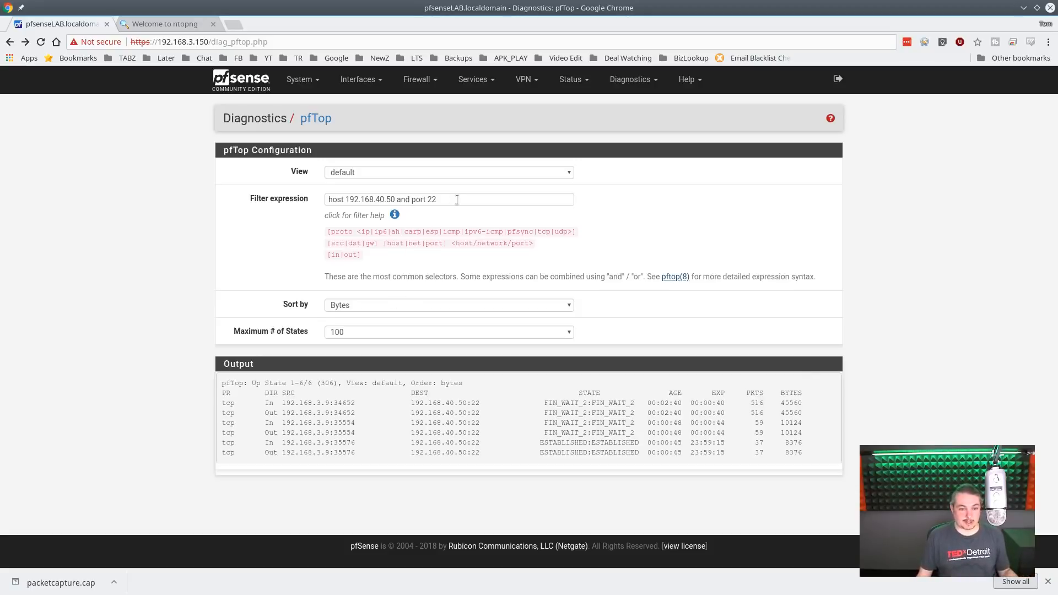
- Switch the pfTop view to size to see that layout, and set it to queue
click(399, 174)
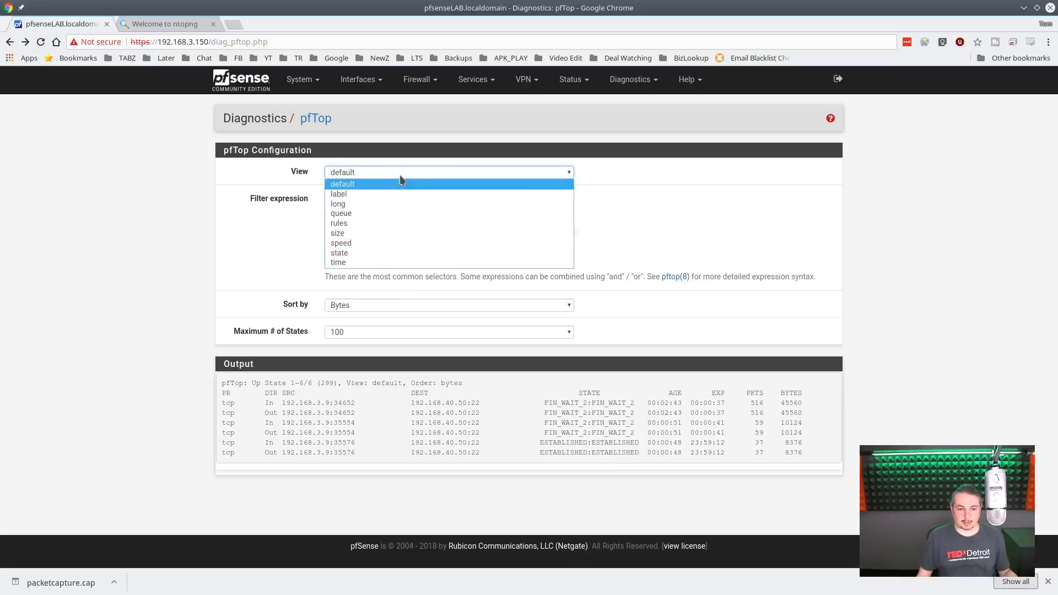
click(371, 236)
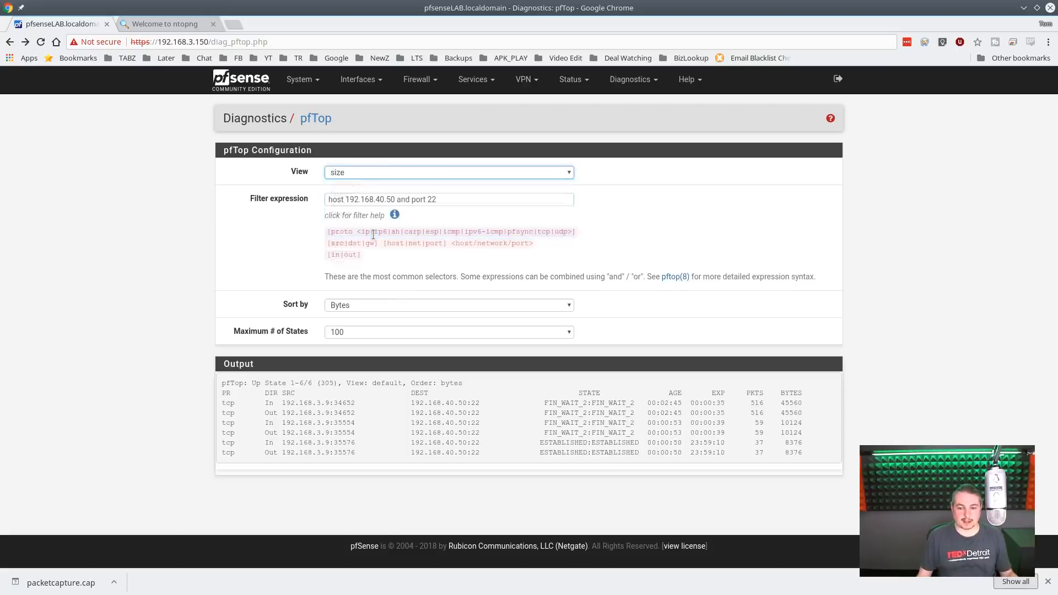
click(440, 172)
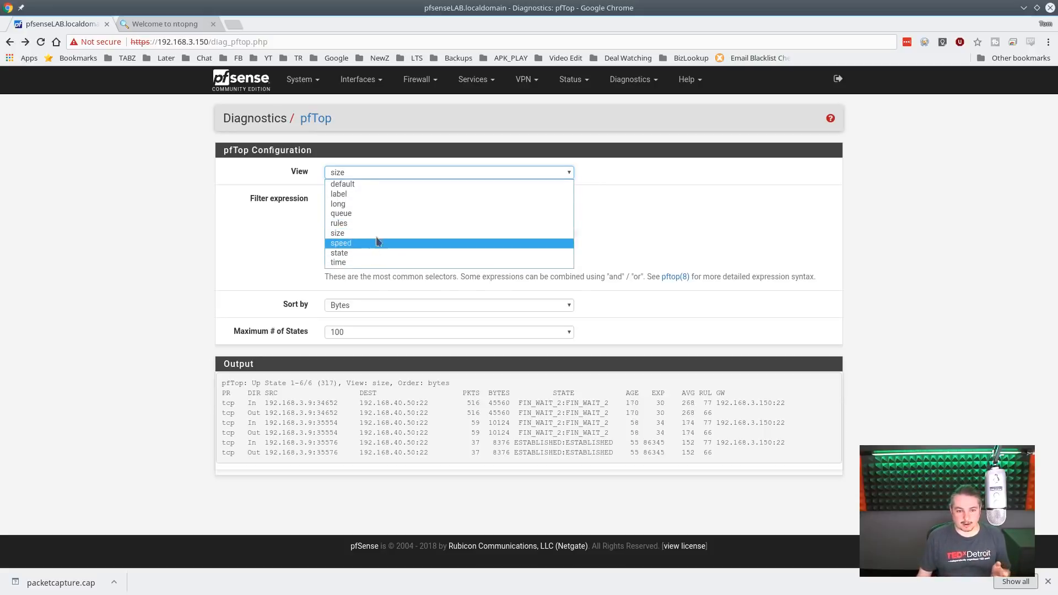
click(377, 213)
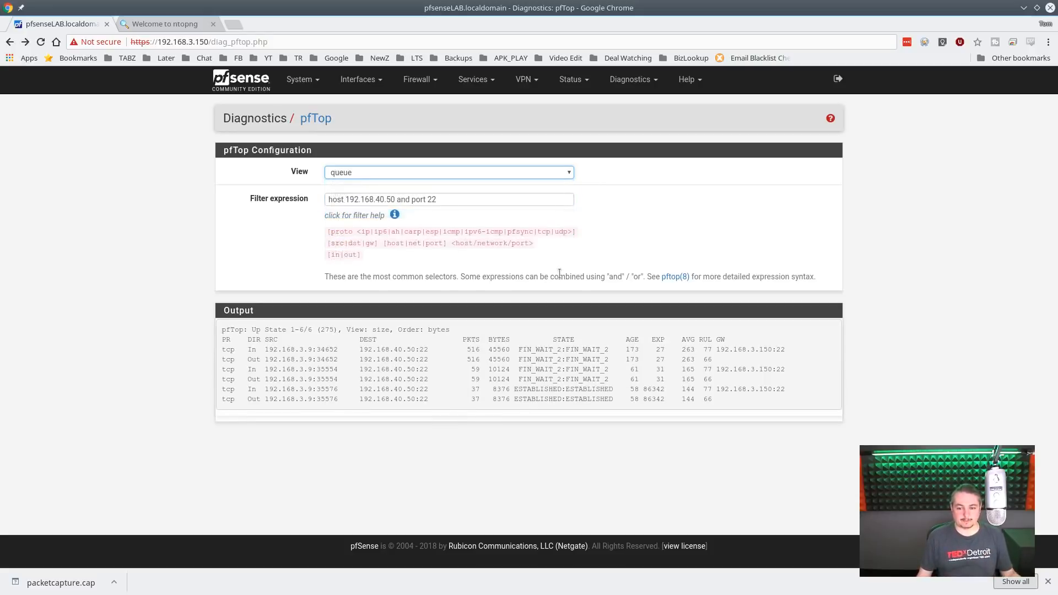
- Clear the host and port filter expression on the pfTop page
click(463, 199)
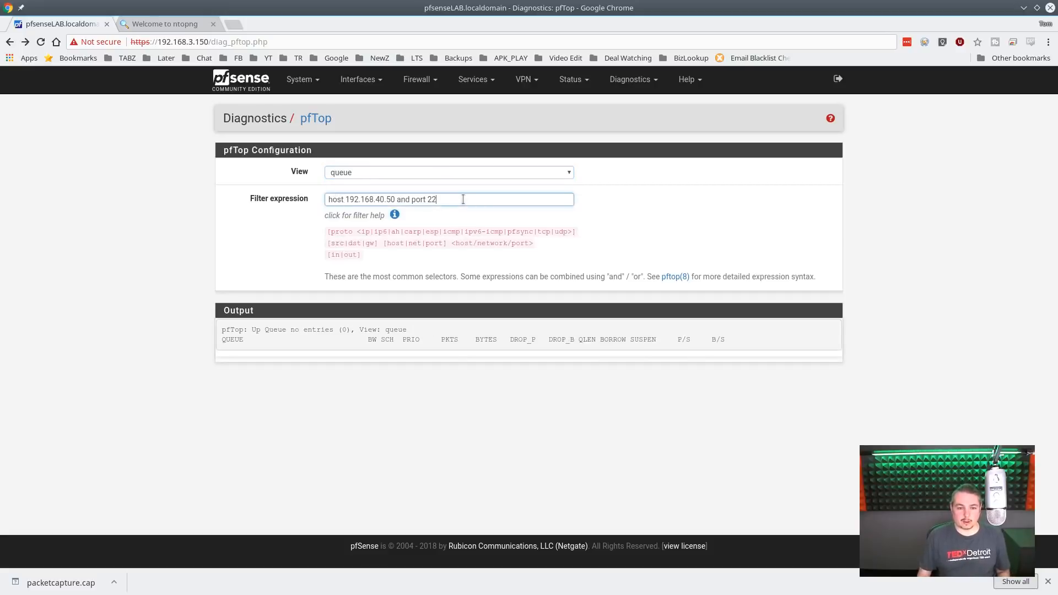
key(ctrl+a)
key(BackSpace)
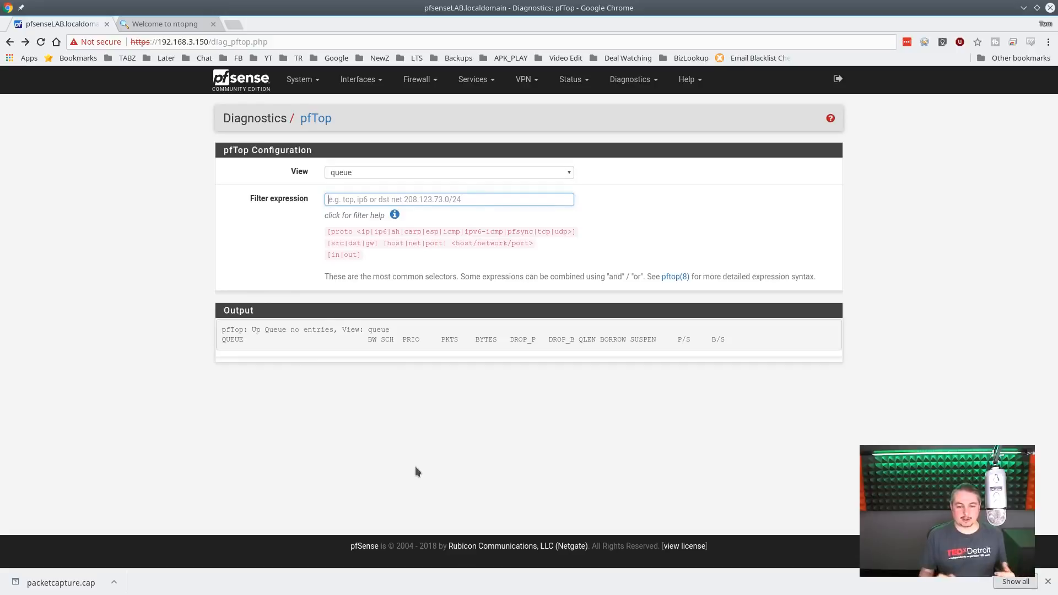
- Examine the pfTop queue view of the firewall at 192.168.3.1:10443 in a separate browser tab
click(236, 25)
text(19)
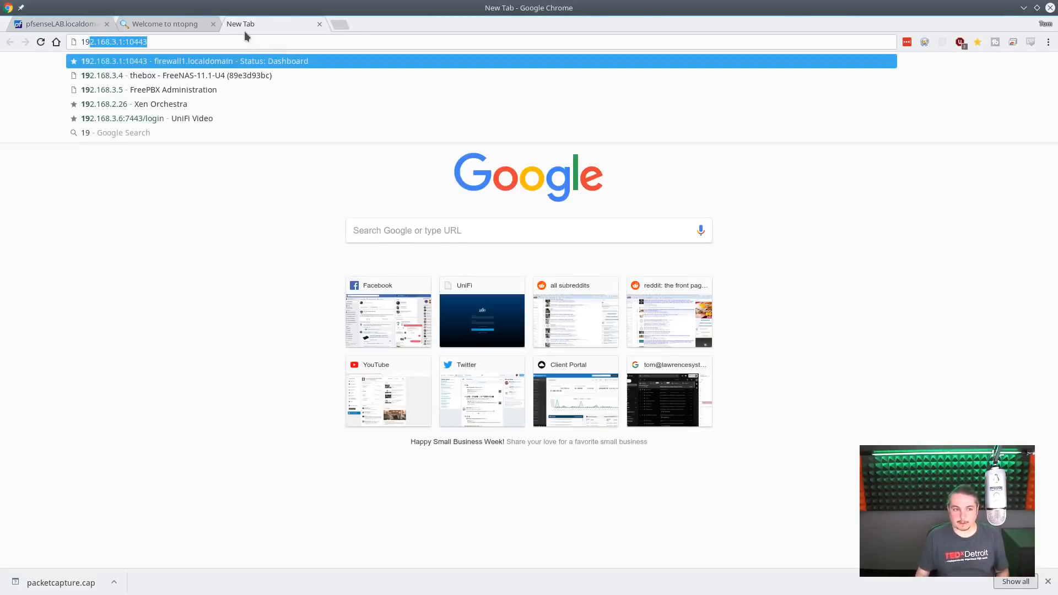
key(Return)
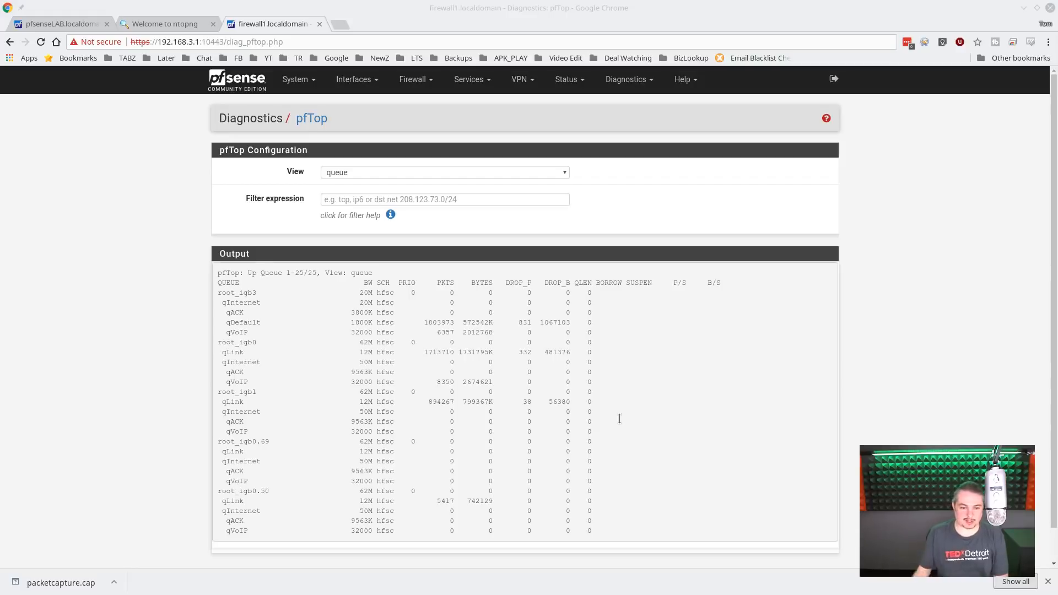
middle_click(262, 27)
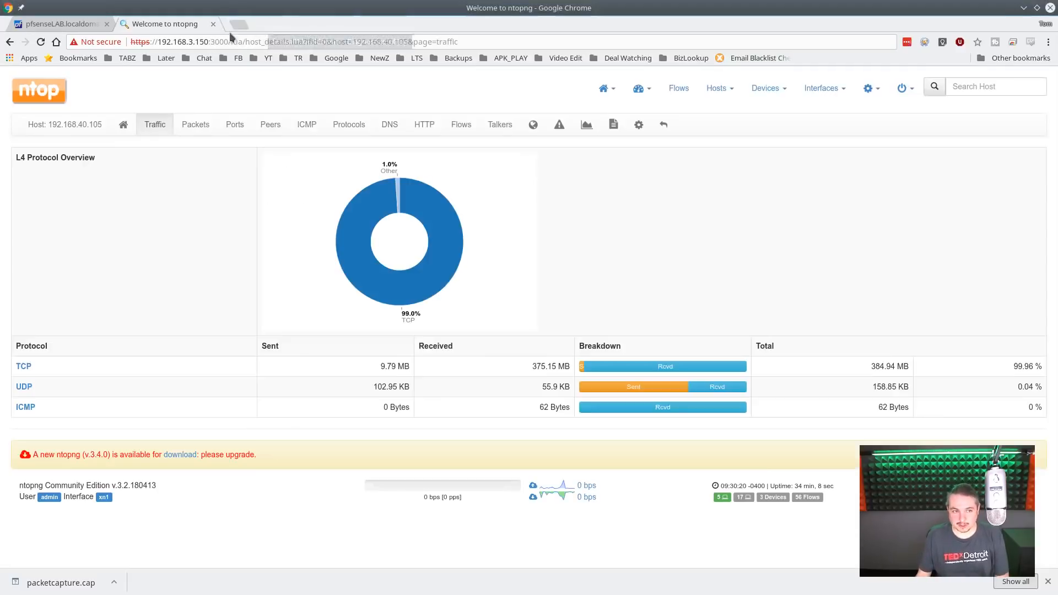
- Return to the lab firewall at 192.168.3.150 and open its Packet Capture page
click(60, 23)
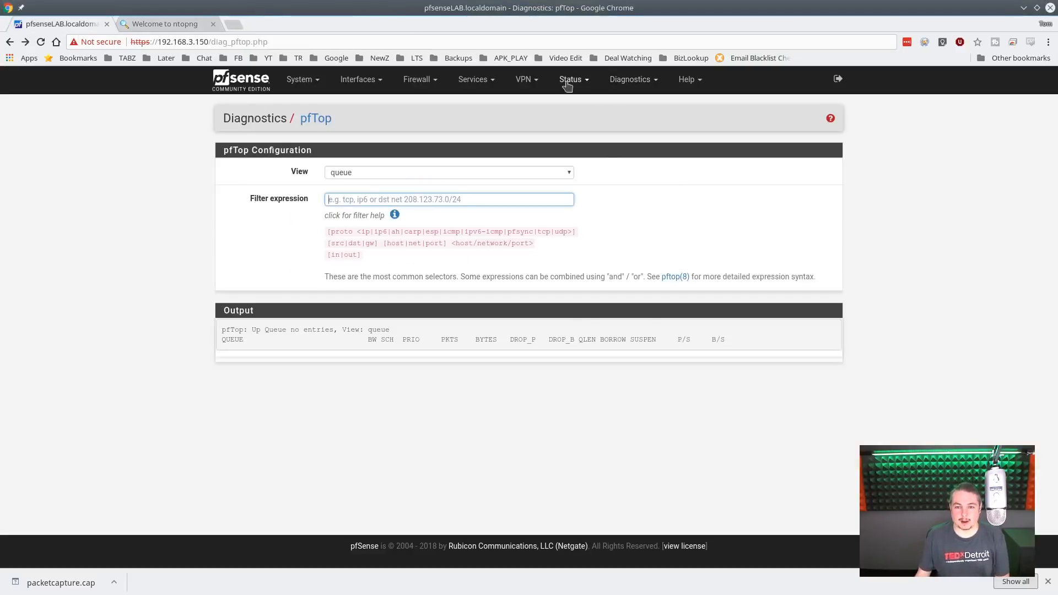
mouse_move(630, 79)
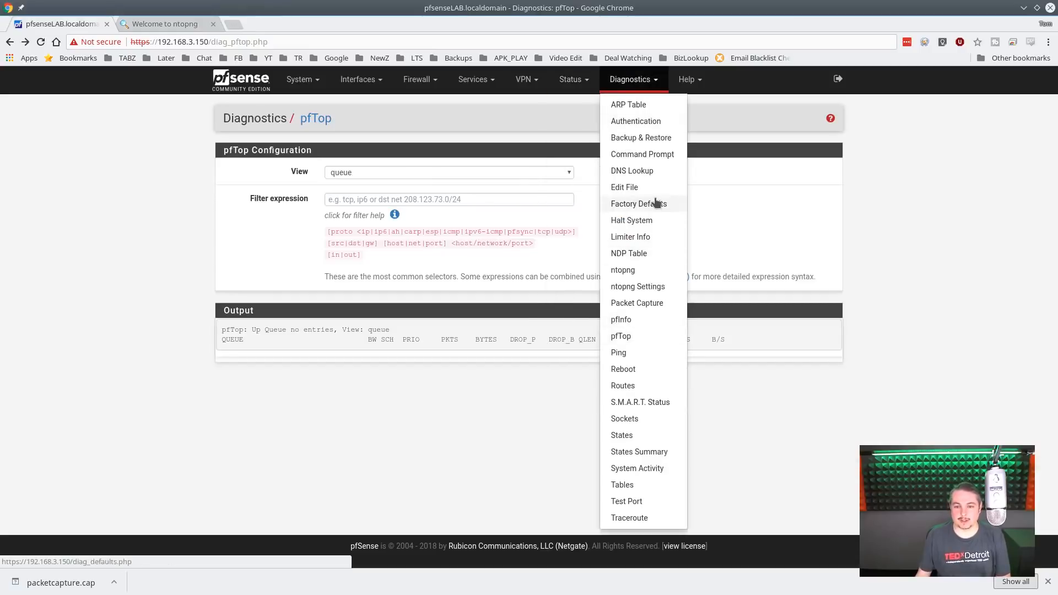
click(652, 304)
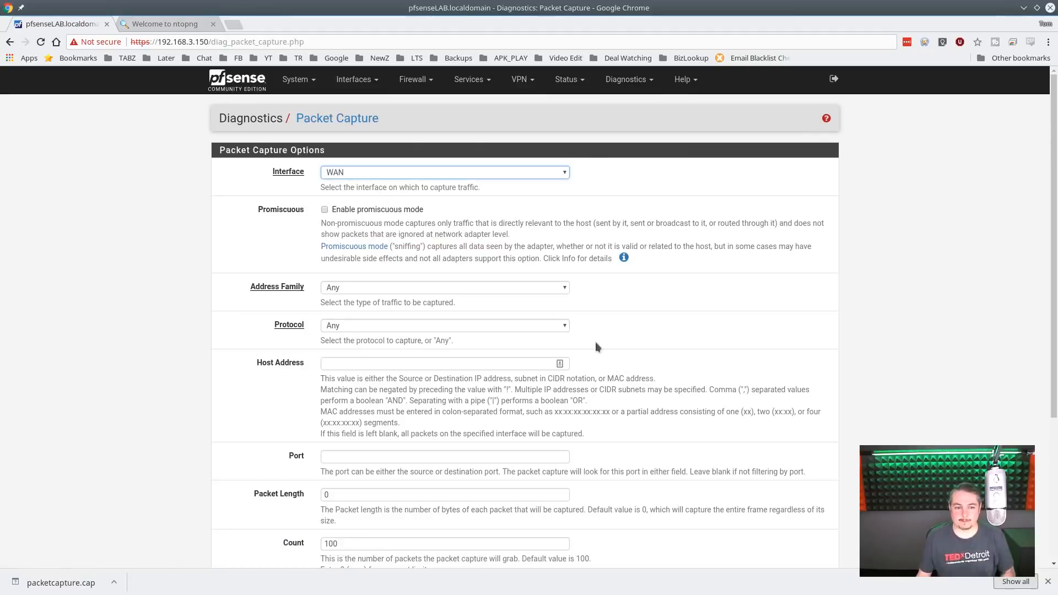
- Set the packet capture's host address to 192.168.40.50 and enable promiscuous mode
click(355, 366)
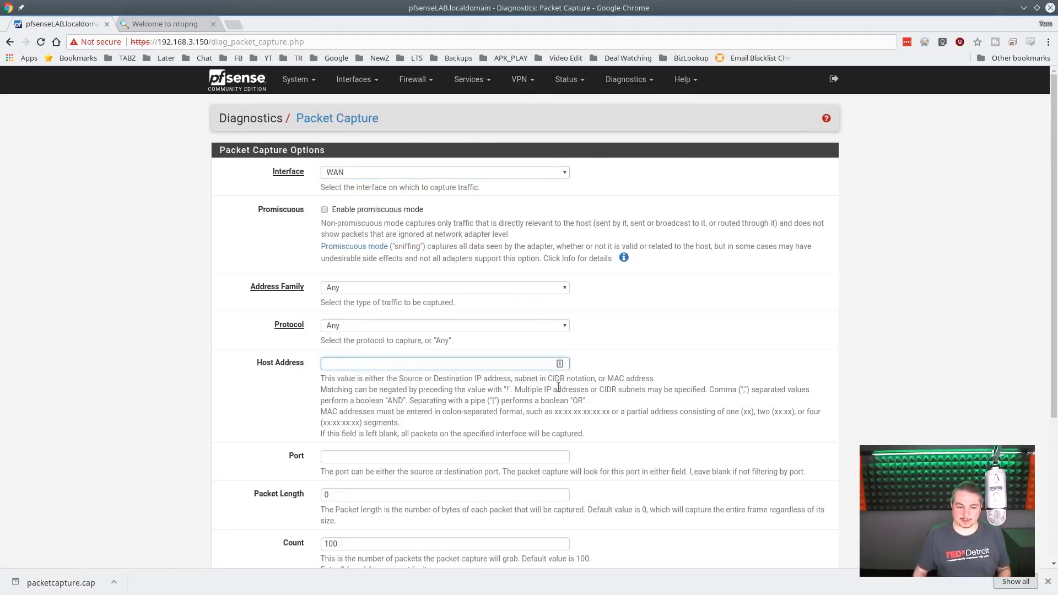
text(host 192.168.40.105)
key(BackSpace)
key(BackSpace)
key(BackSpace)
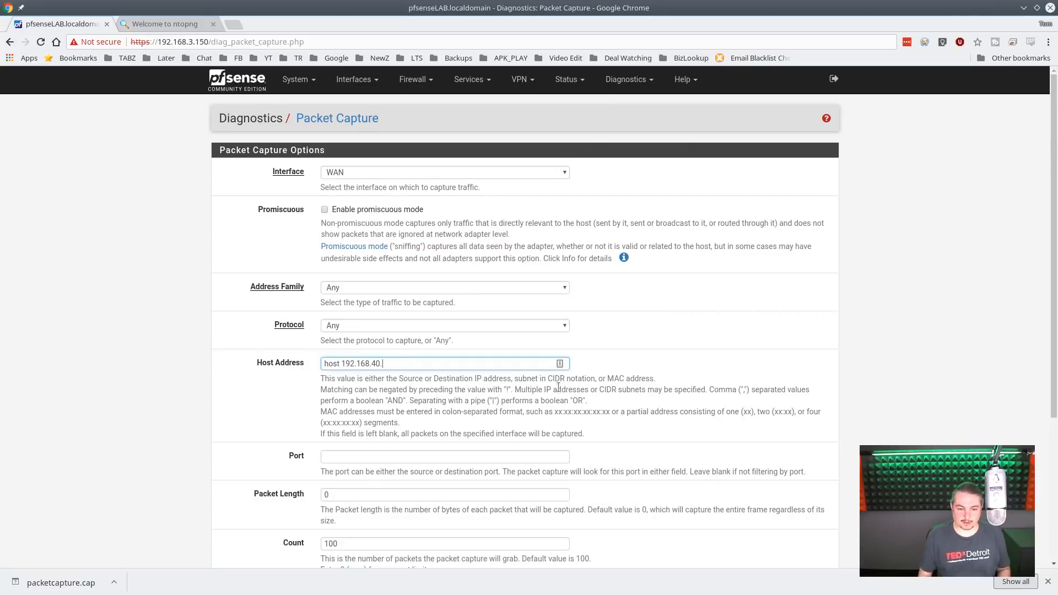
text(50)
key(Home)
key(ctrl+shift+Right)
key(Delete)
key(Delete)
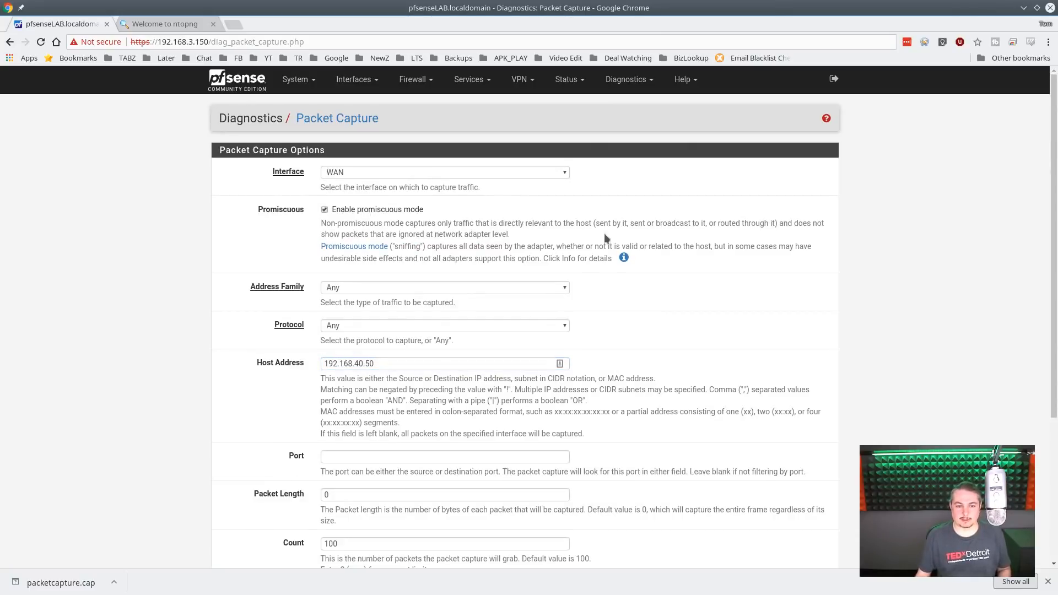
- Select LAN as the capture interface and start the packet capture, leaving the port blank and the count at 100
click(367, 173)
click(368, 194)
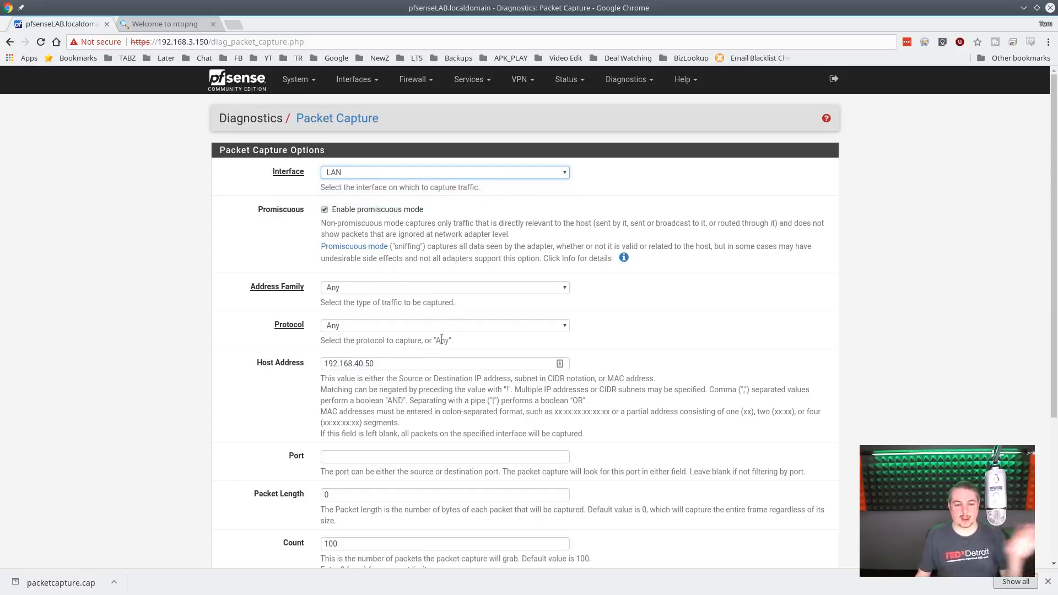
click(409, 363)
scroll(413, 353, down, 3)
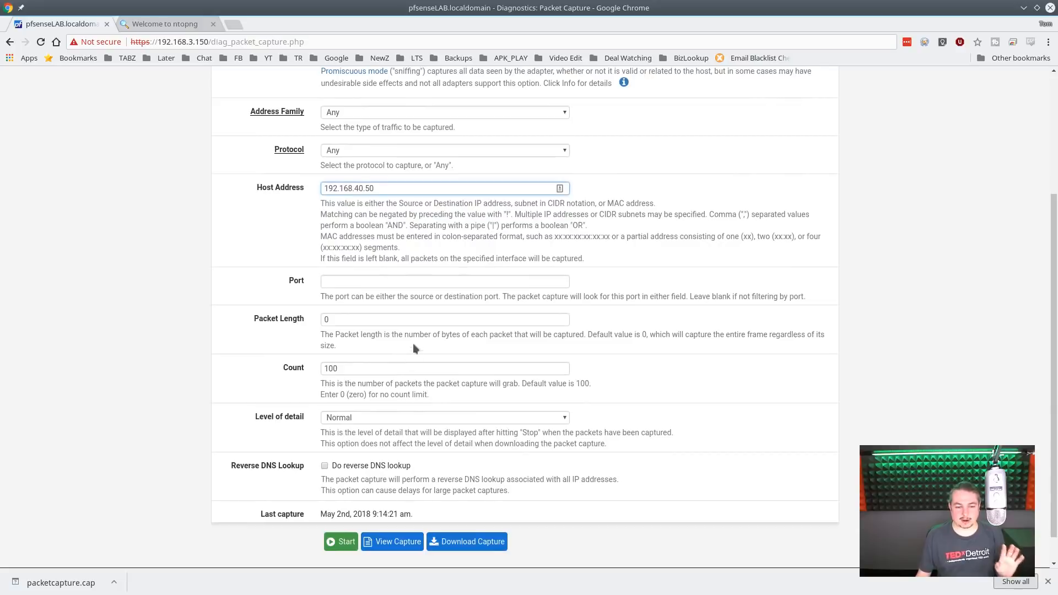
scroll(422, 319, up, 3)
scroll(430, 280, down, 3)
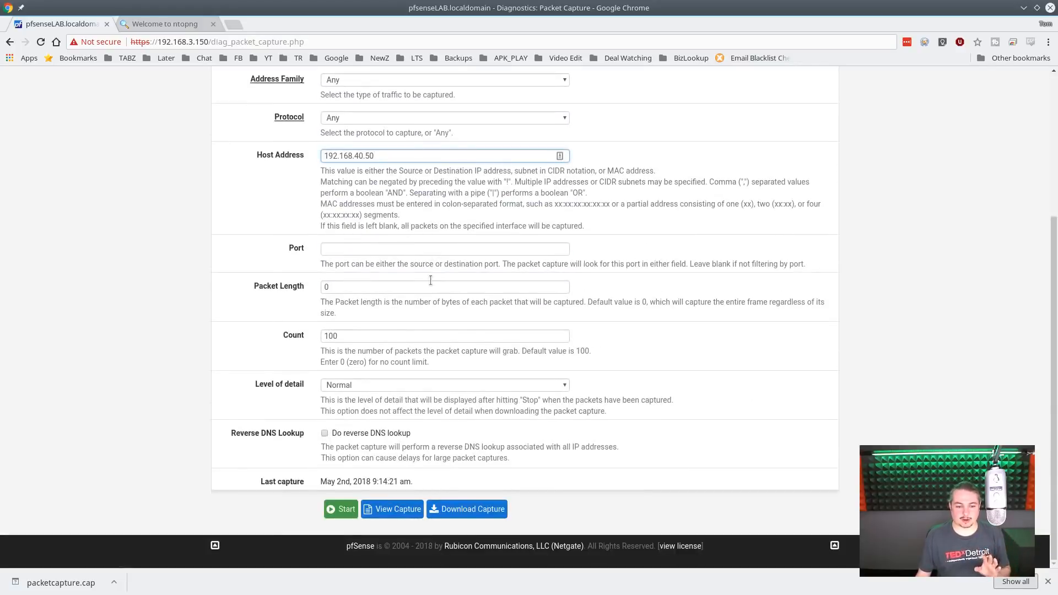
click(340, 509)
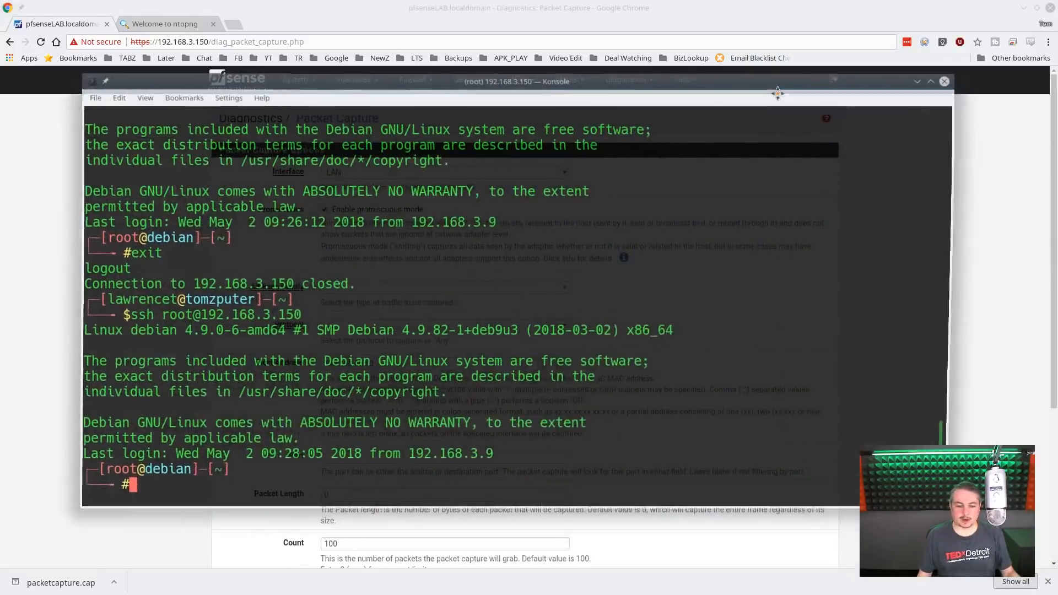
text(exit)
key(Return)
key(Up)
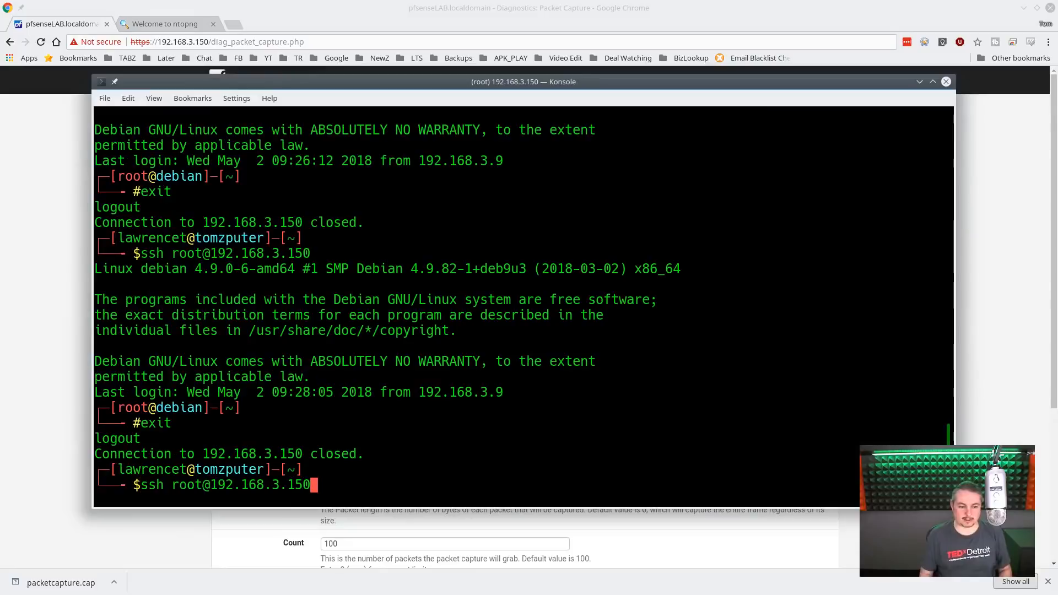
key(Return)
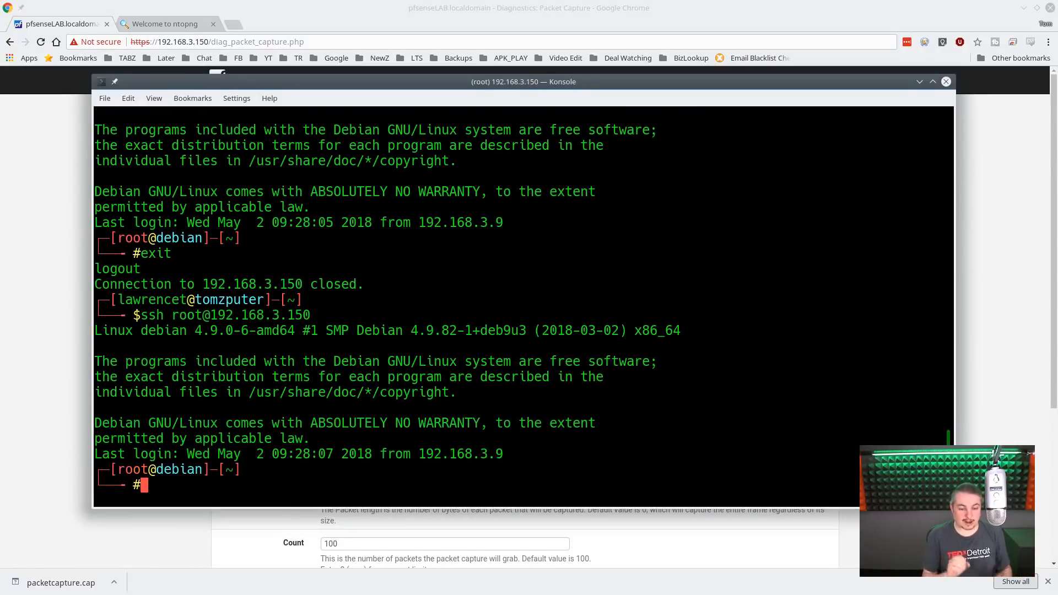
- Change to the dnsperftest directory and run ./dnstest.sh to generate DNS traffic
text(cd de)
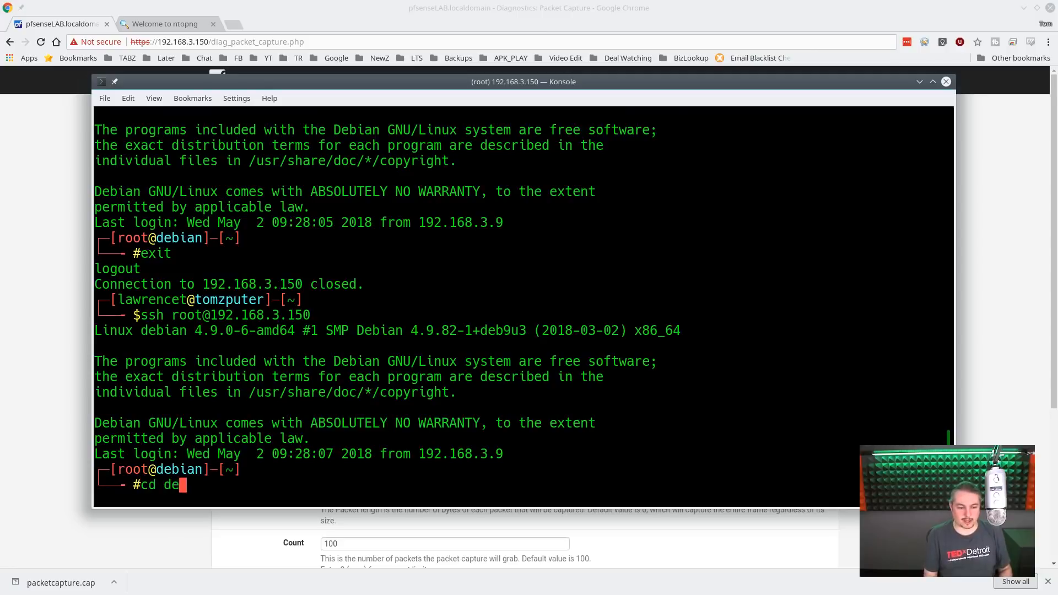
key(BackSpace)
text(n)
key(Tab)
key(Return)
text(./)
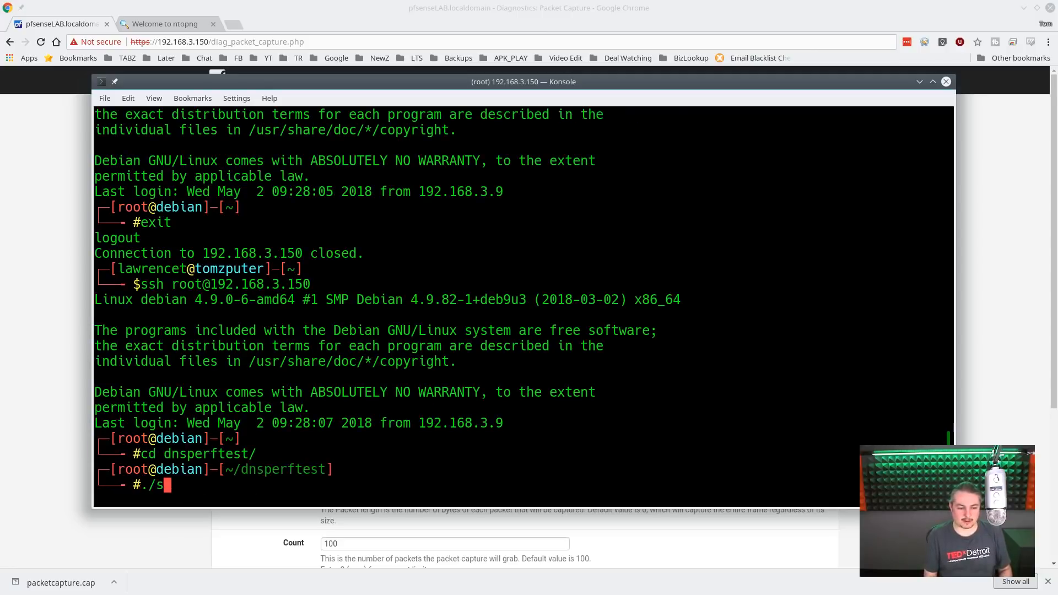
text(dnstest.sh)
key(Return)
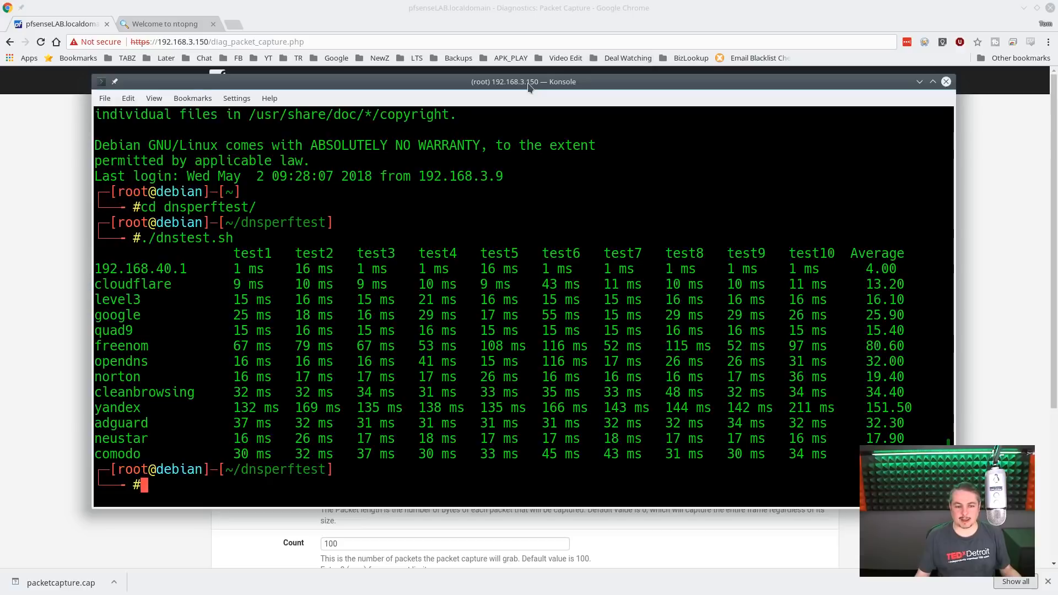
- Return to the Packet Capture page in the browser, stop the capture and download the capture file
drag(529, 84, 1057, 99)
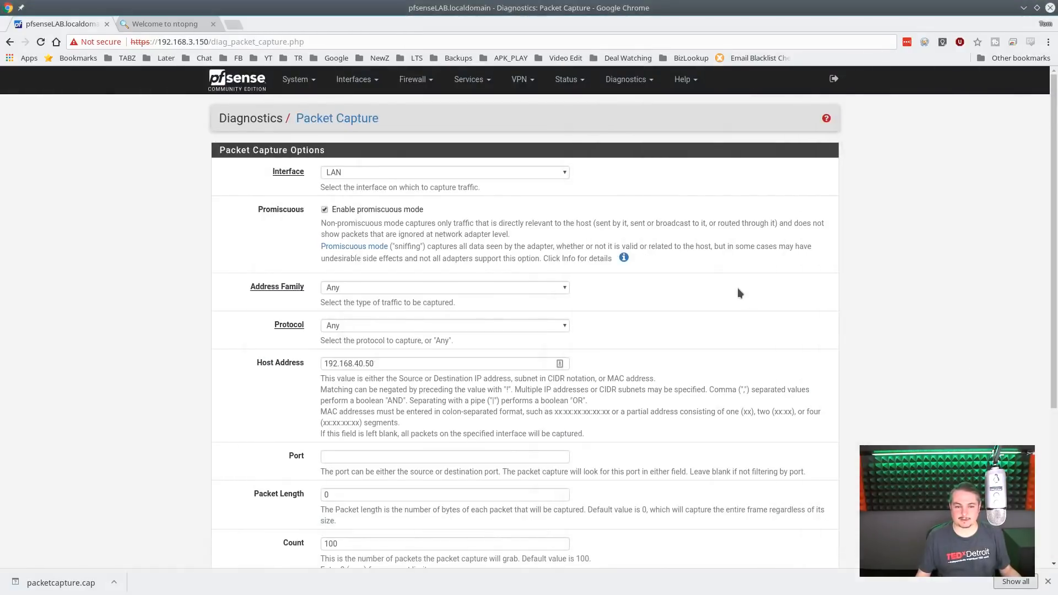
scroll(737, 288, down, 5)
click(340, 467)
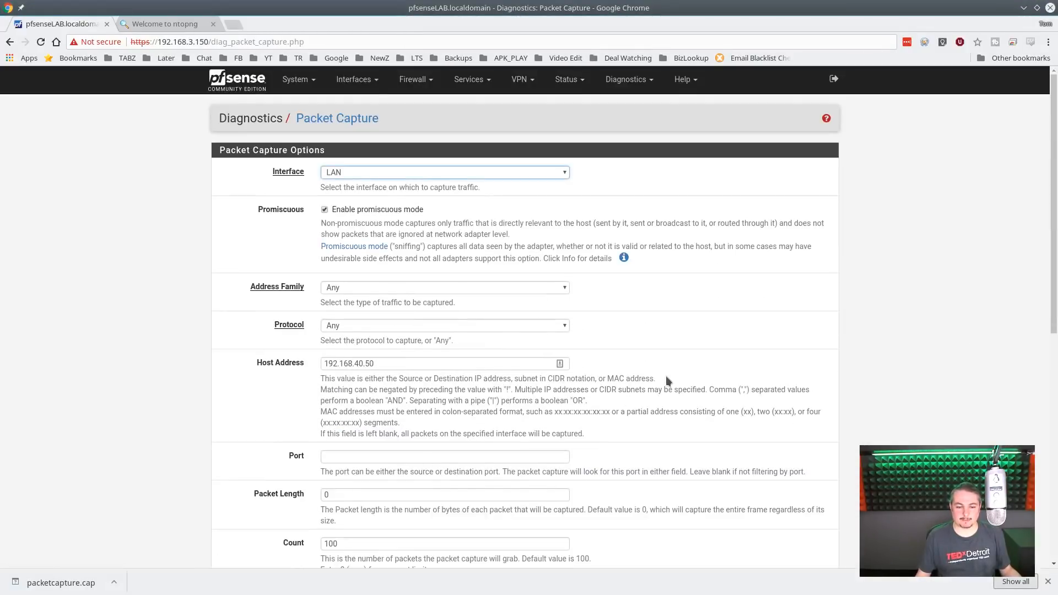
scroll(665, 376, down, 9)
click(474, 278)
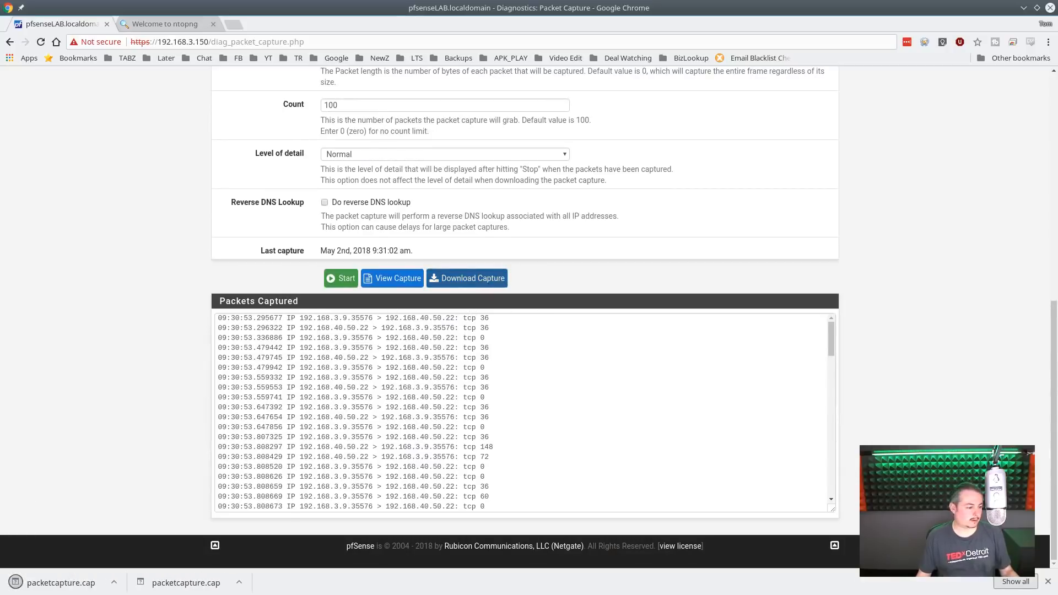
- Switch to Wireshark, maximize its window and open the recent file packetcapture.cap
drag(1057, 300, 411, 131)
double_click(411, 131)
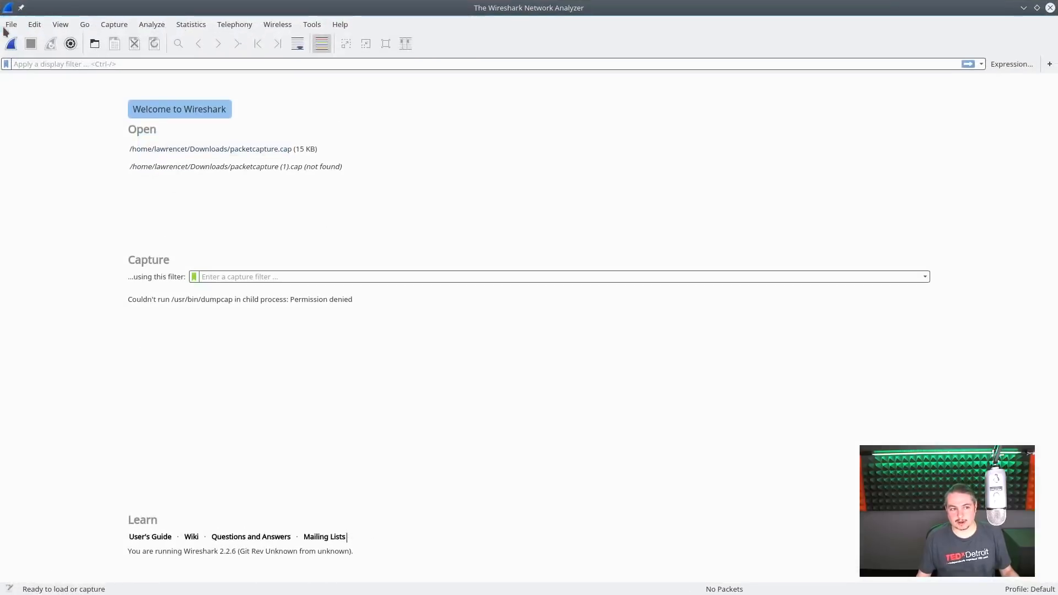
click(10, 23)
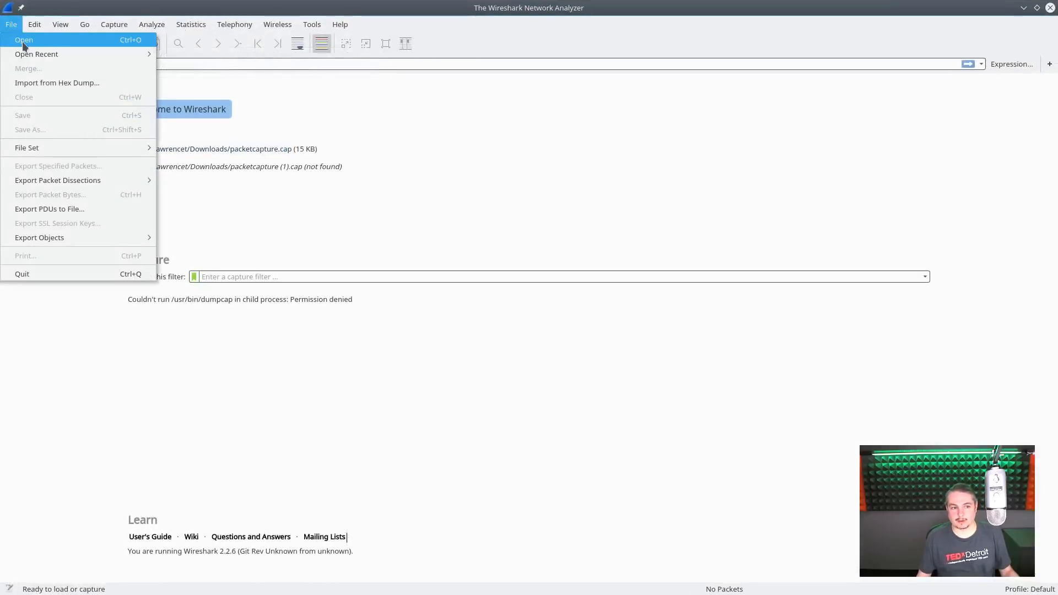
mouse_move(26, 54)
click(232, 54)
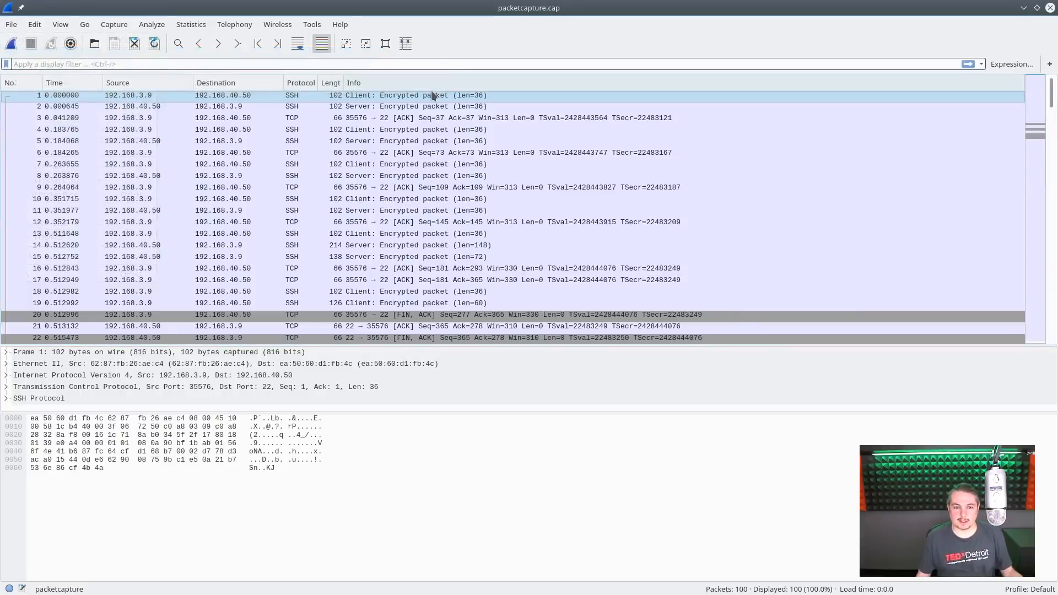
- Browse the SSH and TCP packets exchanged between 192.168.3.9 and 192.168.40.50 in the capture, returning to the connection teardown packets
click(414, 118)
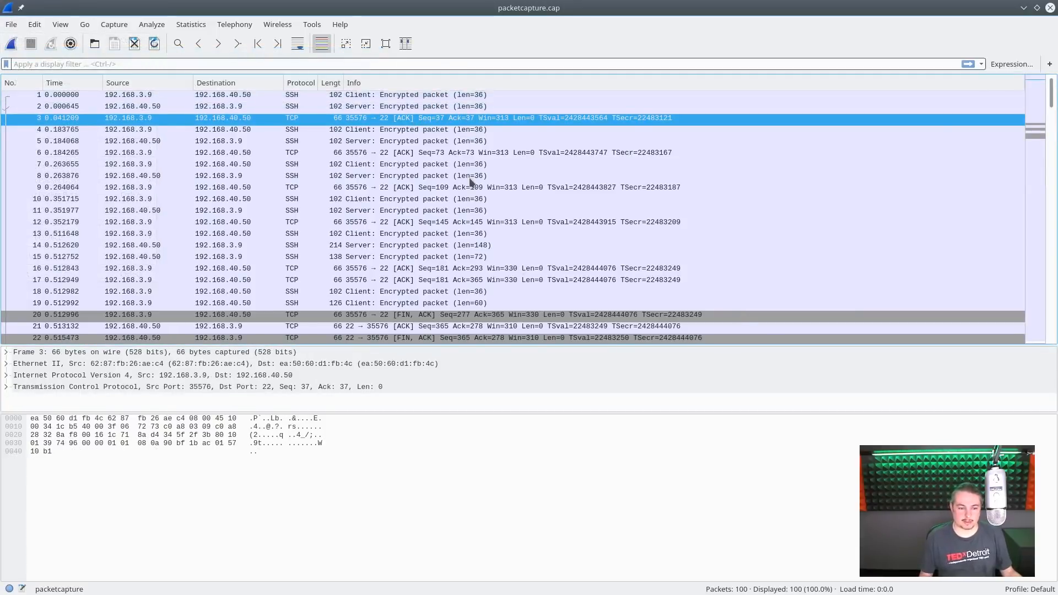
key(Down)
key(Down)
key(Down)
key(Down)
key(Down)
key(Down)
key(Down)
key(Down)
key(Down)
key(Down)
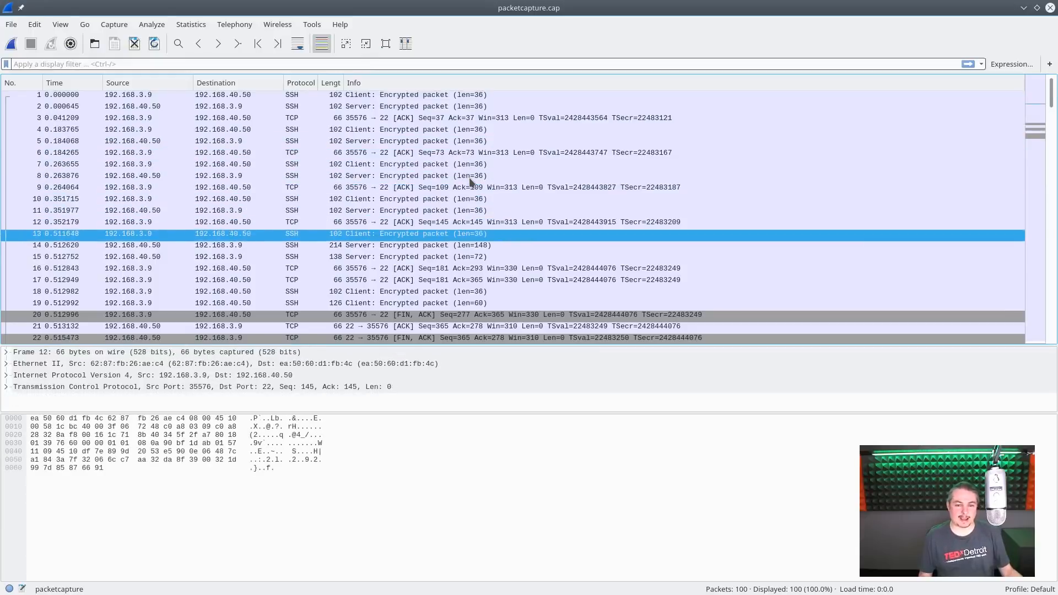
key(Down)
scroll(471, 182, down, 15)
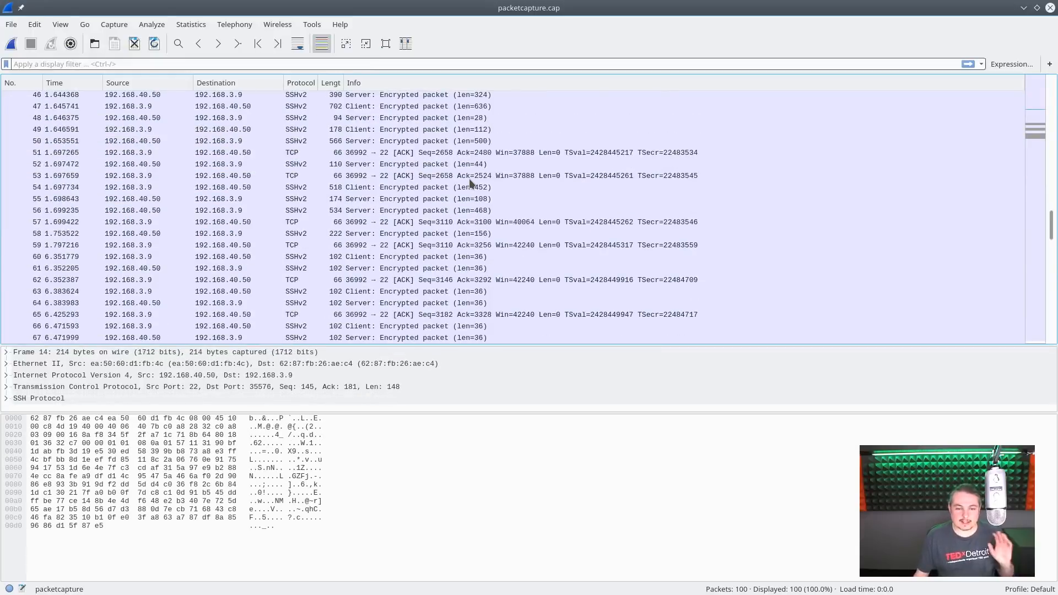
scroll(471, 182, down, 4)
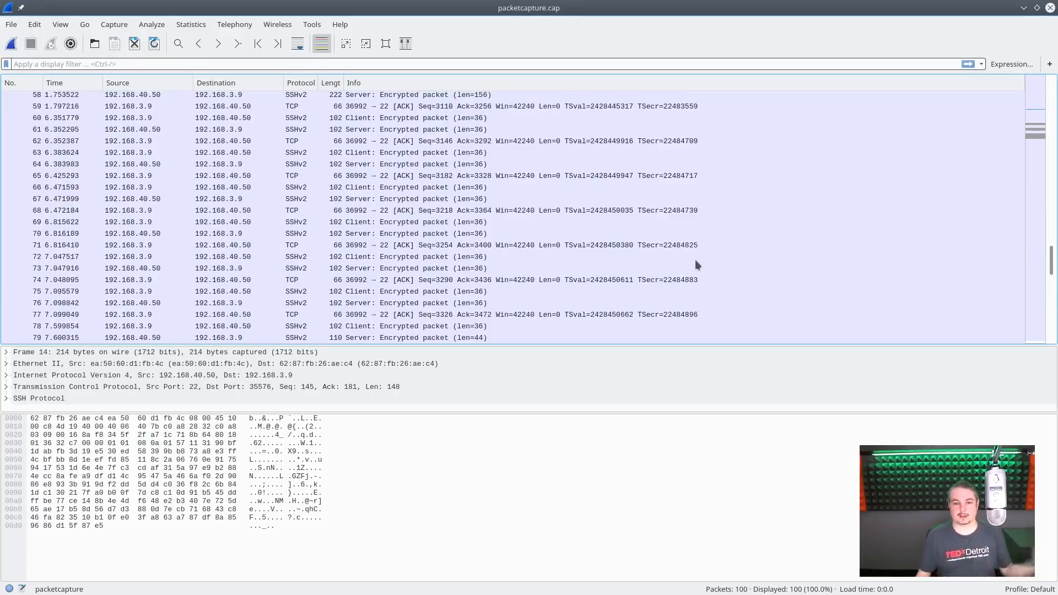
drag(1052, 260, 1028, 132)
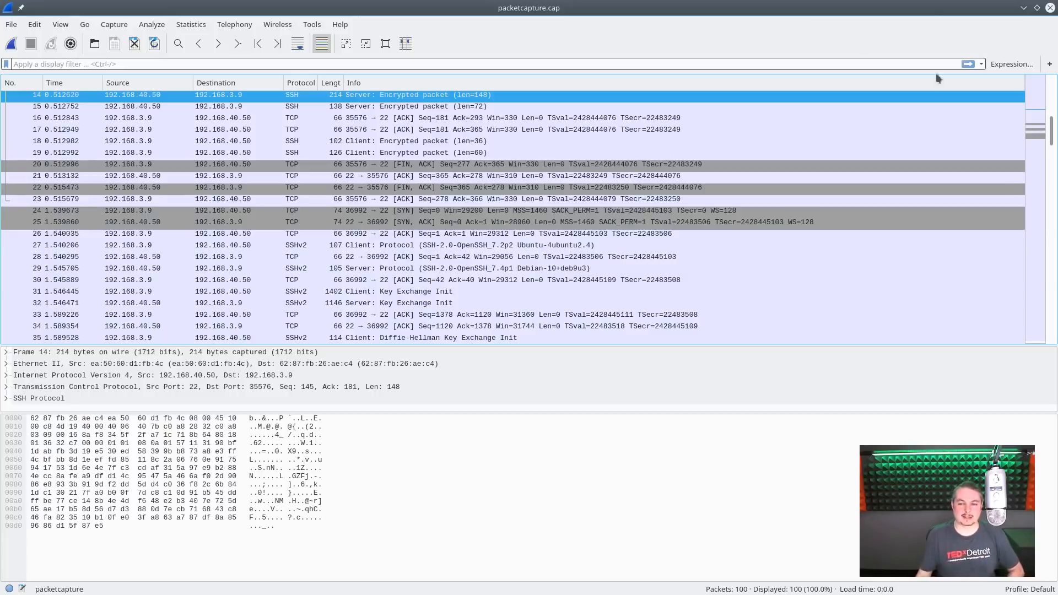
- Inspect the packets around the FIN, ACK and SYN exchange one by one, from packet 20 through packet 25
click(535, 165)
click(521, 177)
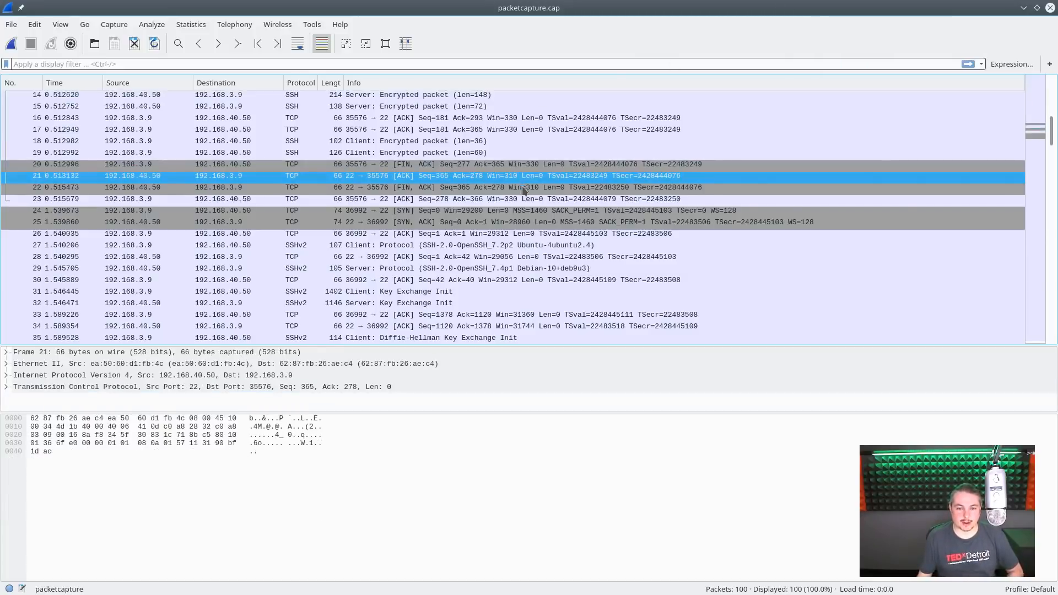
click(522, 188)
click(523, 199)
click(525, 223)
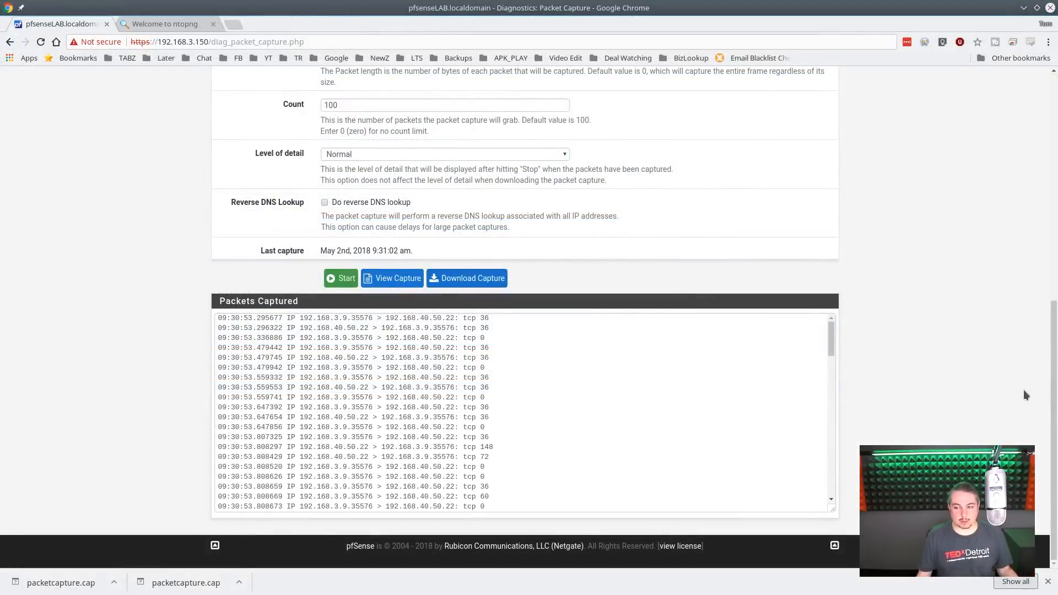
- Back on the browser's Packet Capture page, review the text log of captured packets from start to end
scroll(955, 377, up, 4)
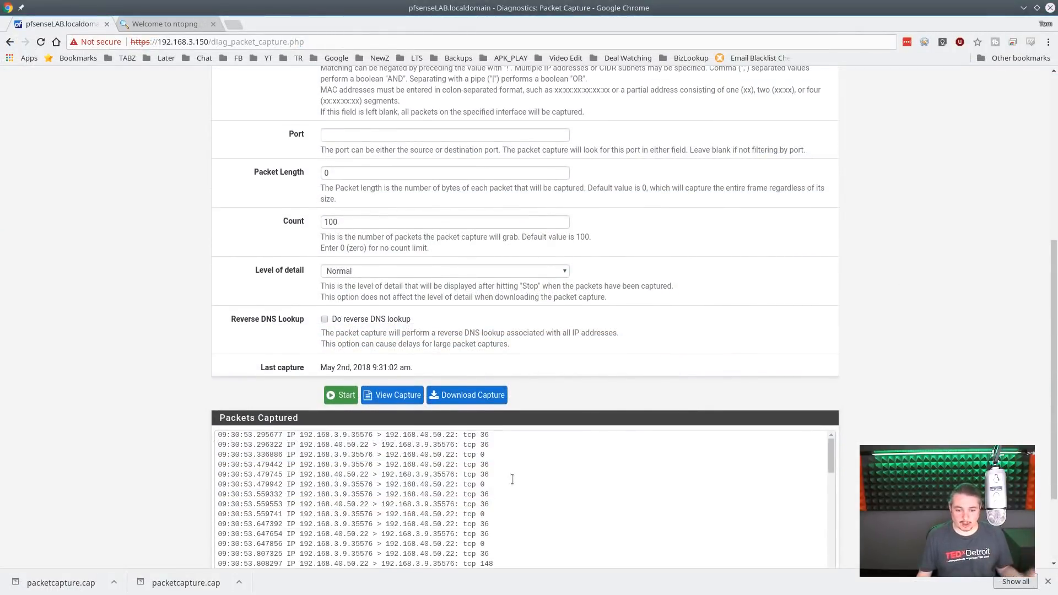
scroll(511, 480, down, 10)
scroll(981, 408, down, 4)
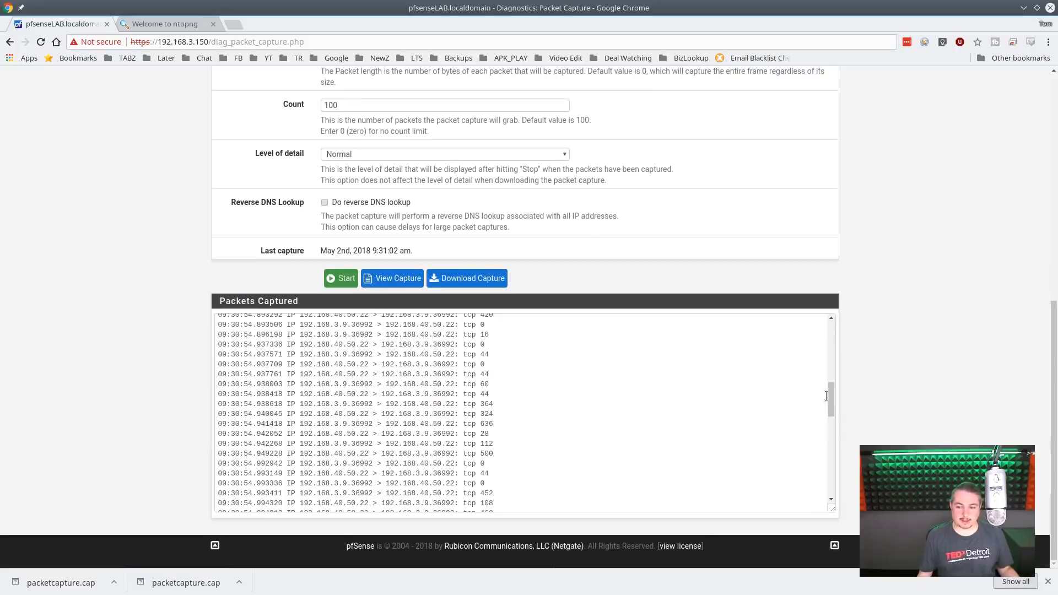
drag(831, 405, 826, 338)
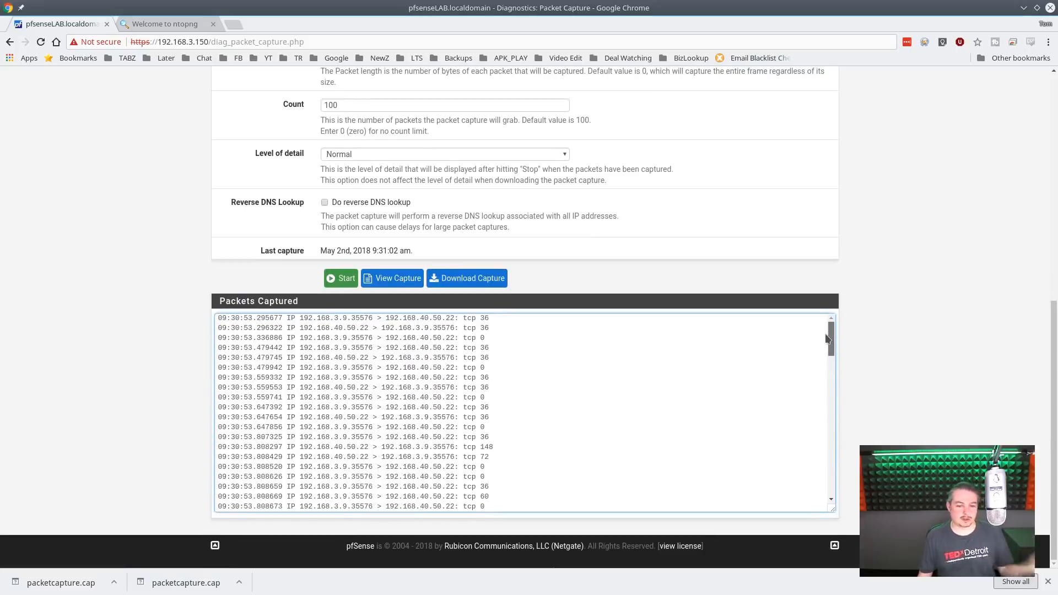
click(580, 334)
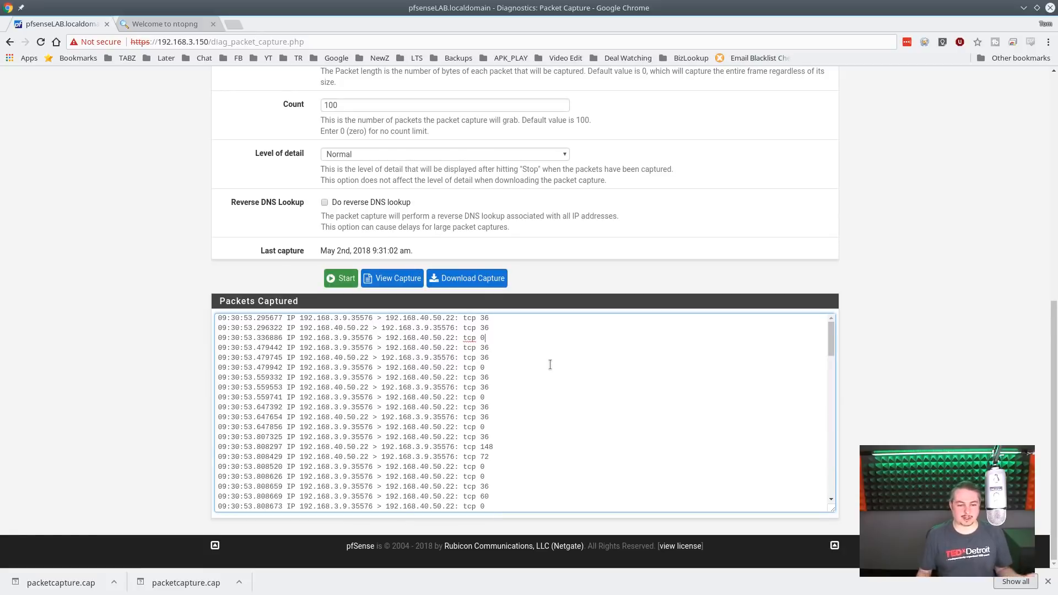
- Examine the Level of detail choices, the other capture options and the captured packet log without changing any setting
click(339, 159)
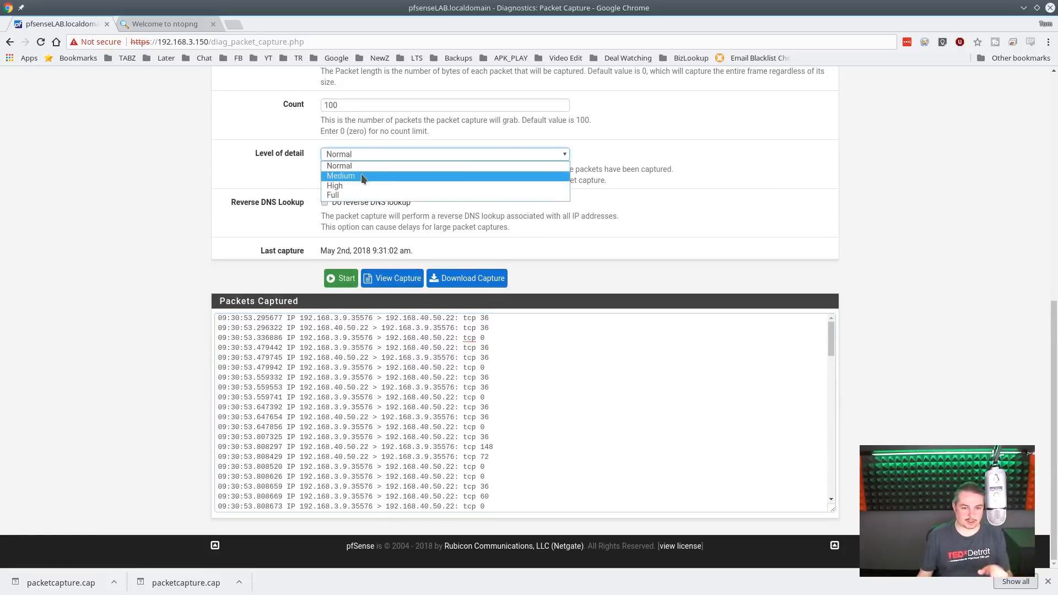
click(616, 229)
scroll(388, 278, up, 8)
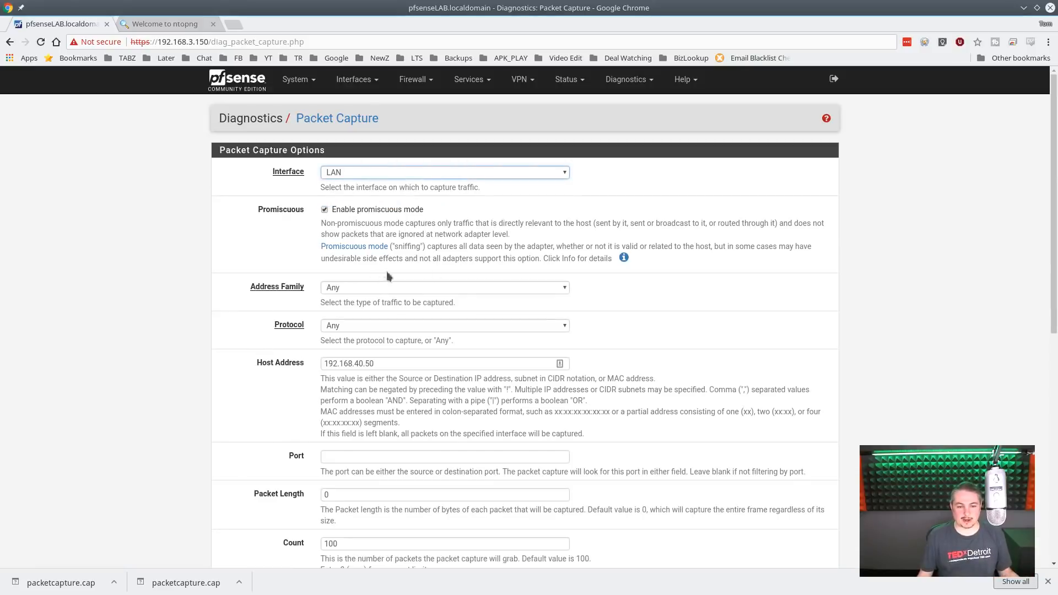
scroll(947, 316, down, 8)
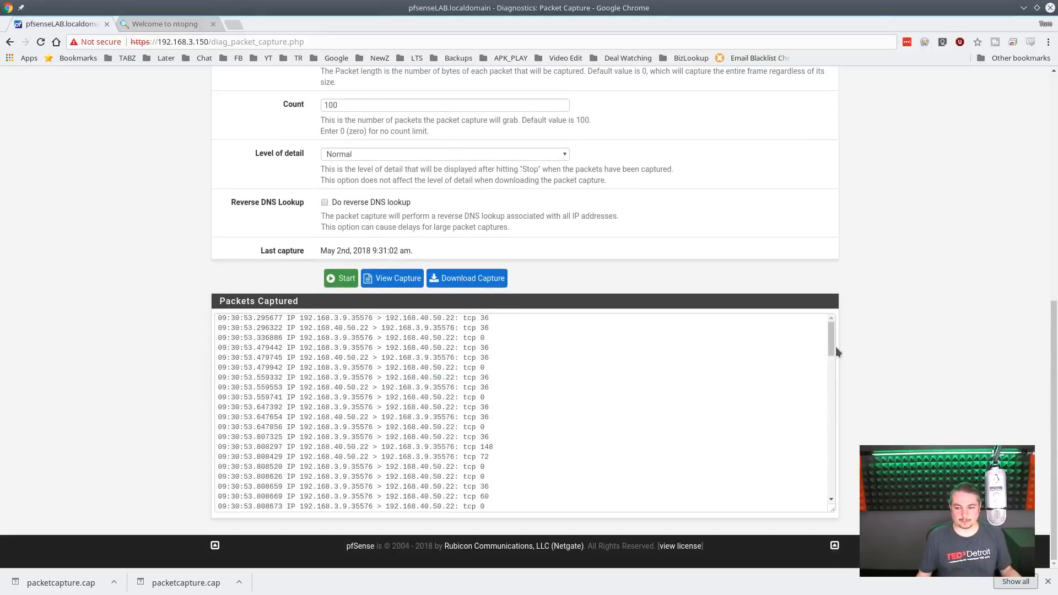
drag(831, 347, 804, 274)
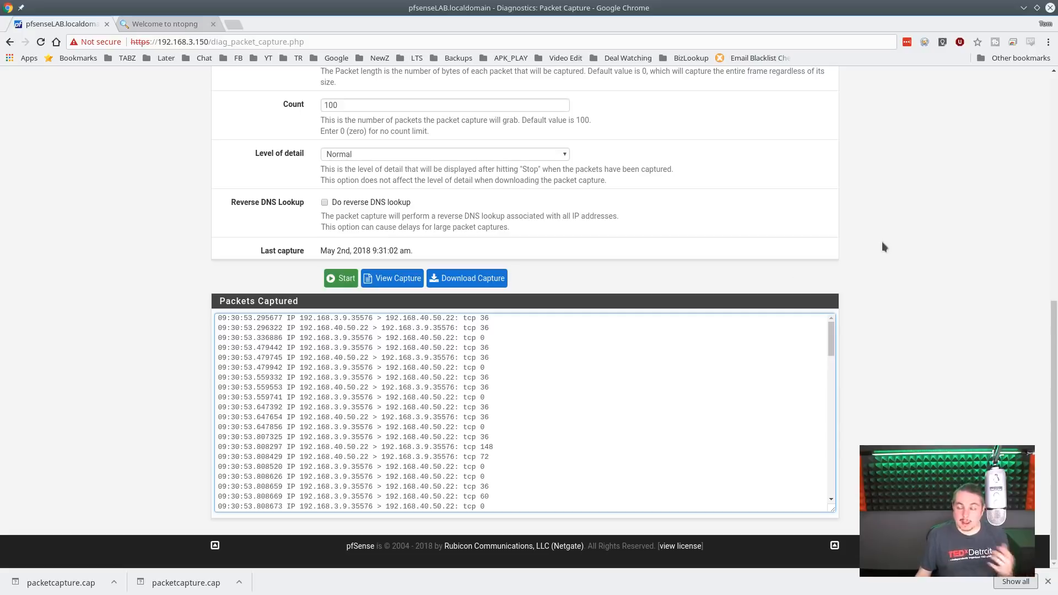
scroll(867, 252, up, 8)
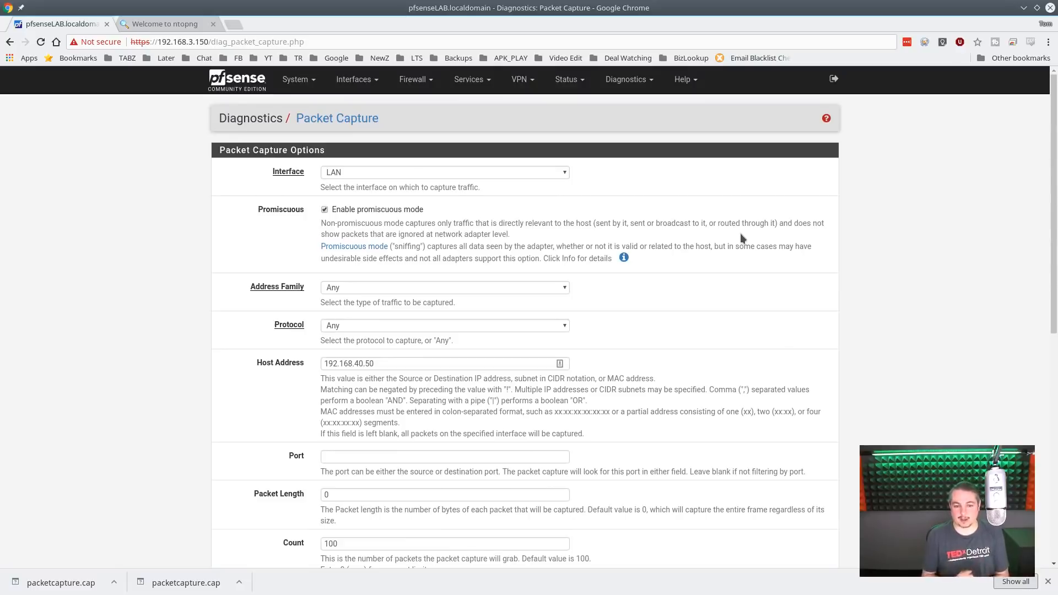
- Set the packet capture's Host Address to 192.168.40.105
click(418, 363)
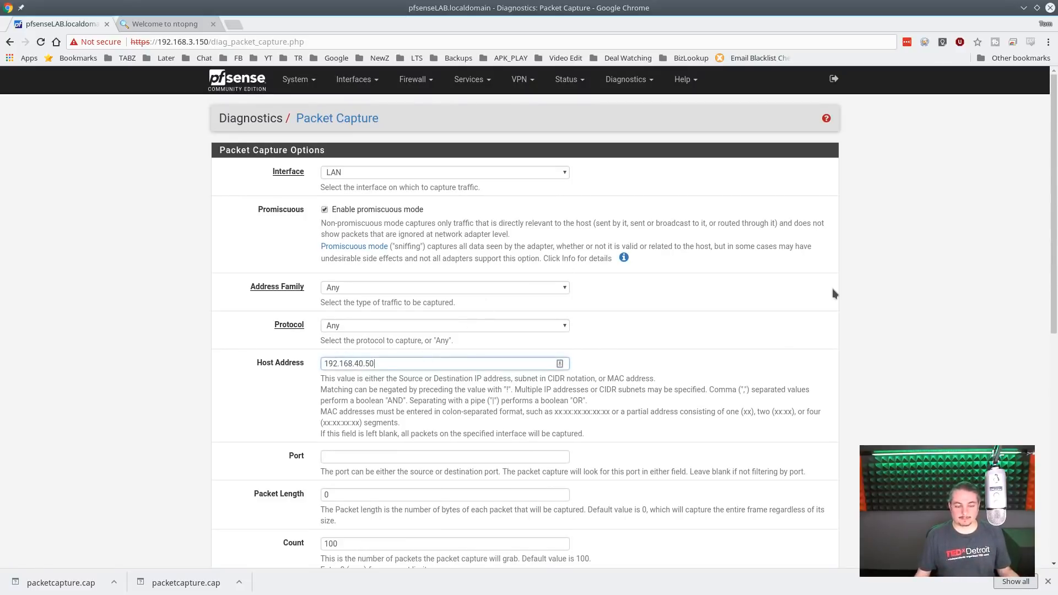
scroll(826, 300, down, 5)
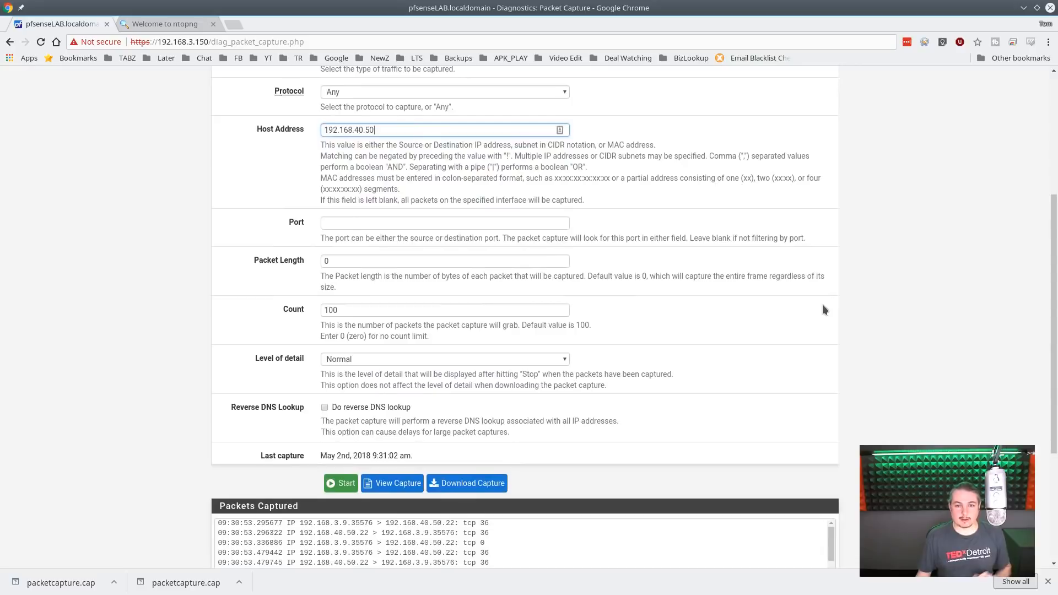
scroll(822, 304, up, 6)
key(shift+Left)
key(shift+Left)
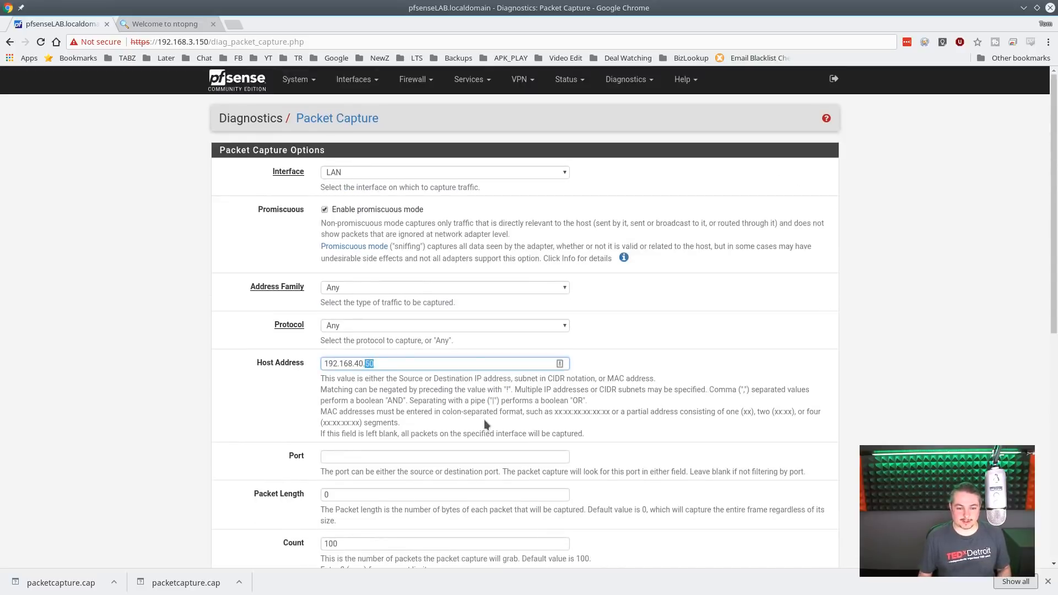
text(105)
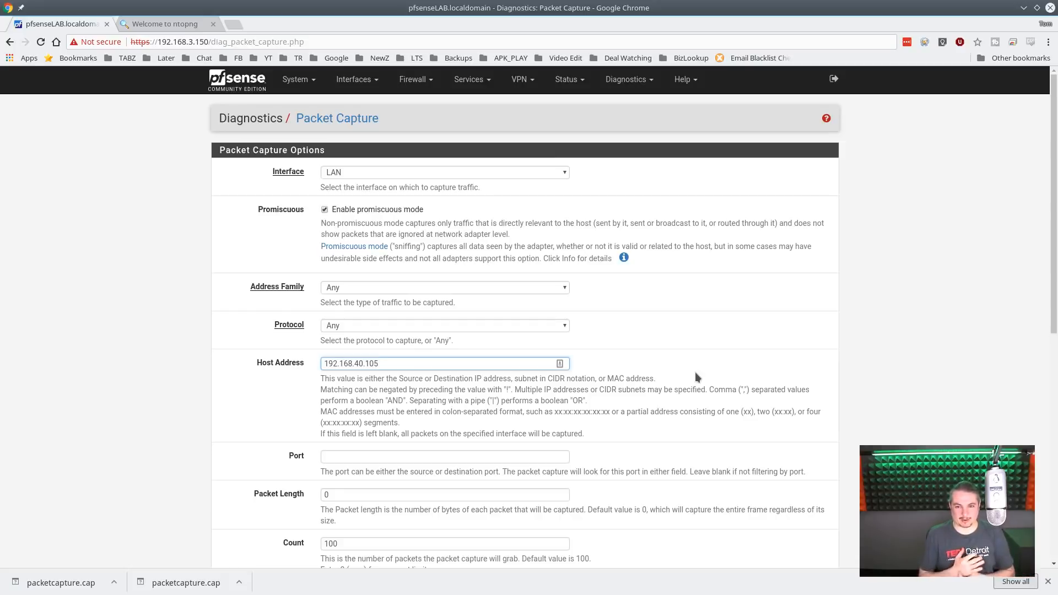
- Open the Test Port diagnostics page and examine the available Source Address choices, leaving it on Any
click(628, 80)
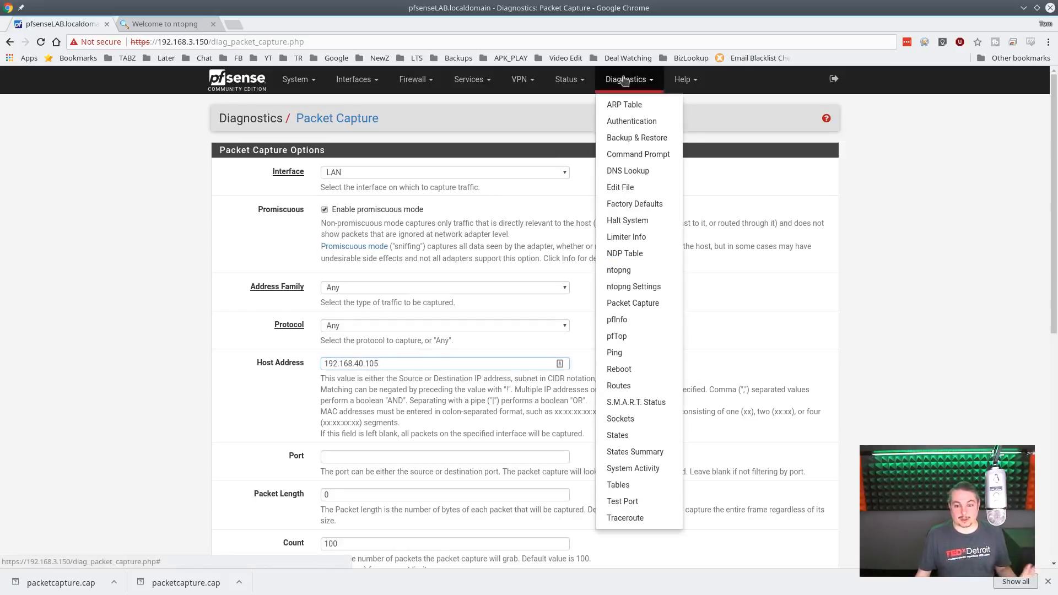
click(642, 502)
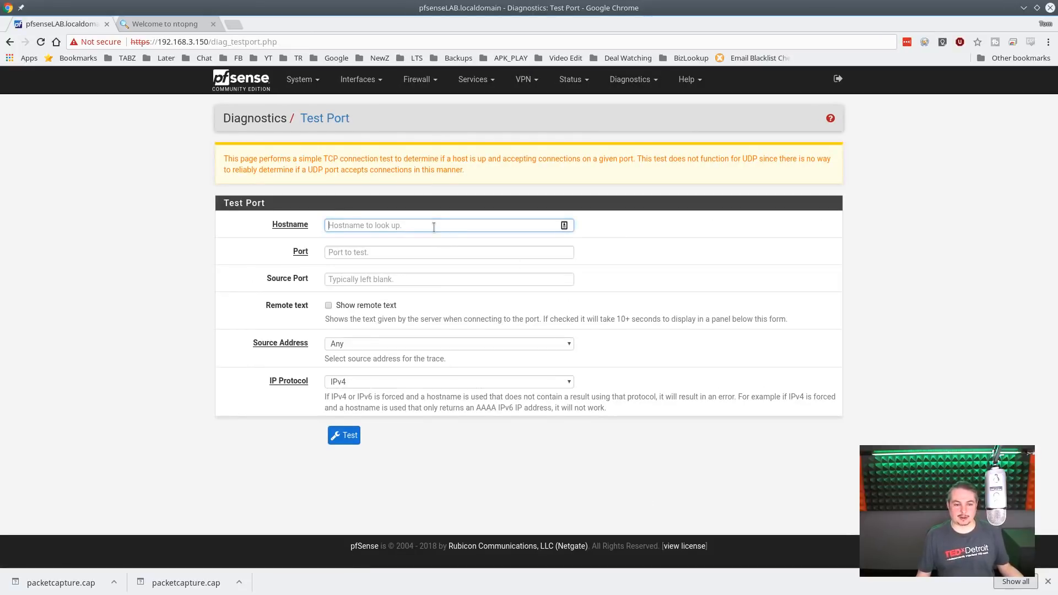
click(404, 280)
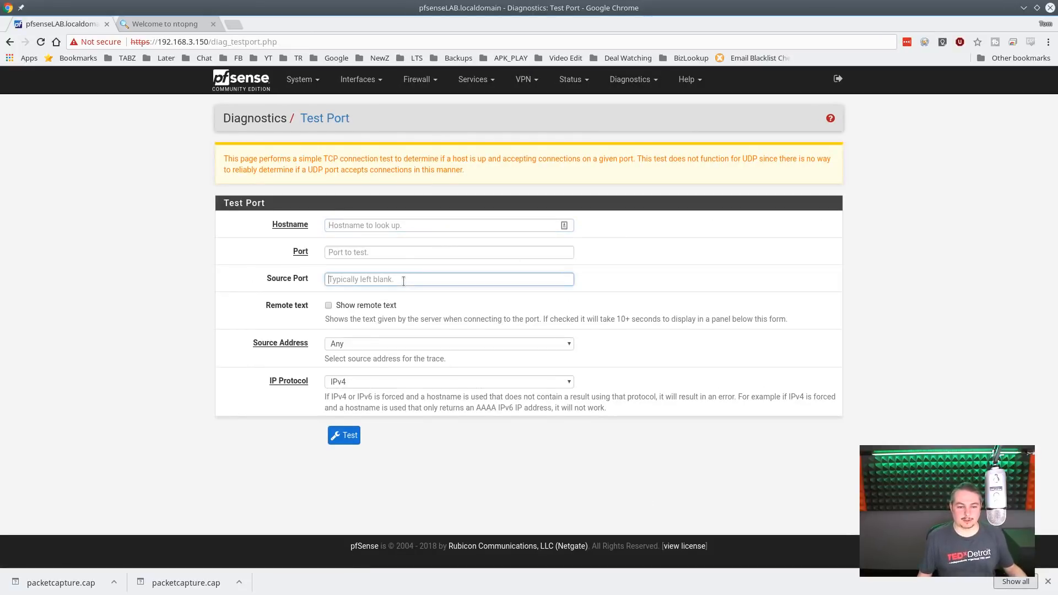
click(373, 345)
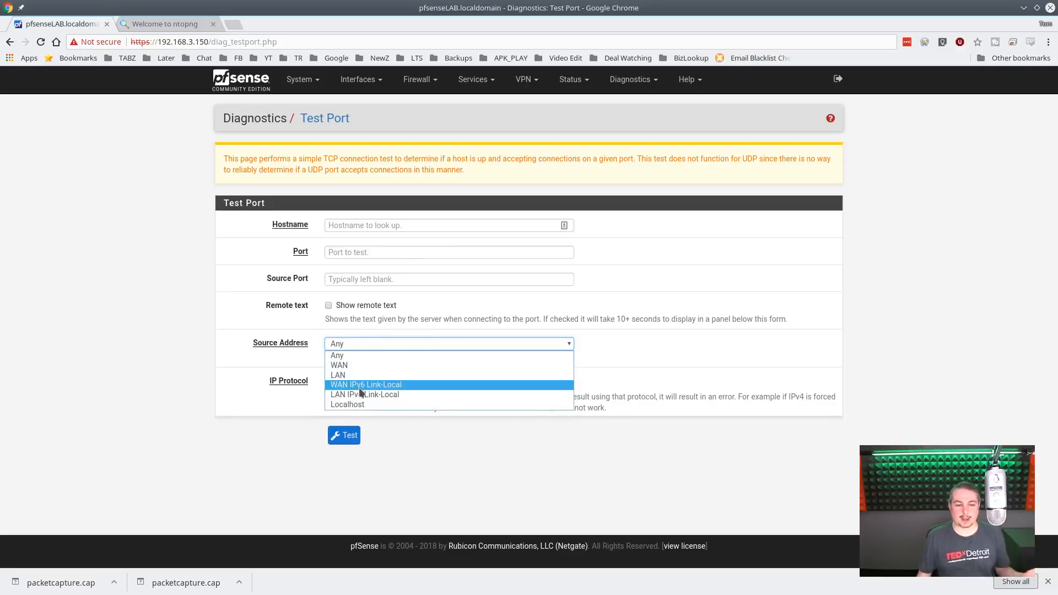
click(371, 329)
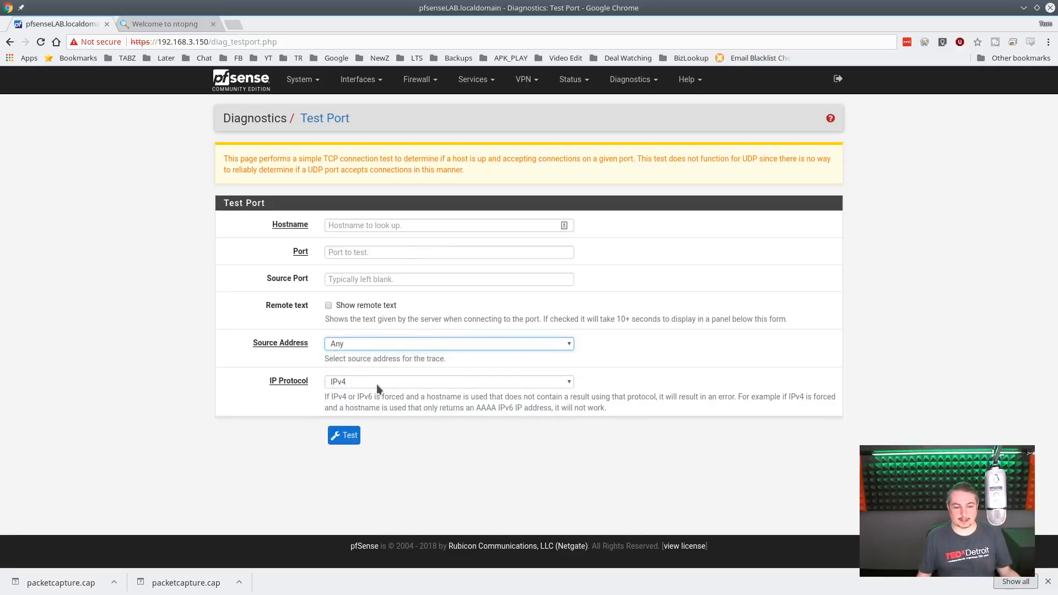
- Review the Hostname, Port and Source Port fields of the port test form without entering values
click(401, 226)
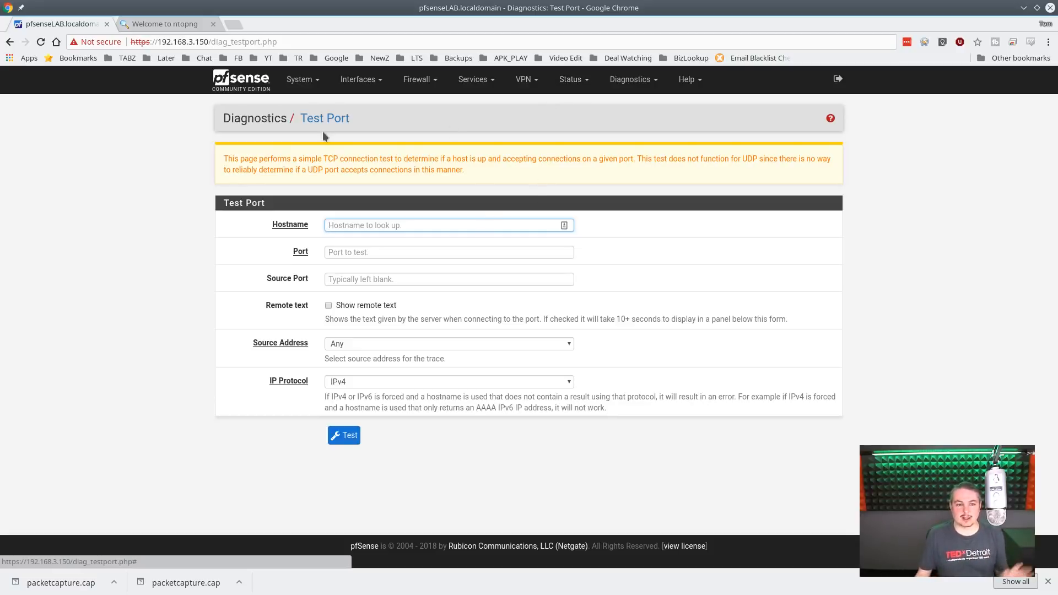
click(369, 250)
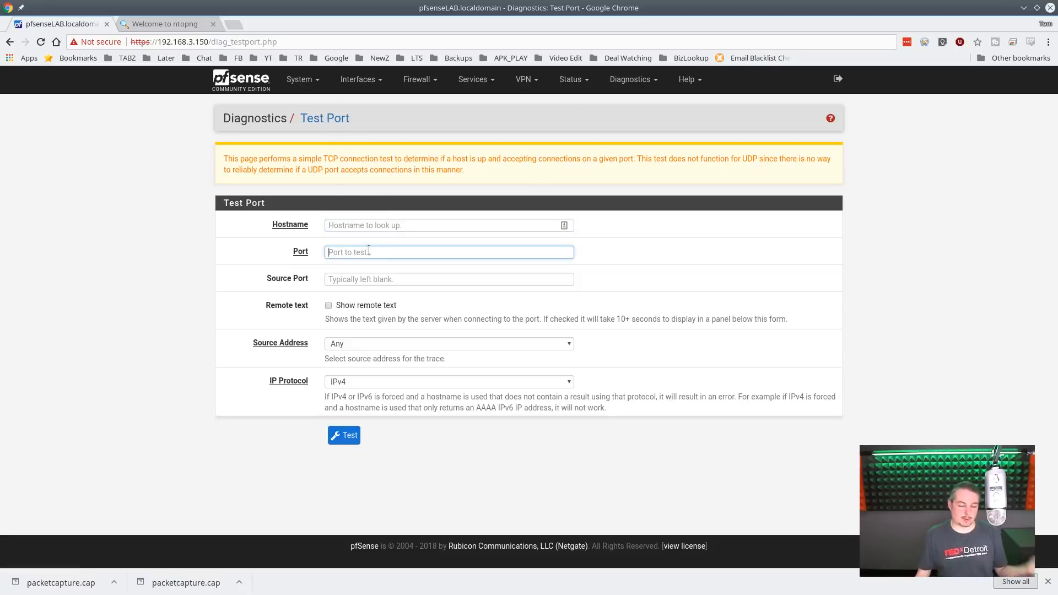
click(382, 225)
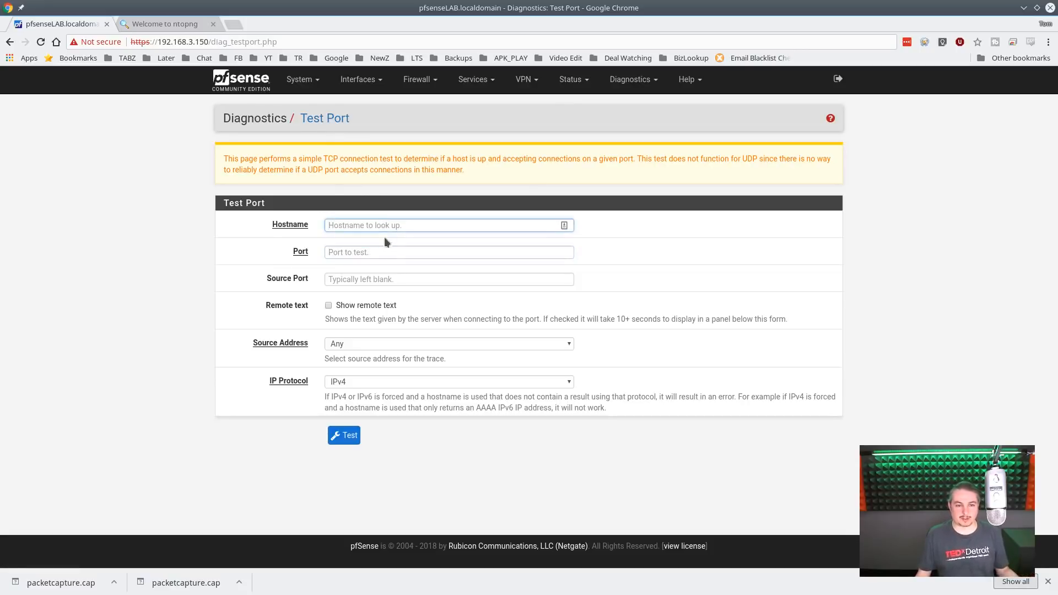
click(379, 252)
click(376, 279)
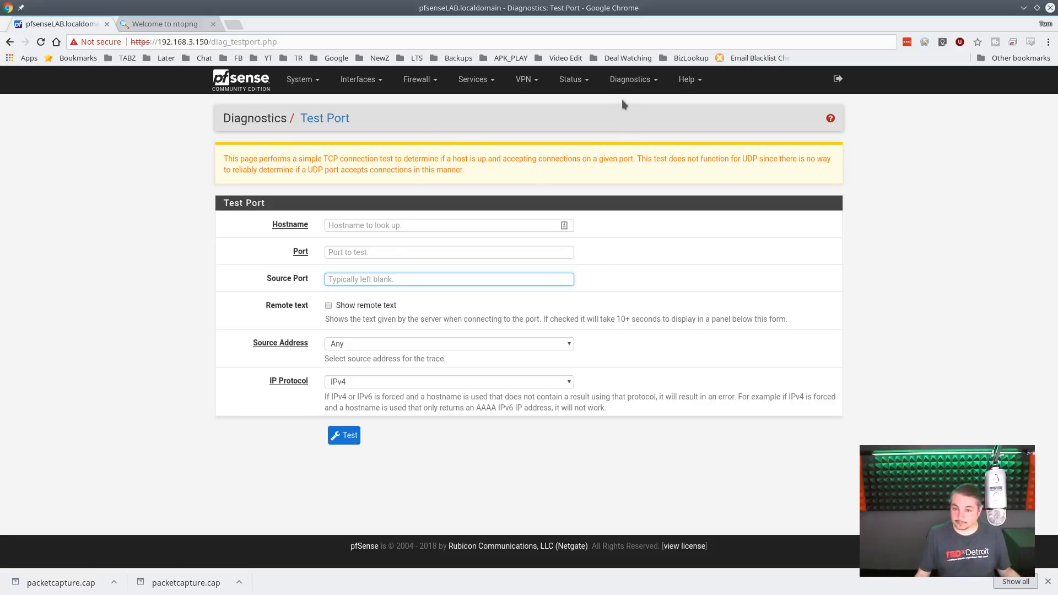
- Open the DNS Lookup diagnostics page and look up the hostname lawrencesystems.com
click(629, 79)
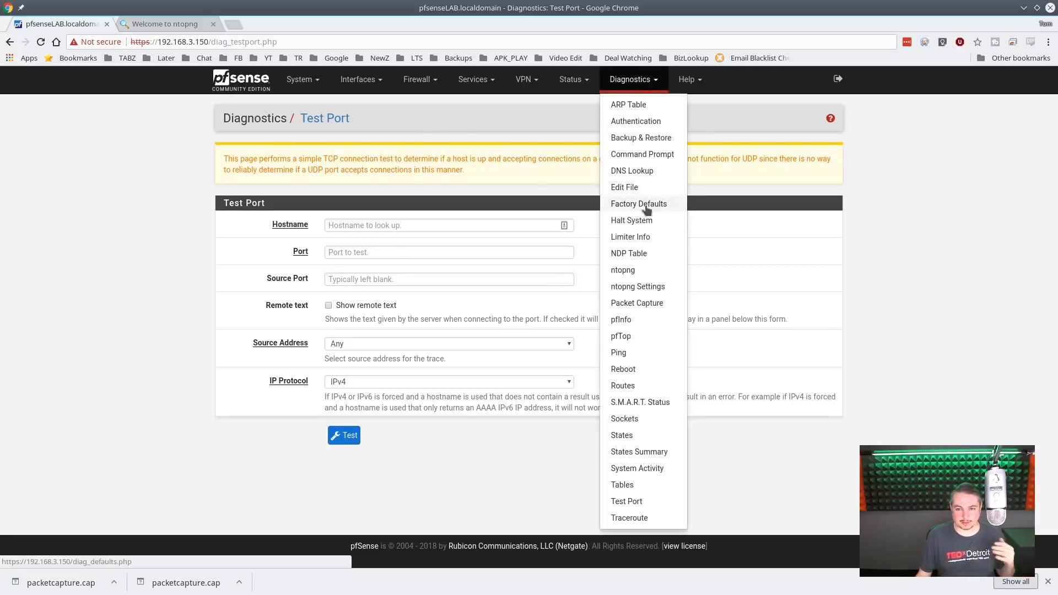
click(660, 172)
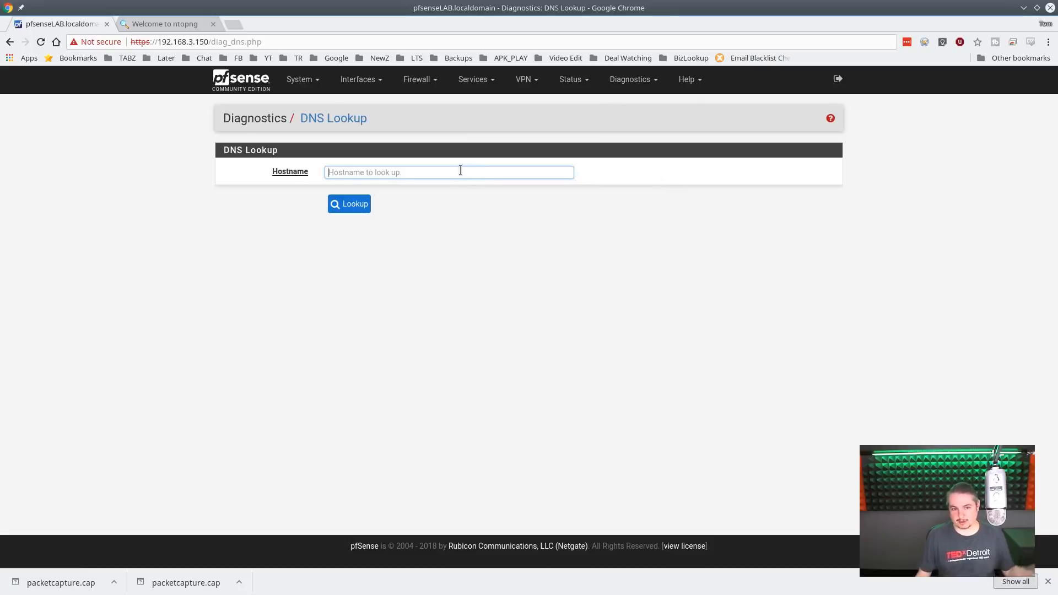
text(lawrencesystems.com)
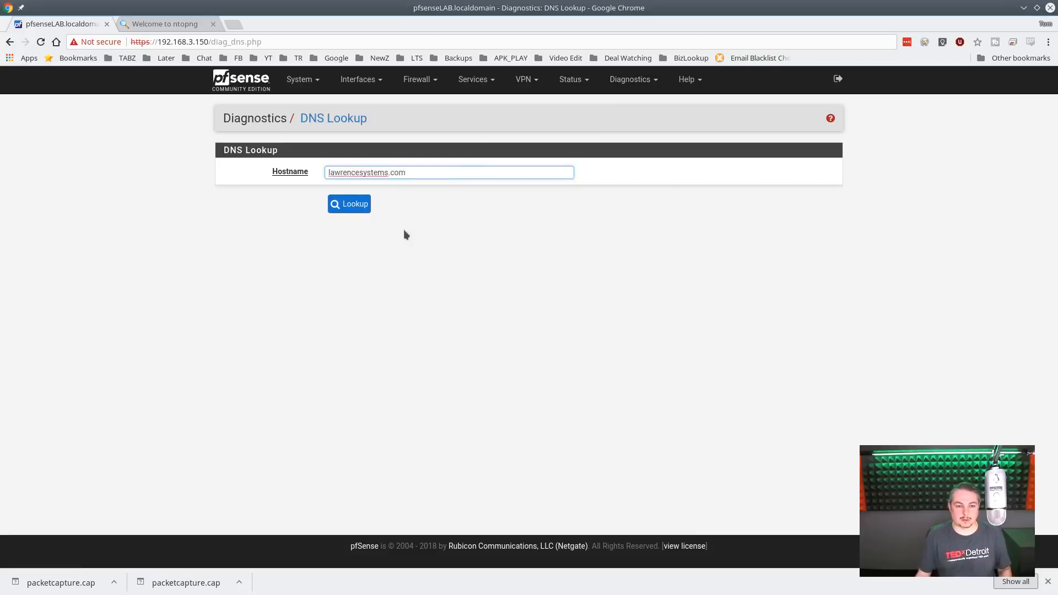
click(349, 204)
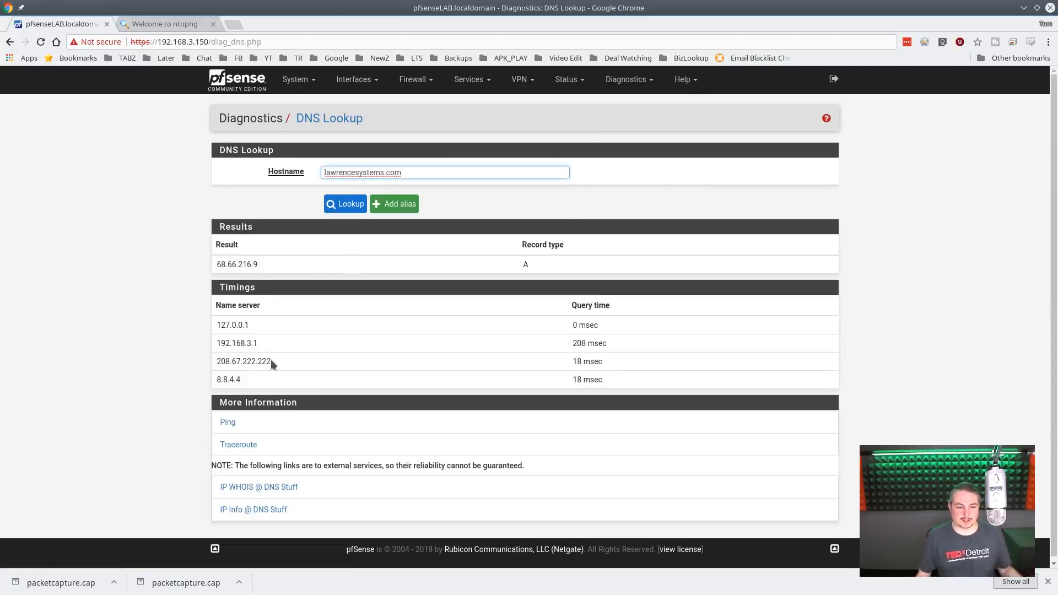
- Highlight the 192.168.3.1 name server in the lookup timings and bring up the list of diagnostic tools
scroll(270, 360, down, 1)
drag(217, 339, 308, 347)
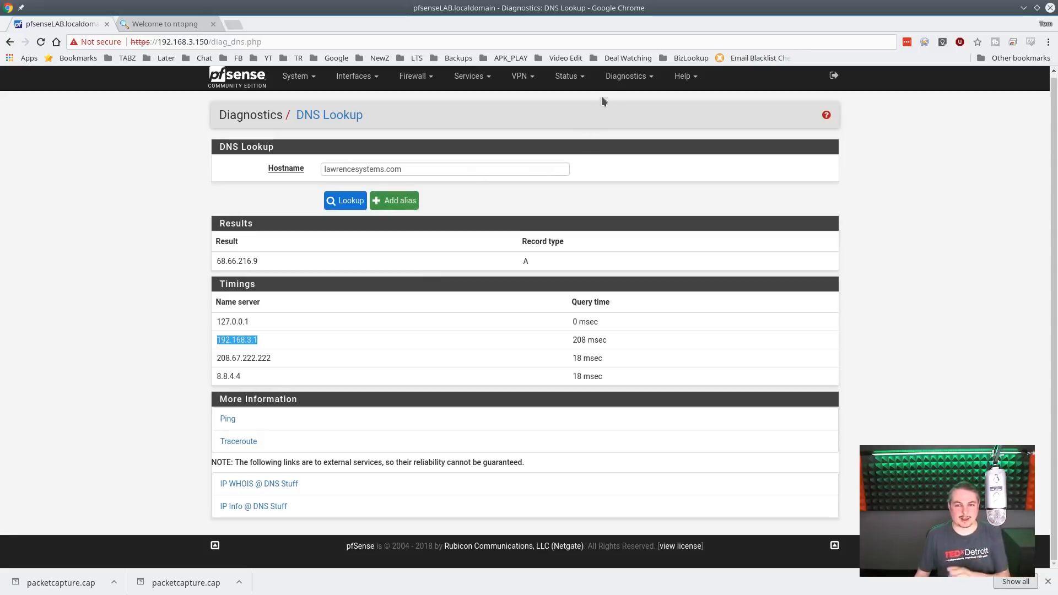
click(611, 80)
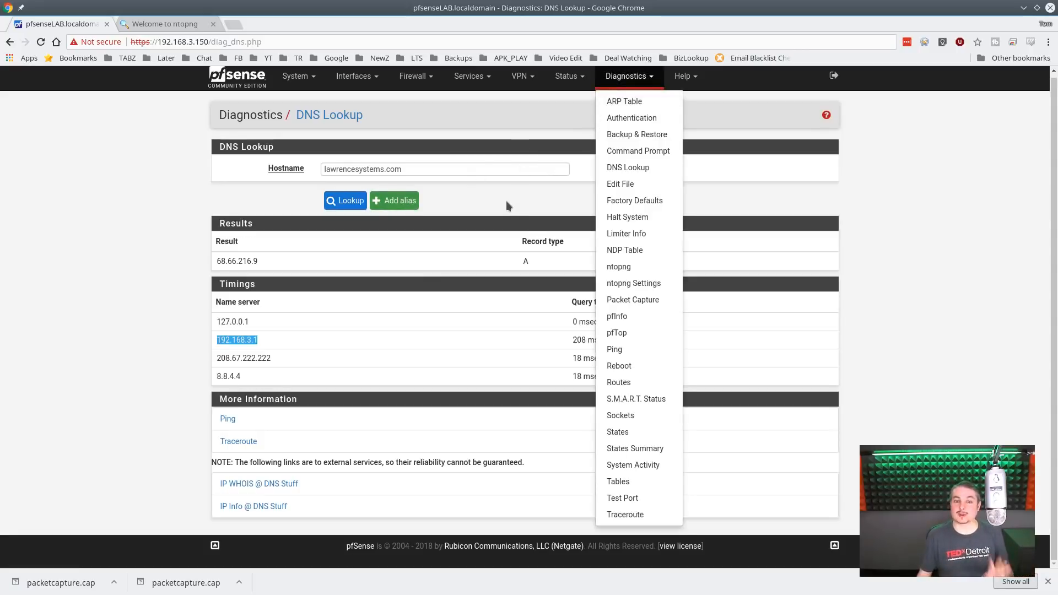
- Open the Sockets diagnostics page and look over the lists of available diagnostics and status tools
click(503, 169)
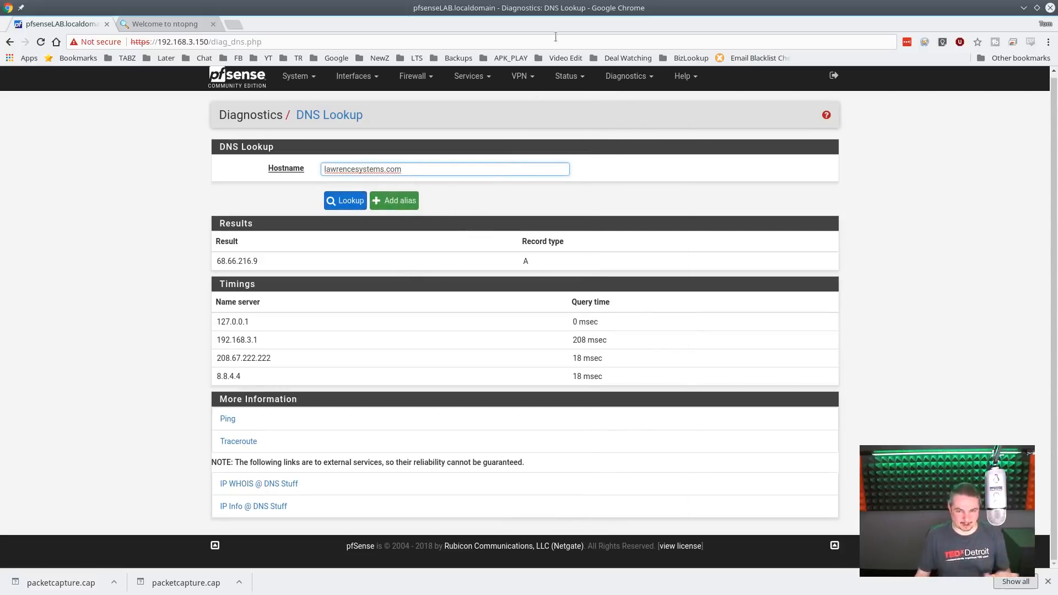
click(626, 76)
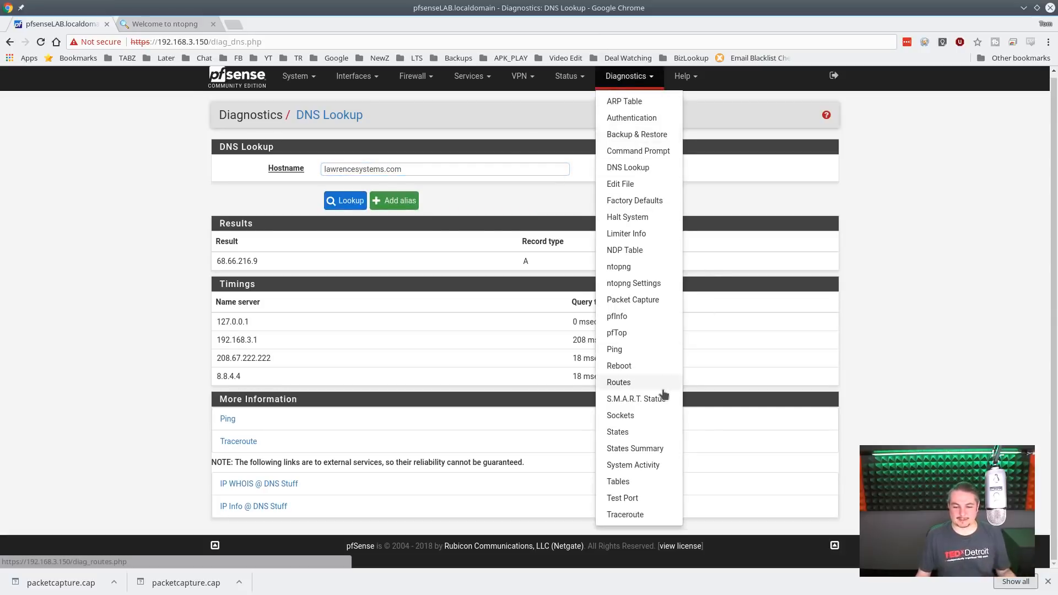
click(655, 418)
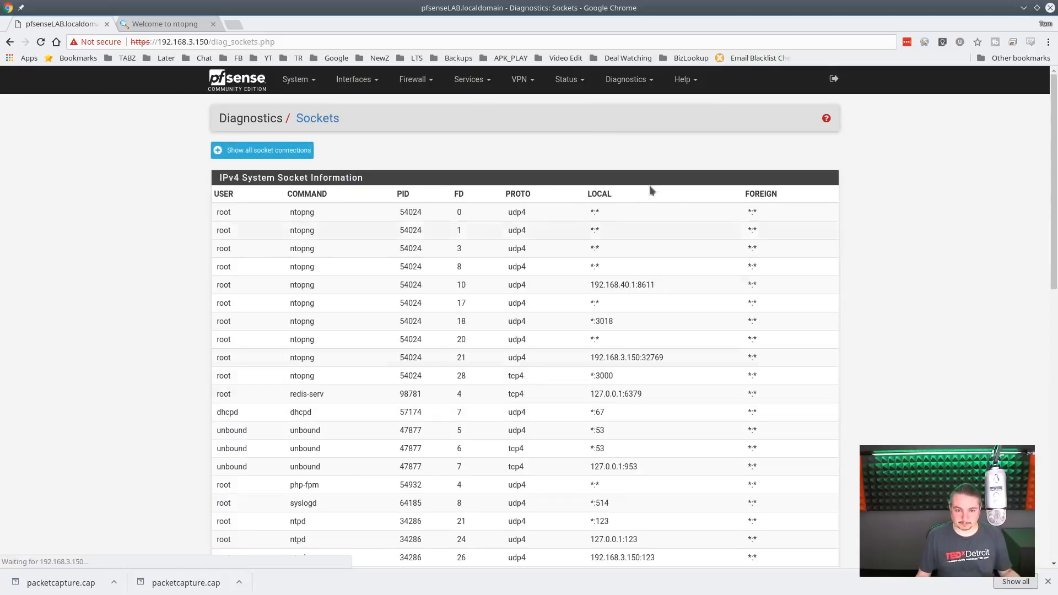
click(649, 82)
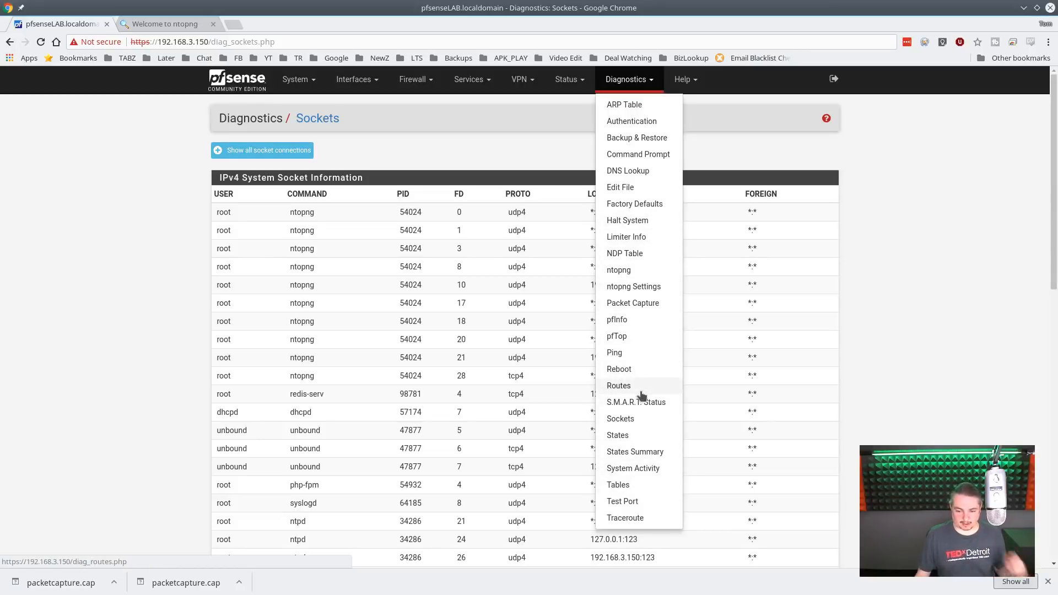
click(567, 80)
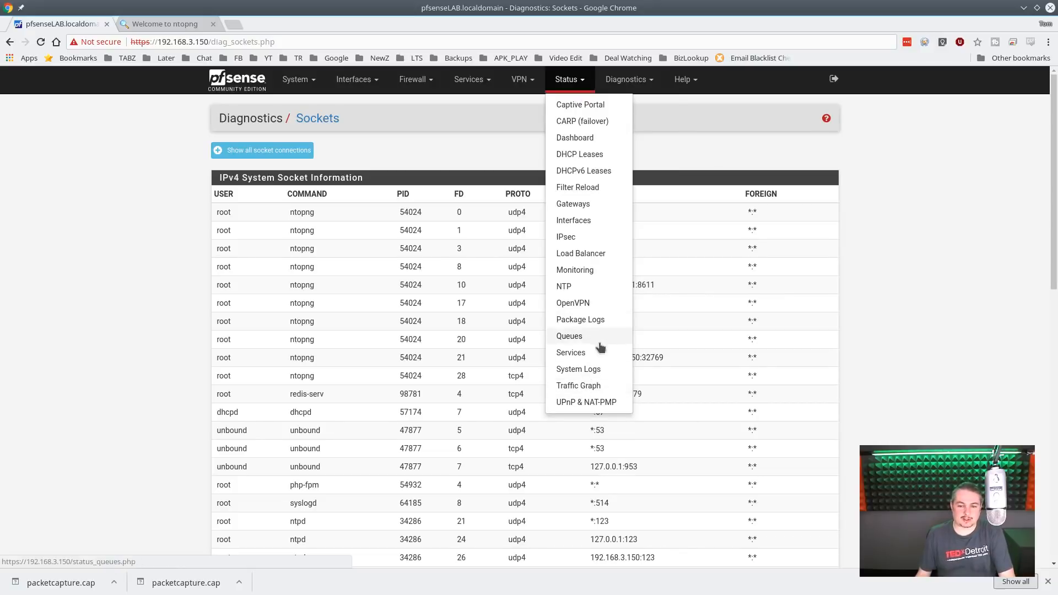
click(662, 124)
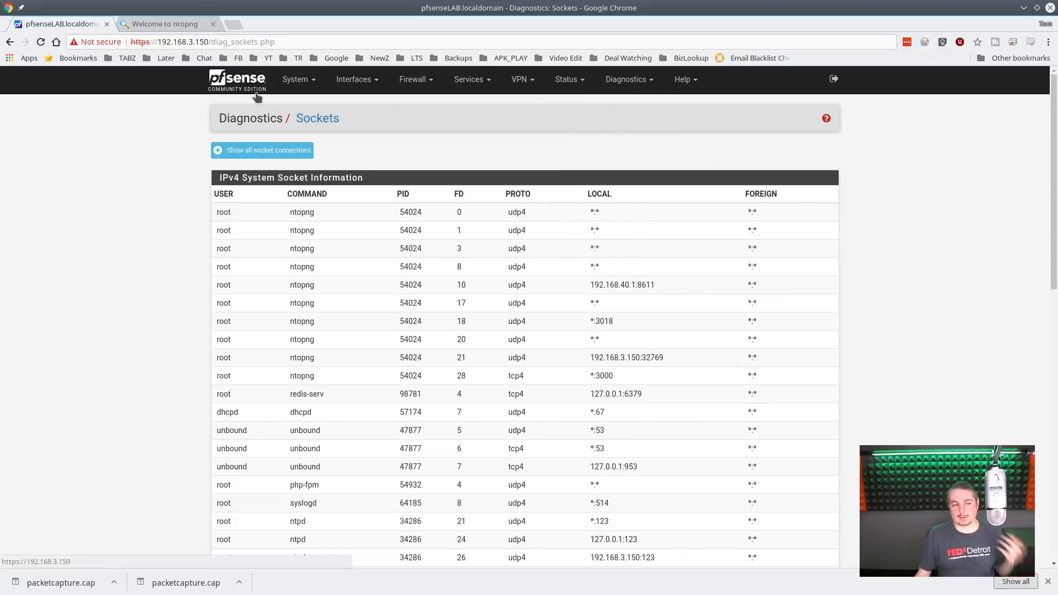
- Switch to ntopng and review the talkers, geographic map and traffic overview of host 192.168.40.105
click(156, 26)
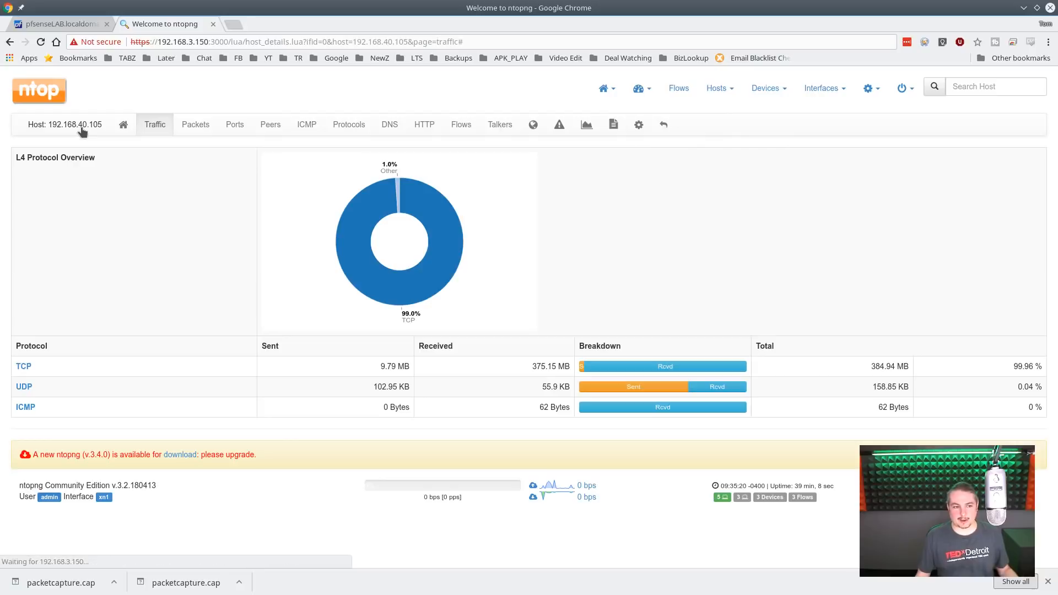
click(154, 126)
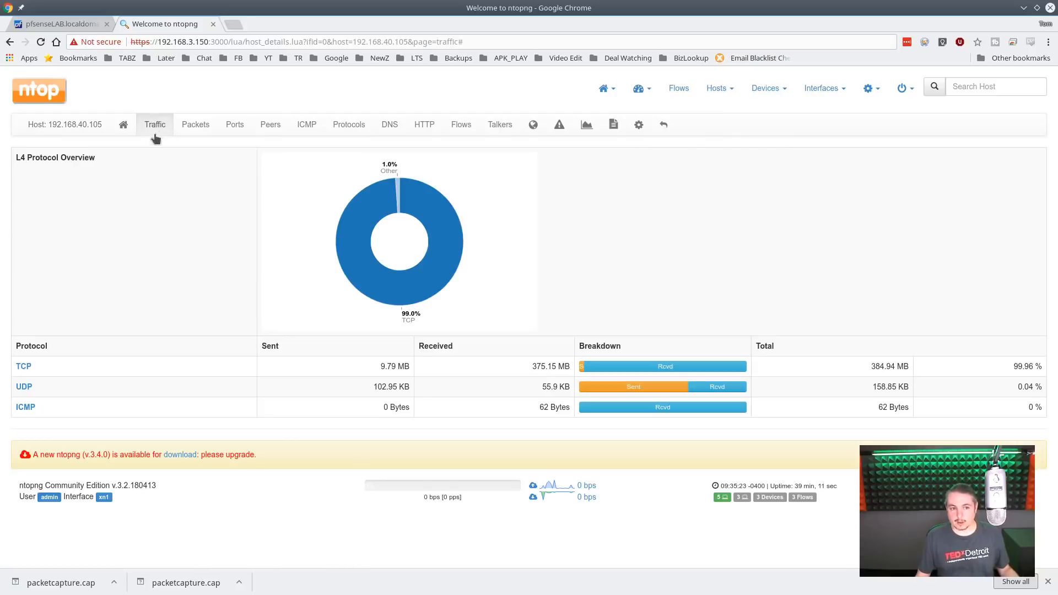
click(509, 123)
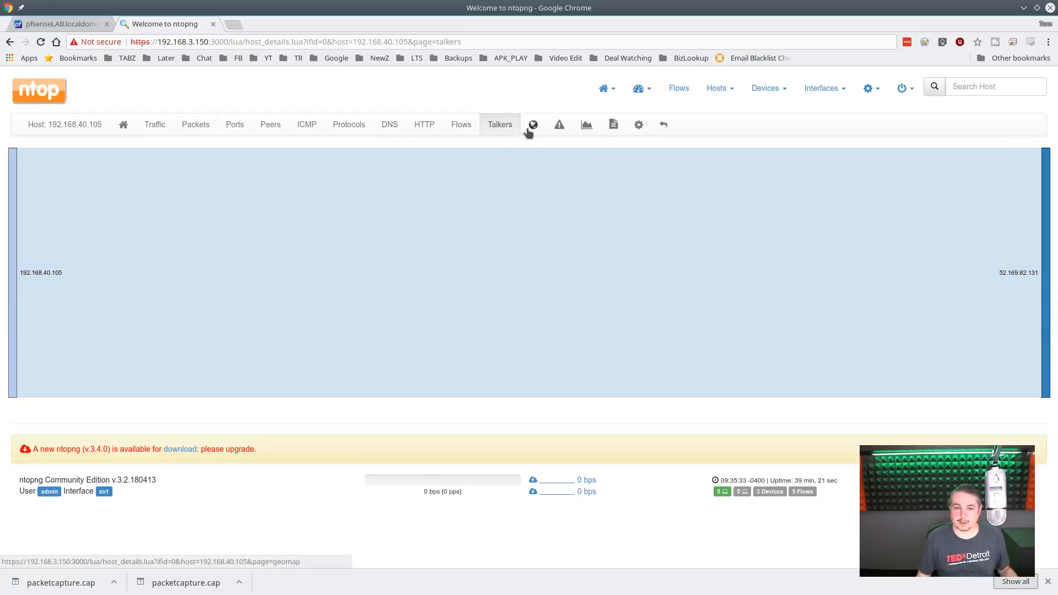
click(533, 126)
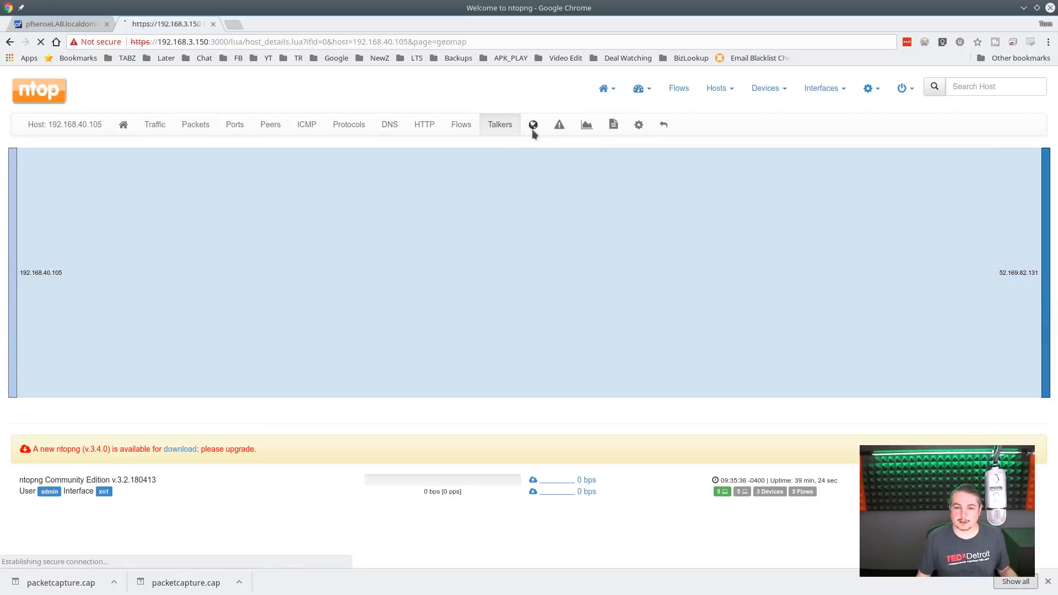
mouse_move(149, 303)
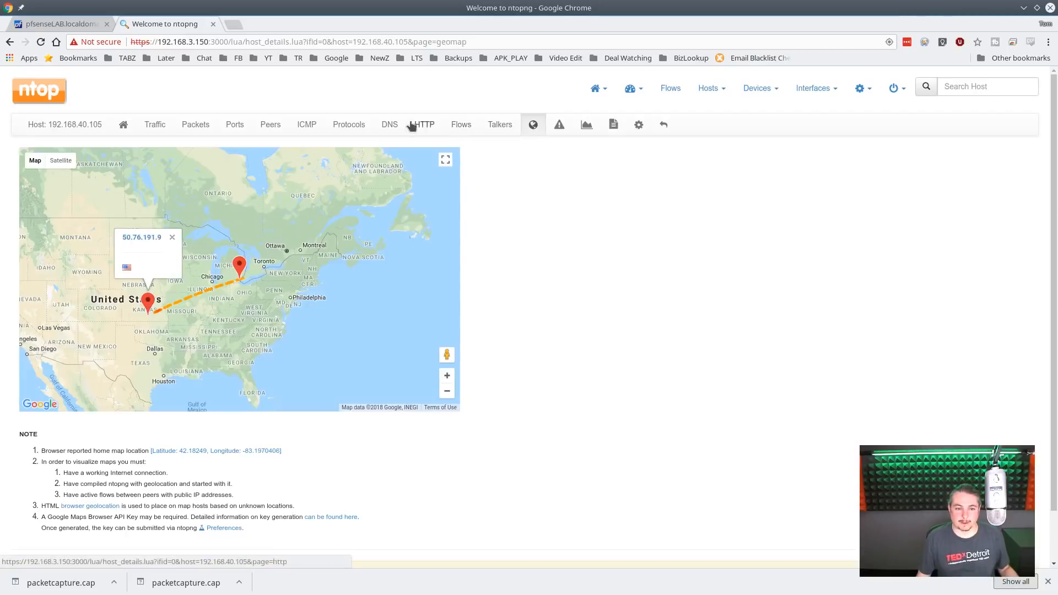
click(156, 127)
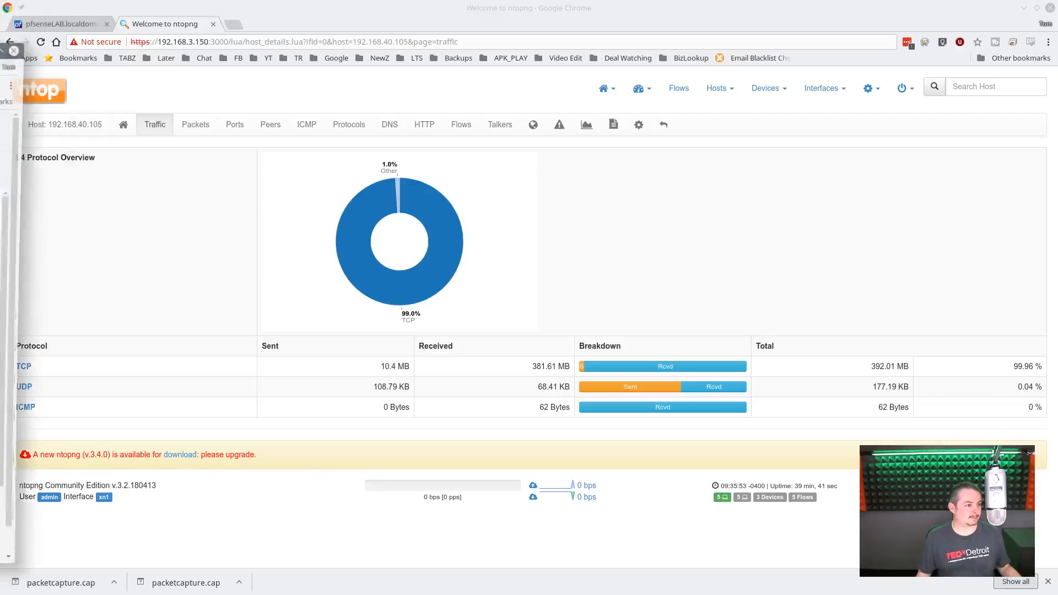
- Move the Xen Orchestra console into the main browser window and restart Windows in the Windows 10 Base Install virtual machine
drag(0, 51, 347, 55)
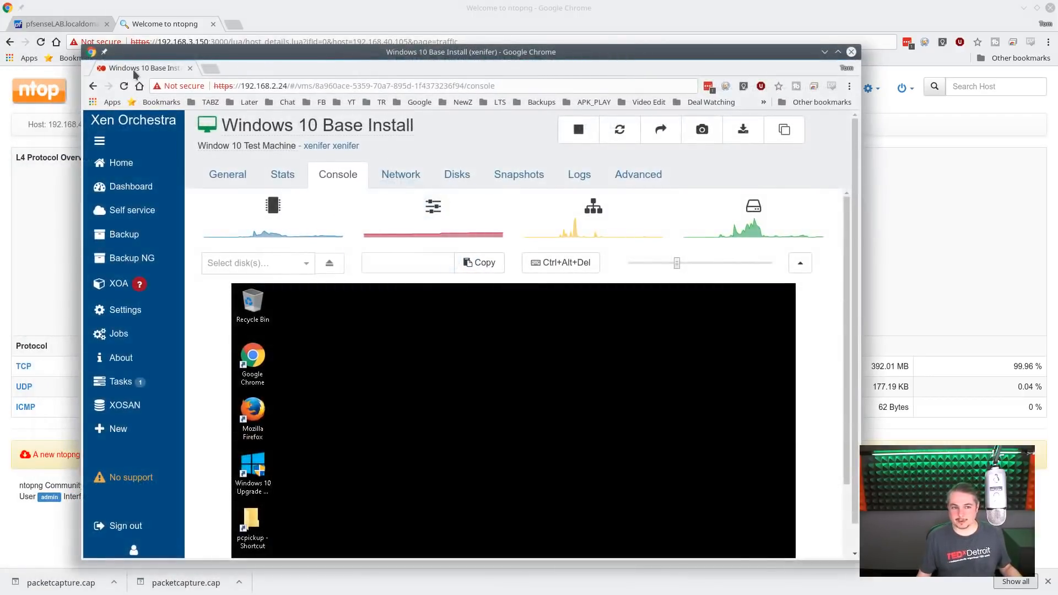
drag(134, 74, 270, 24)
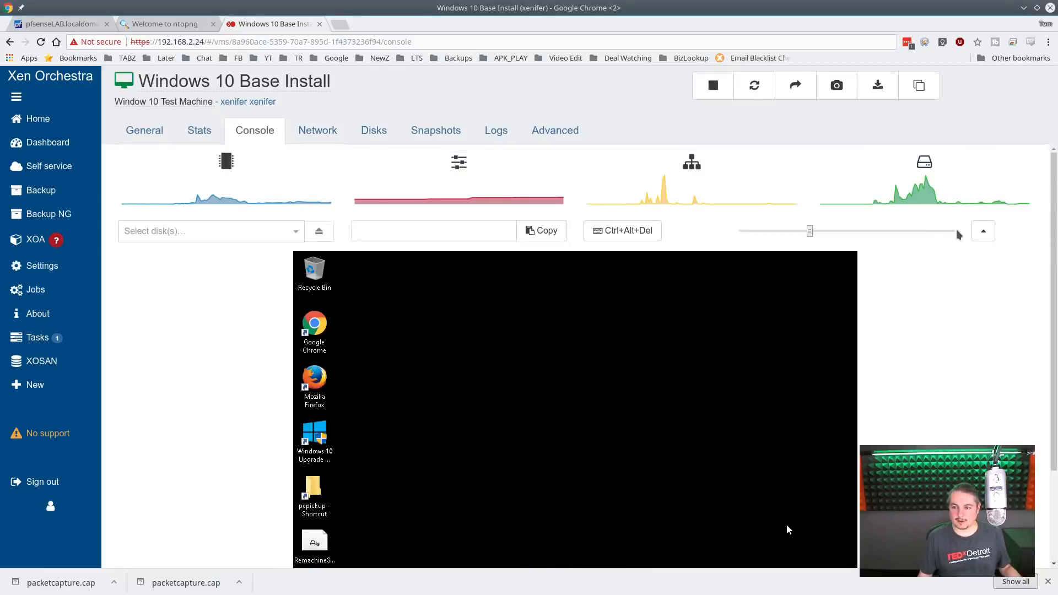
scroll(964, 234, down, 3)
click(311, 518)
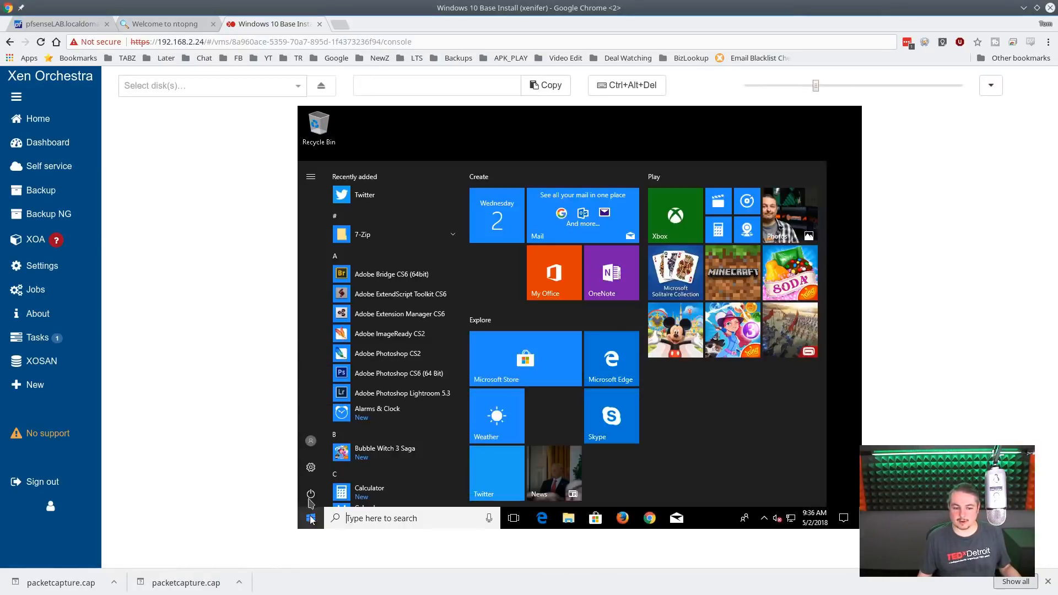
click(311, 493)
click(343, 464)
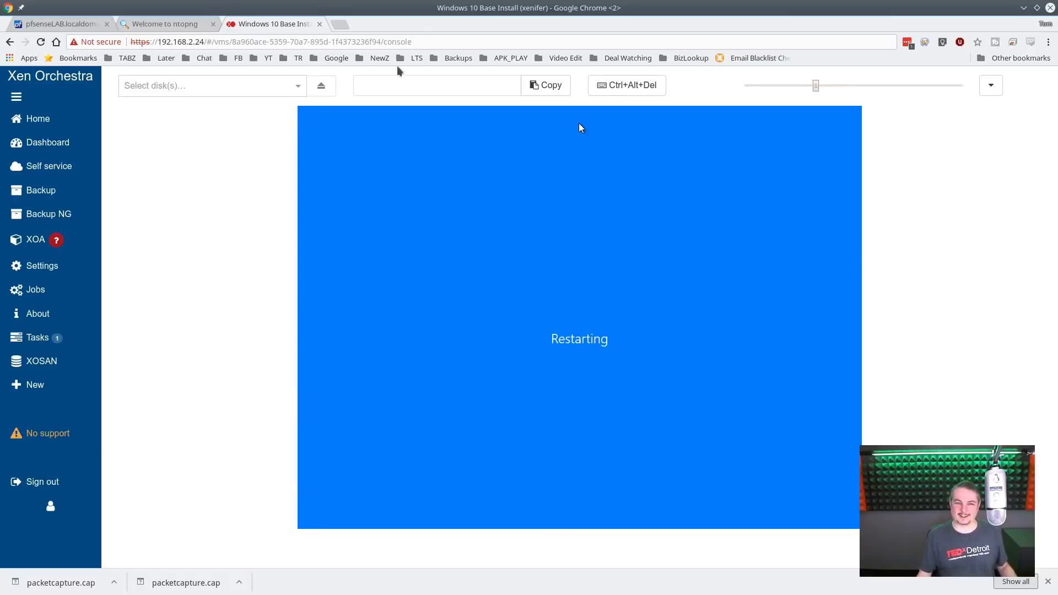
- Show the virtual machine's header and resource graphs and watch them alongside the console while Windows boots
click(991, 85)
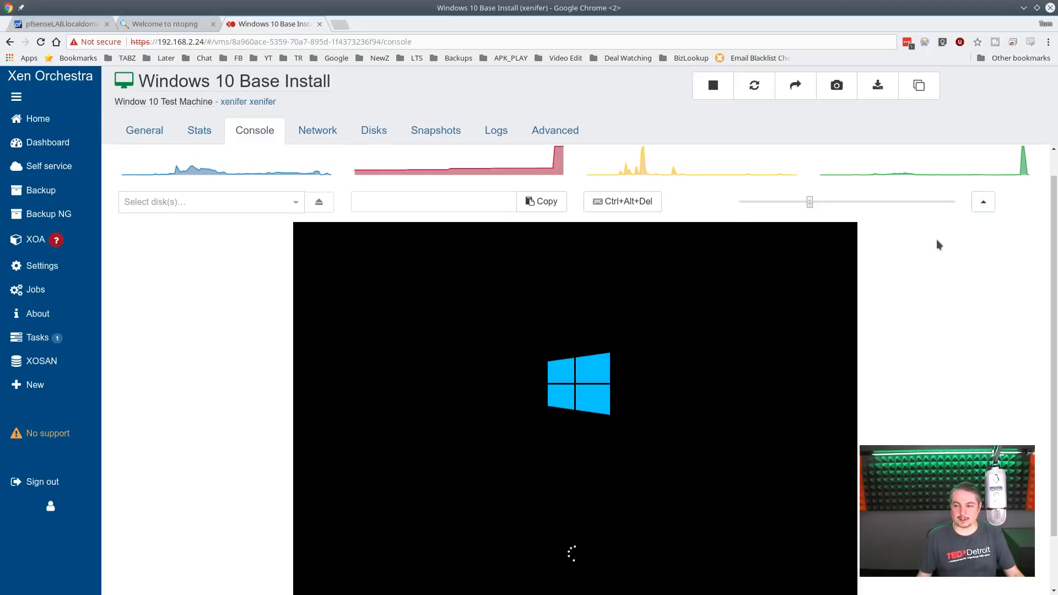
scroll(667, 183, up, 1)
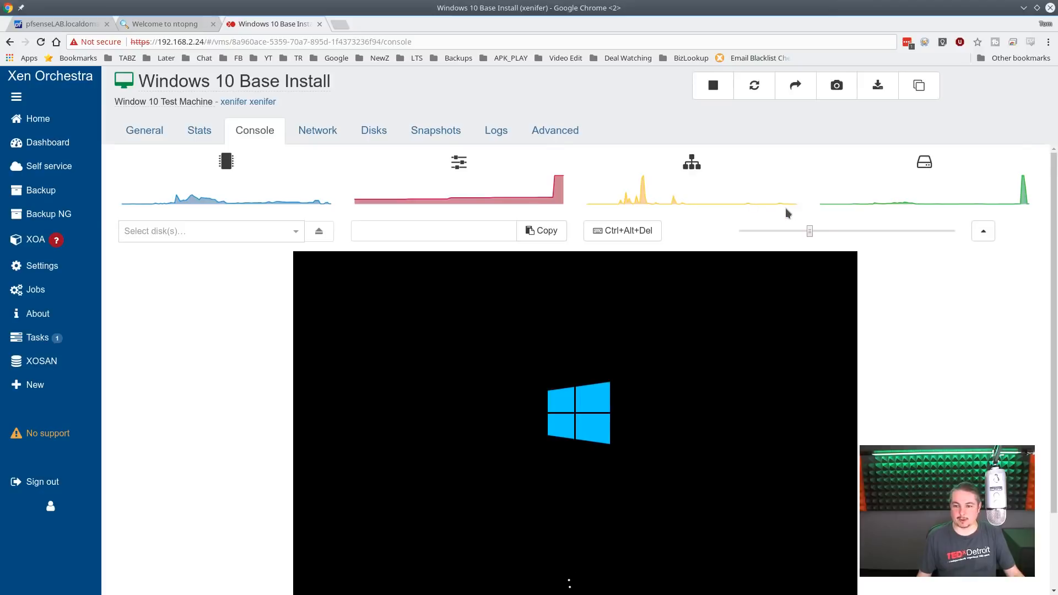
drag(1050, 274, 1048, 308)
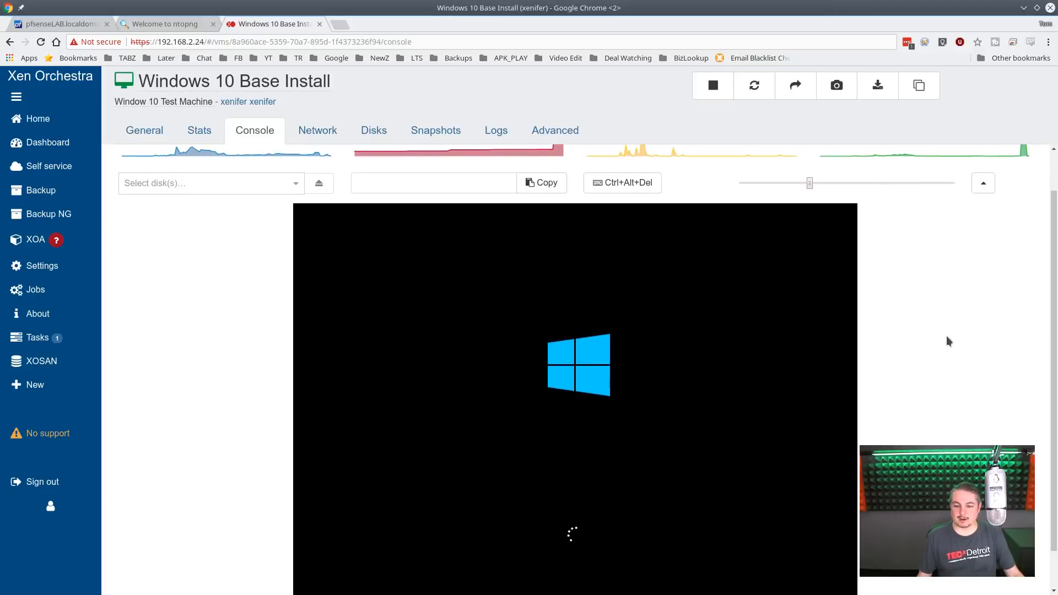
scroll(944, 328, up, 2)
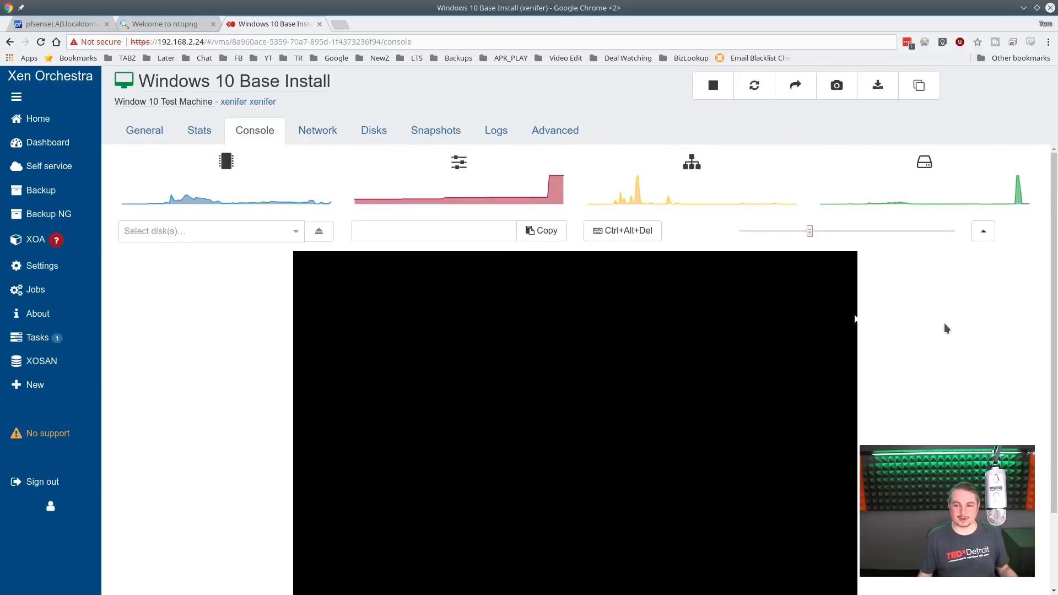
scroll(946, 329, down, 1)
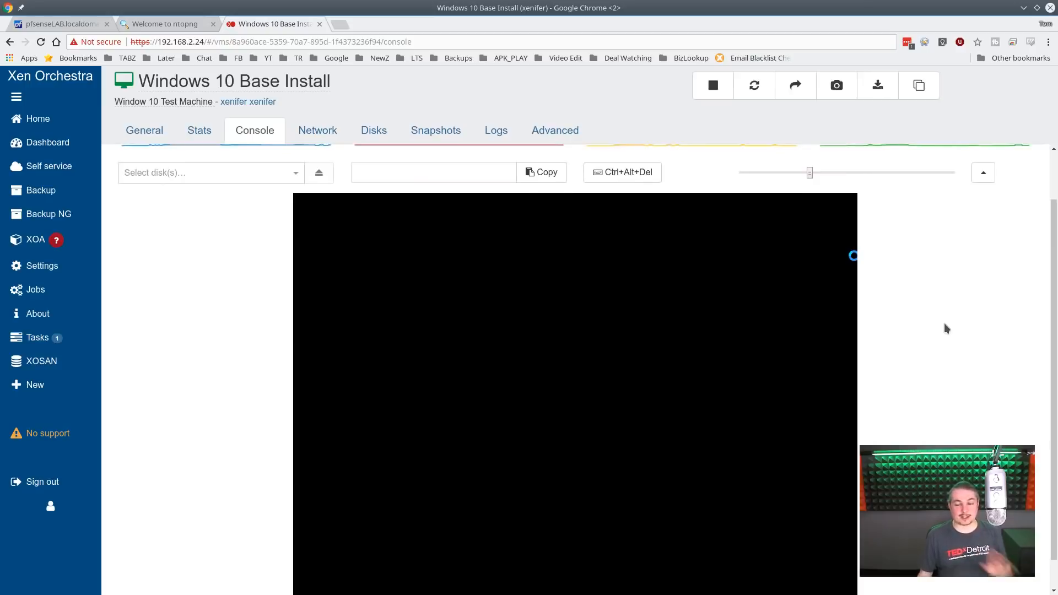
scroll(921, 336, up, 1)
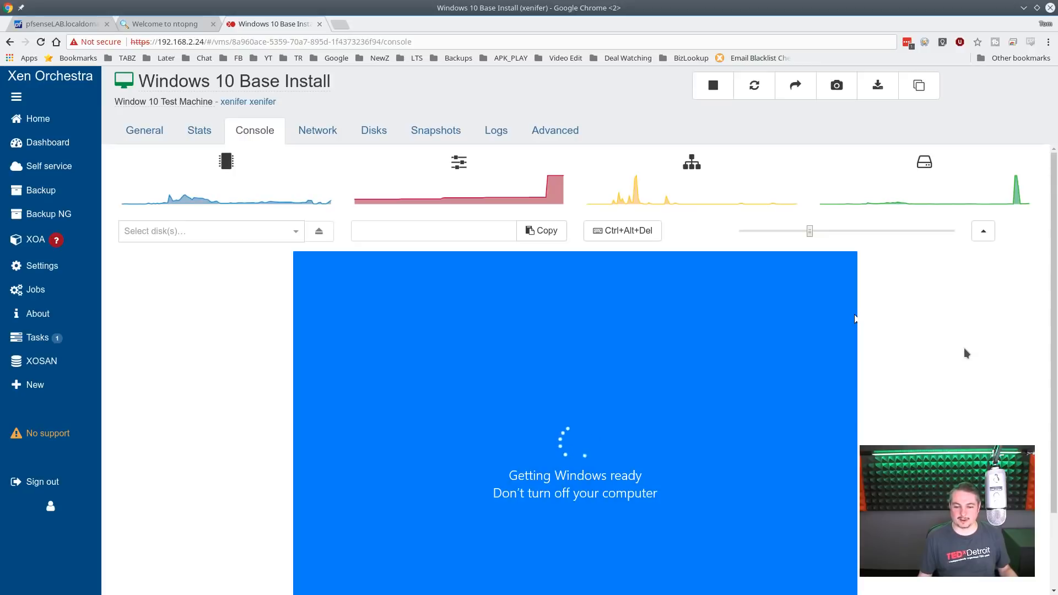
scroll(963, 355, down, 1)
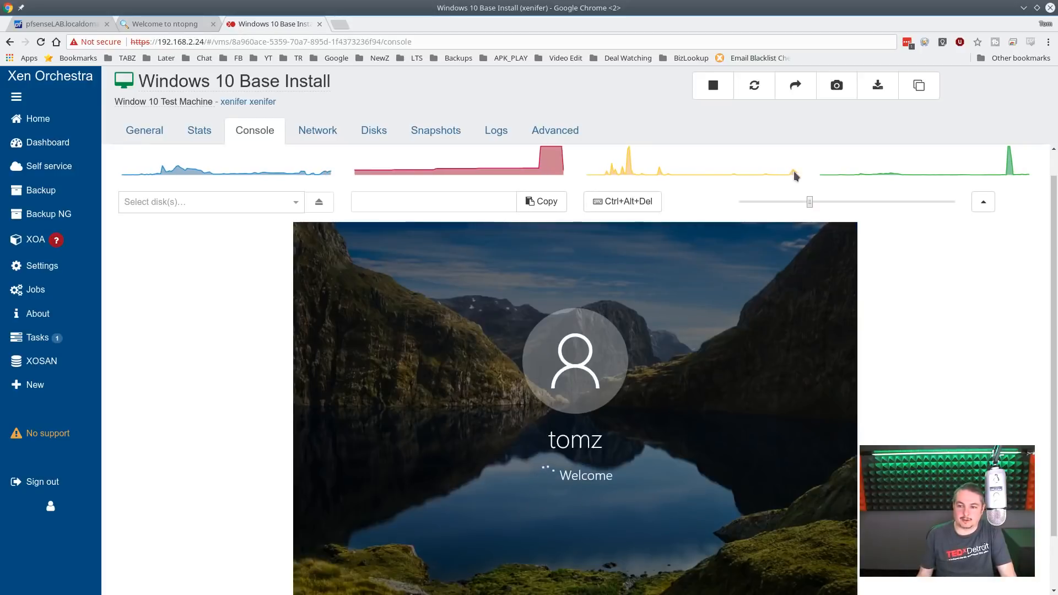
- Return to ntopng and examine host 192.168.40.105's active flows, talkers and geographic map, including the US west coast
click(164, 24)
click(459, 128)
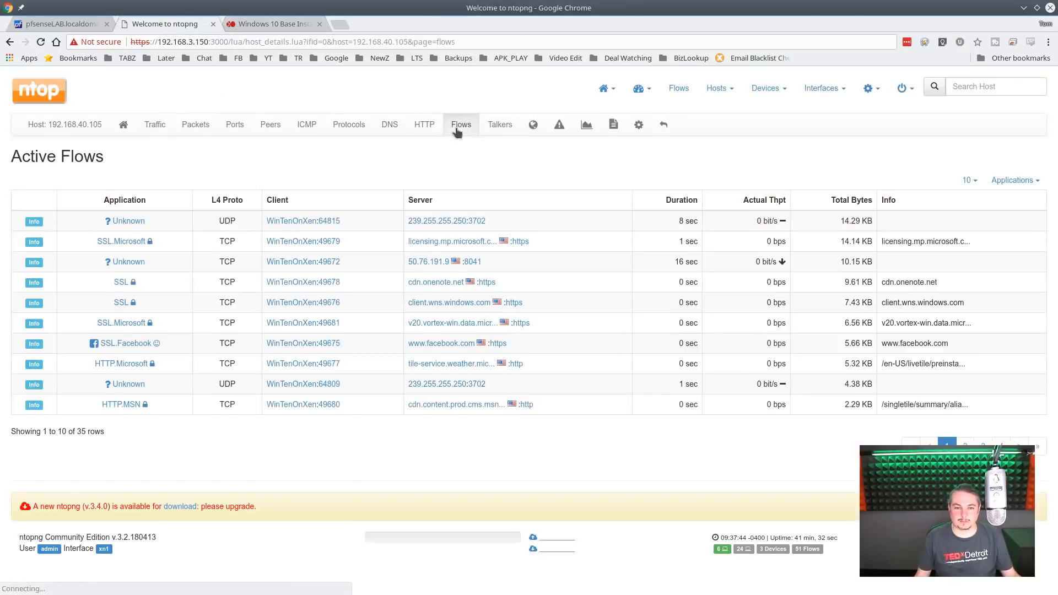
click(457, 131)
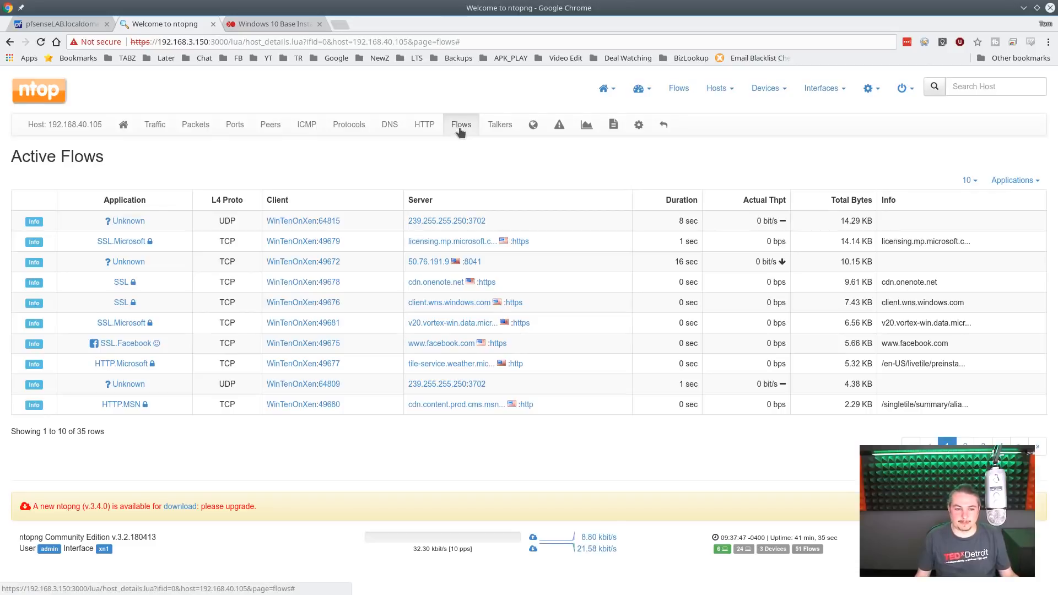
click(494, 129)
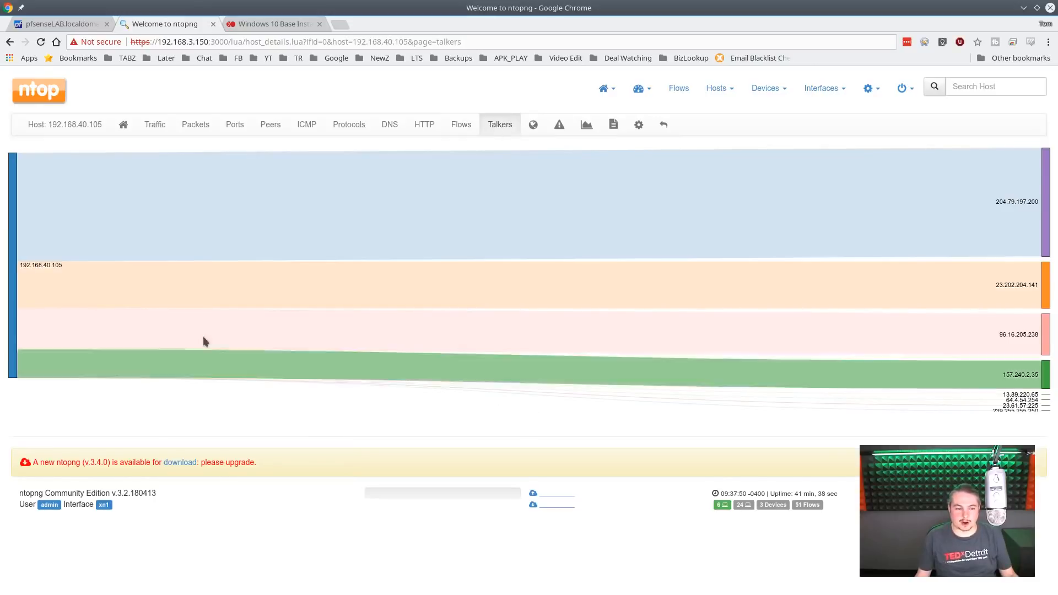
click(533, 125)
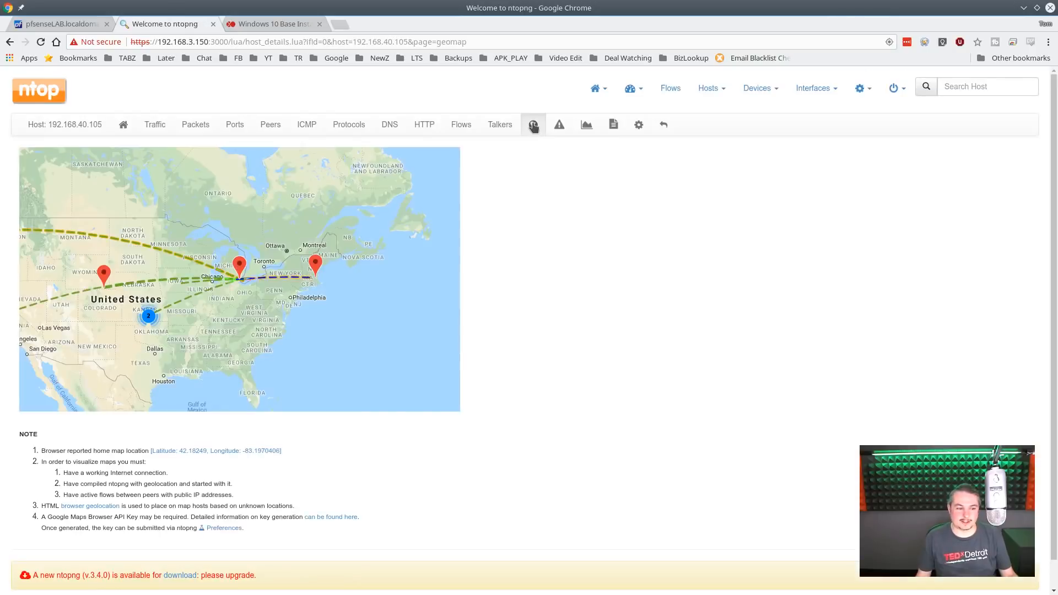
drag(236, 324, 328, 345)
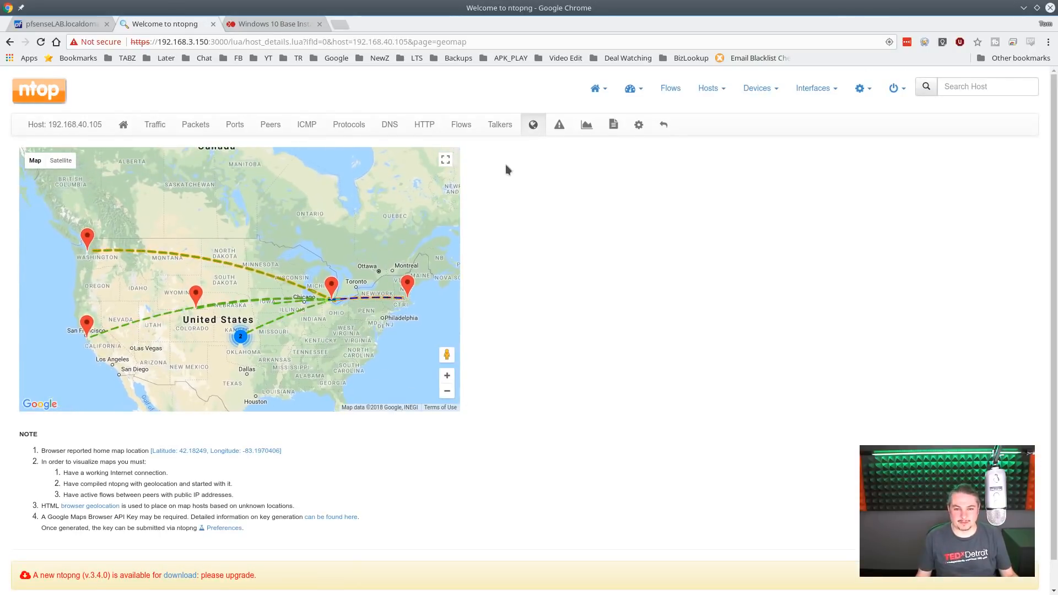
- Recheck the host's active flows and talkers and return to its geographic map
click(469, 130)
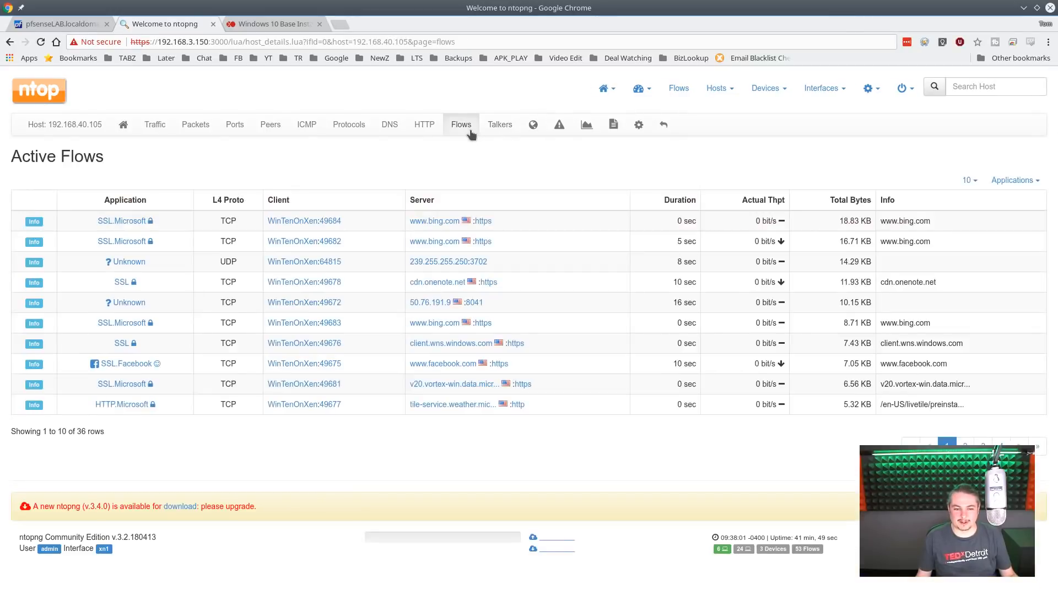
click(503, 128)
click(533, 126)
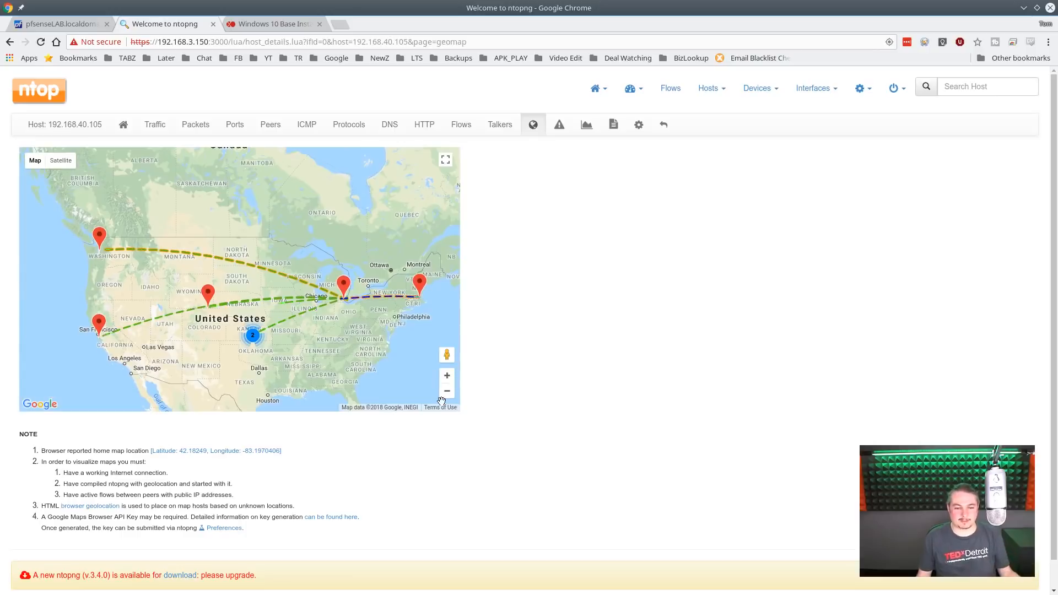
- Inspect the map markers in Wyoming, Washington, the San Francisco area and Michigan to identify their hosts
click(208, 292)
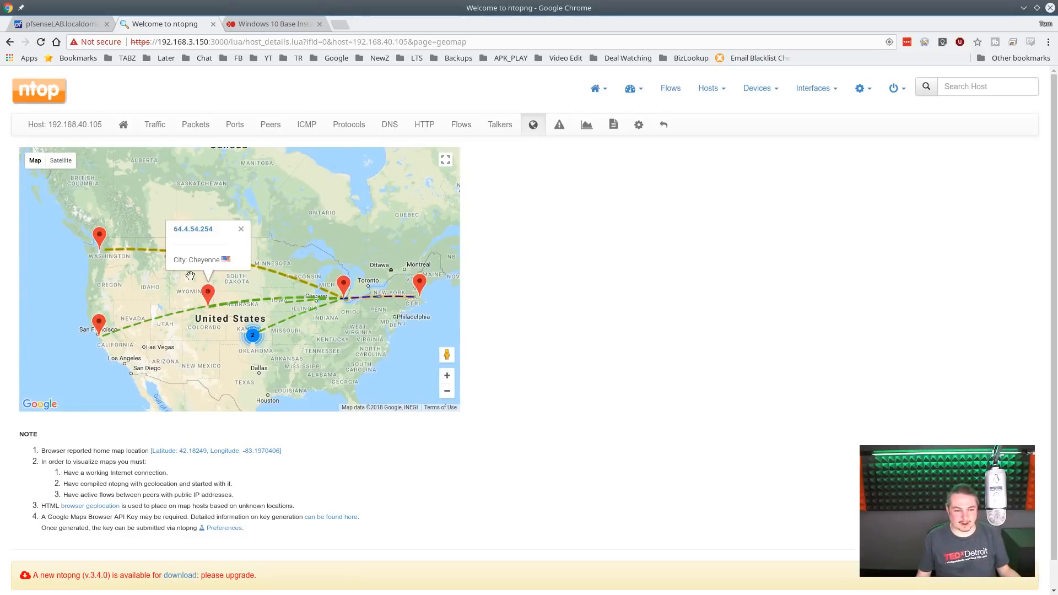
click(99, 237)
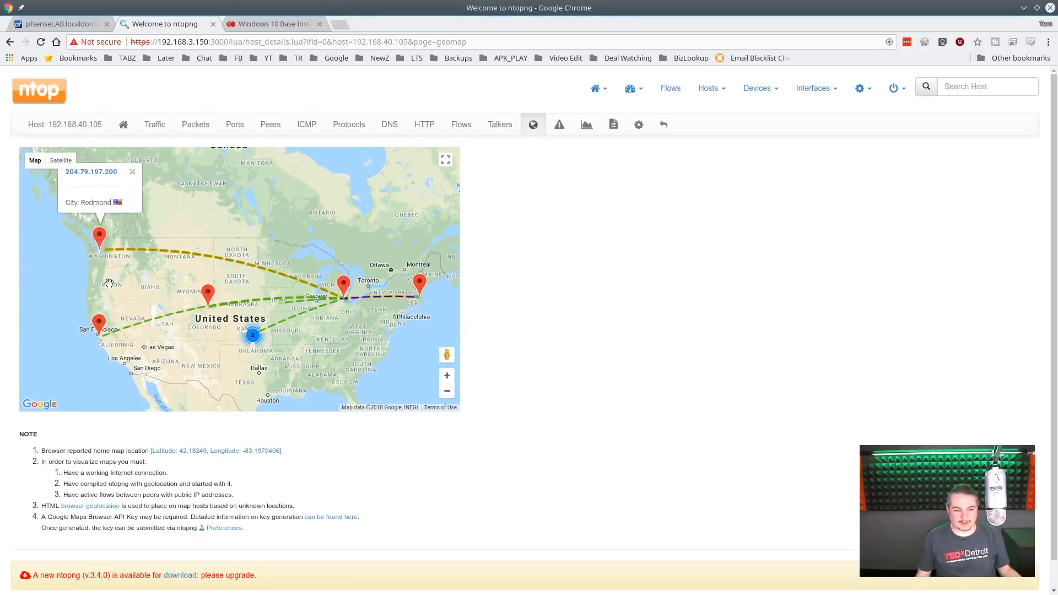
click(99, 323)
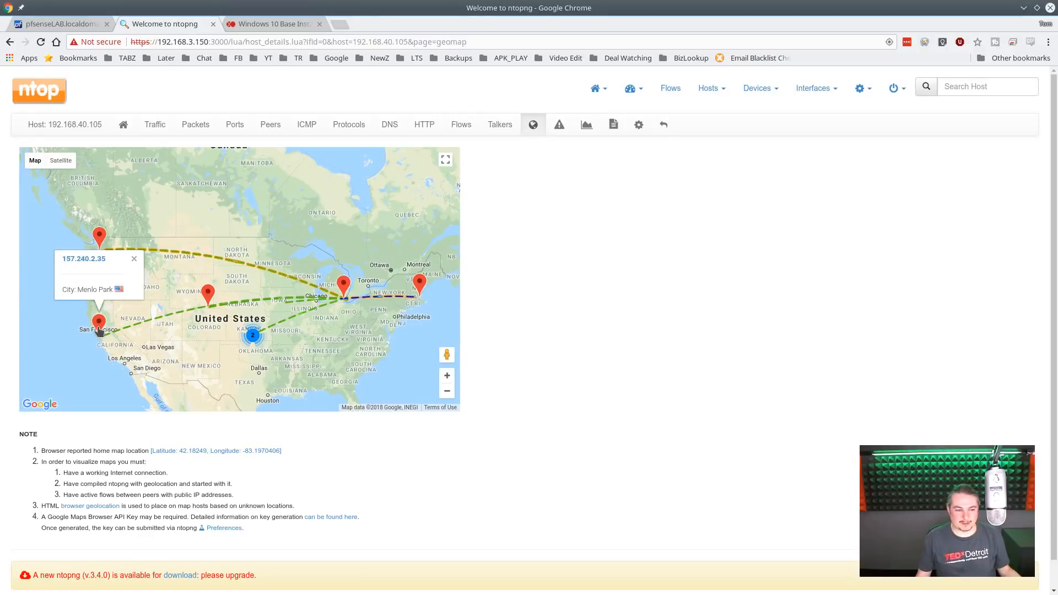
click(342, 282)
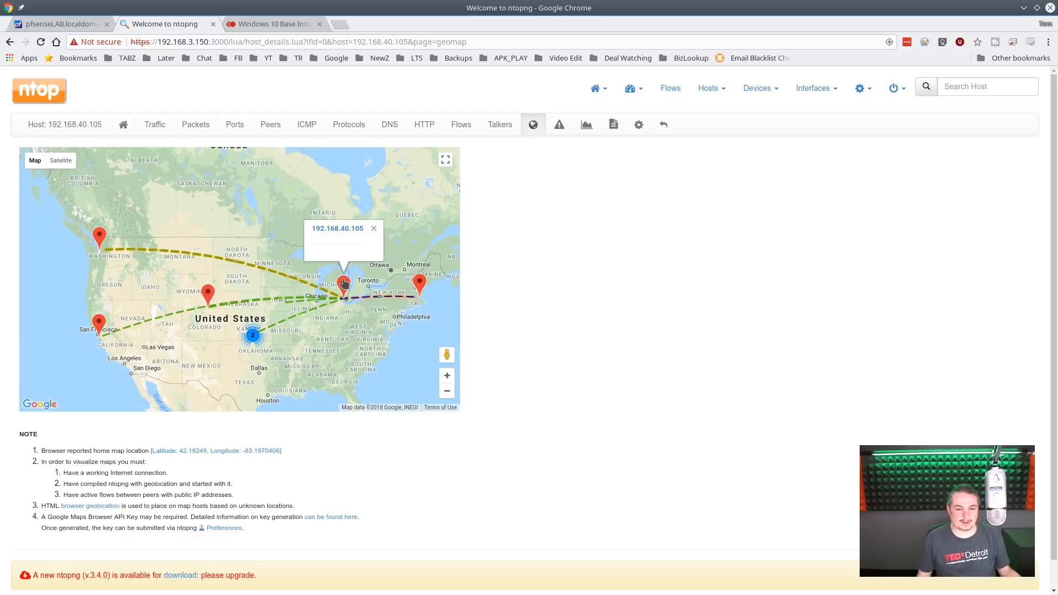
scroll(344, 283, up, 1)
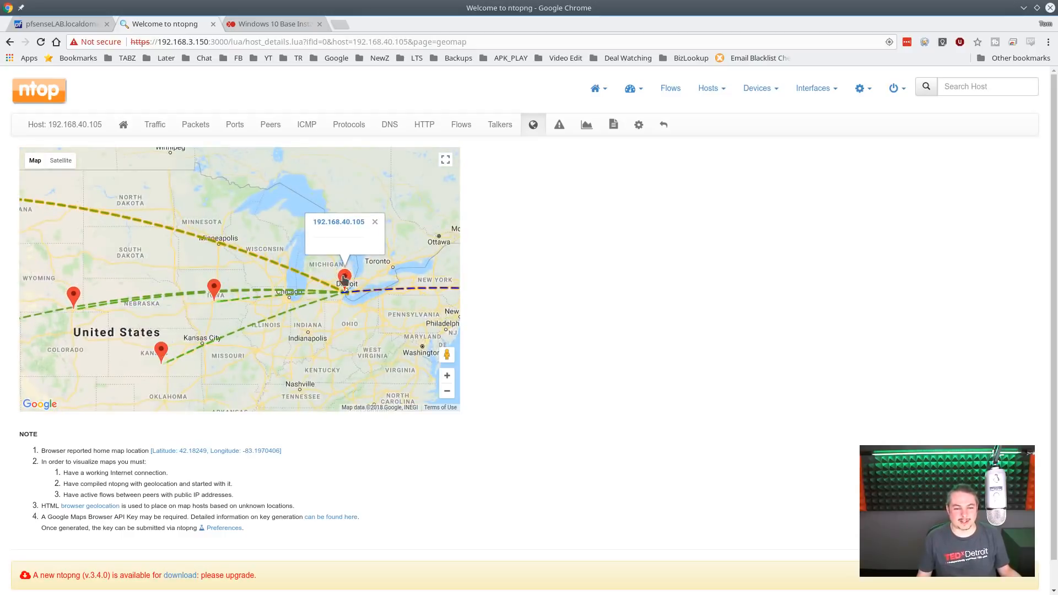
- Identify the remote hosts behind the Iowa, Kansas, Wyoming and northeastern US coast markers on the map
click(213, 289)
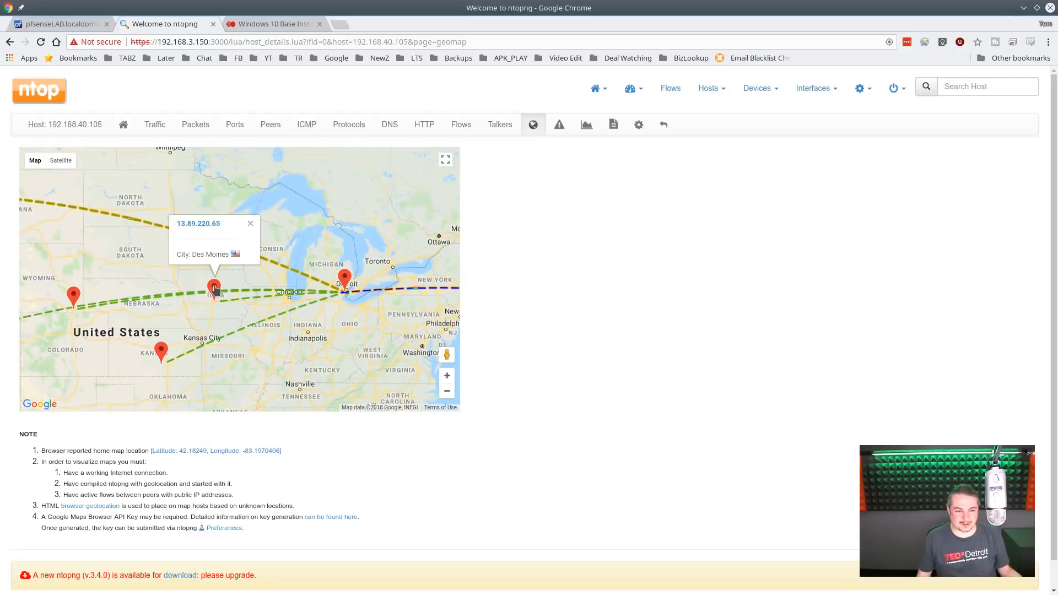
click(160, 351)
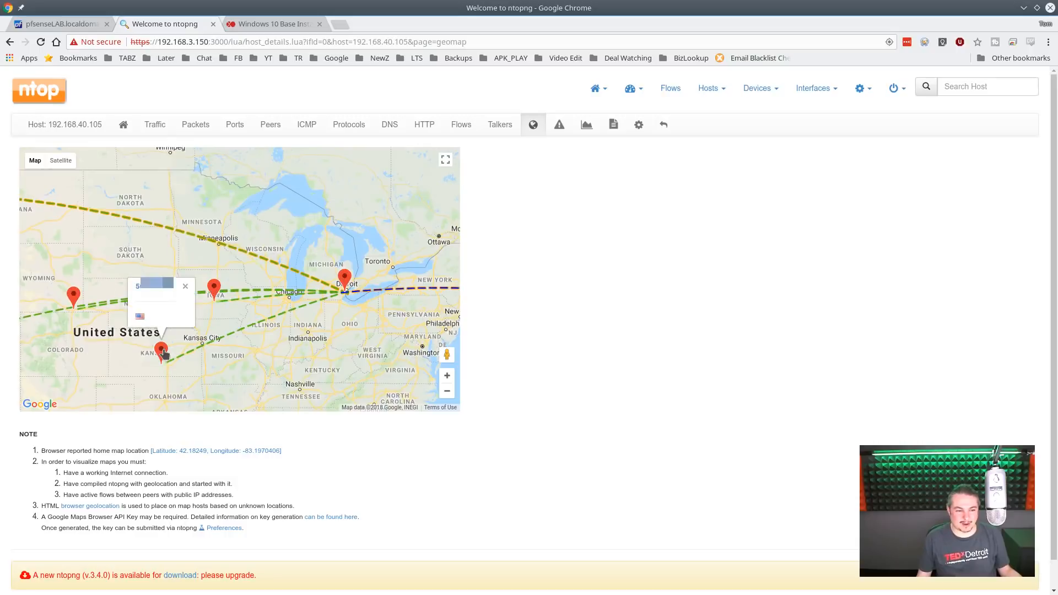
click(73, 296)
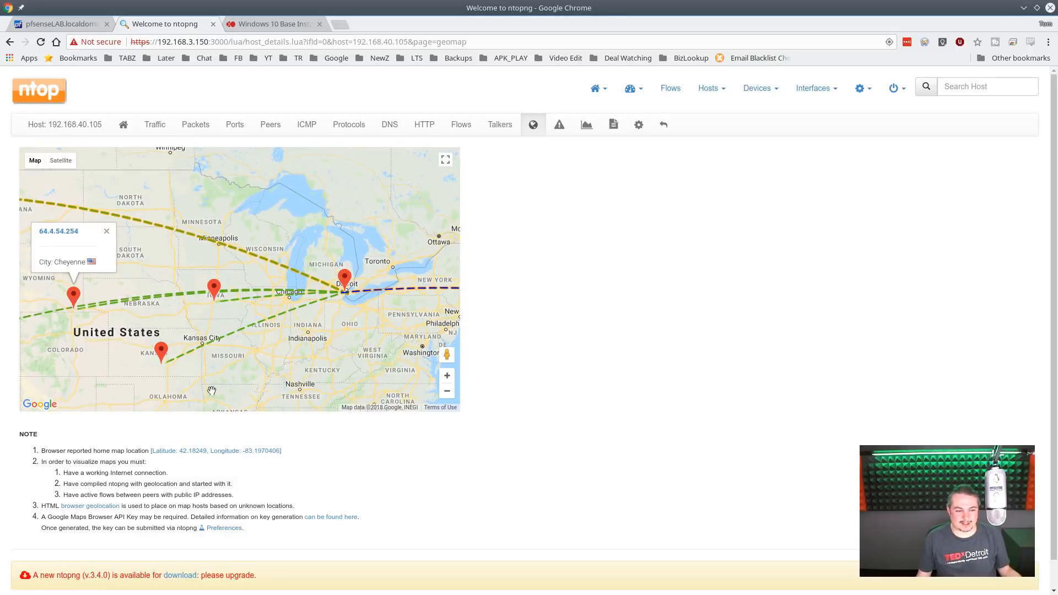
scroll(356, 366, down, 3)
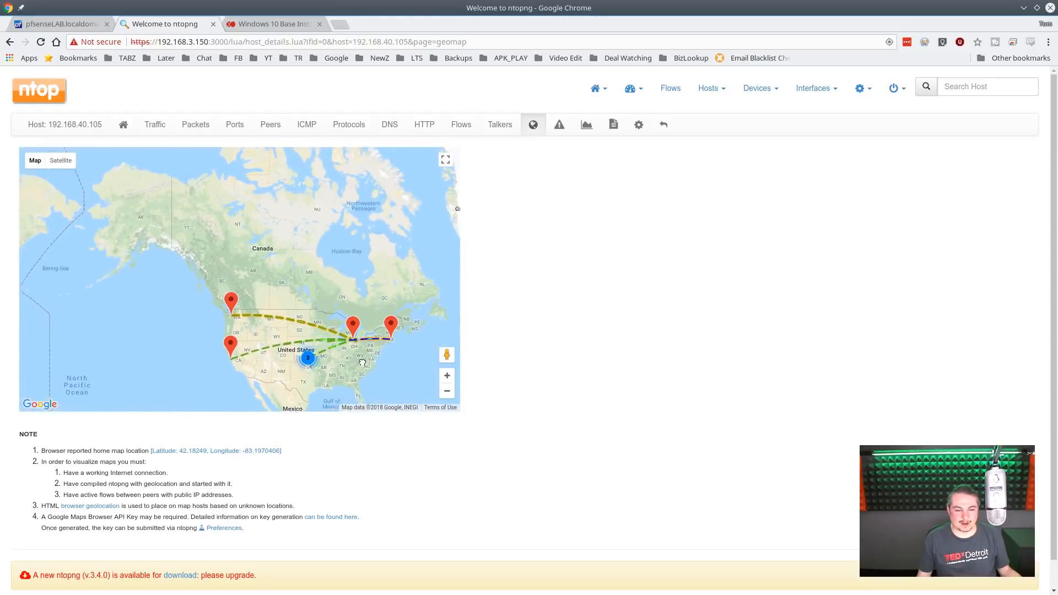
drag(362, 368, 298, 325)
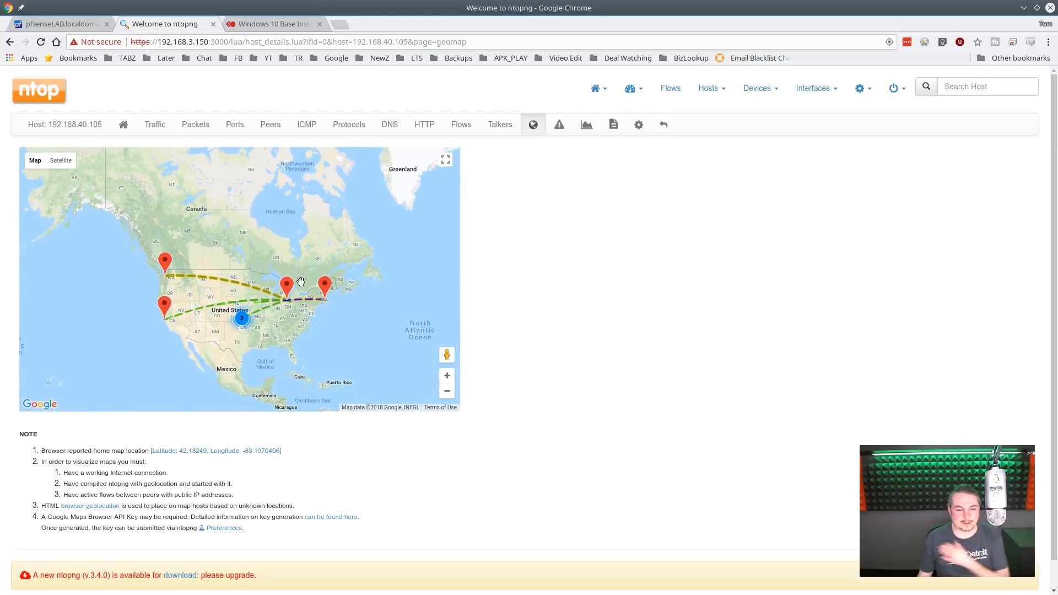
click(325, 286)
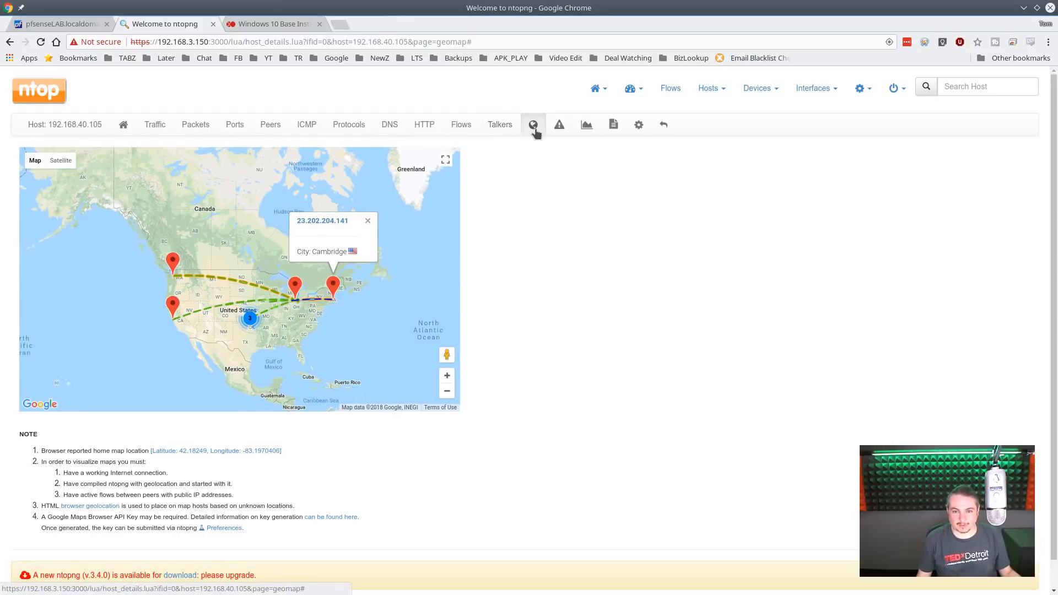
- Reload host 192.168.40.105's geographic map and inspect the two clustered markers in the San Francisco Bay area
click(532, 126)
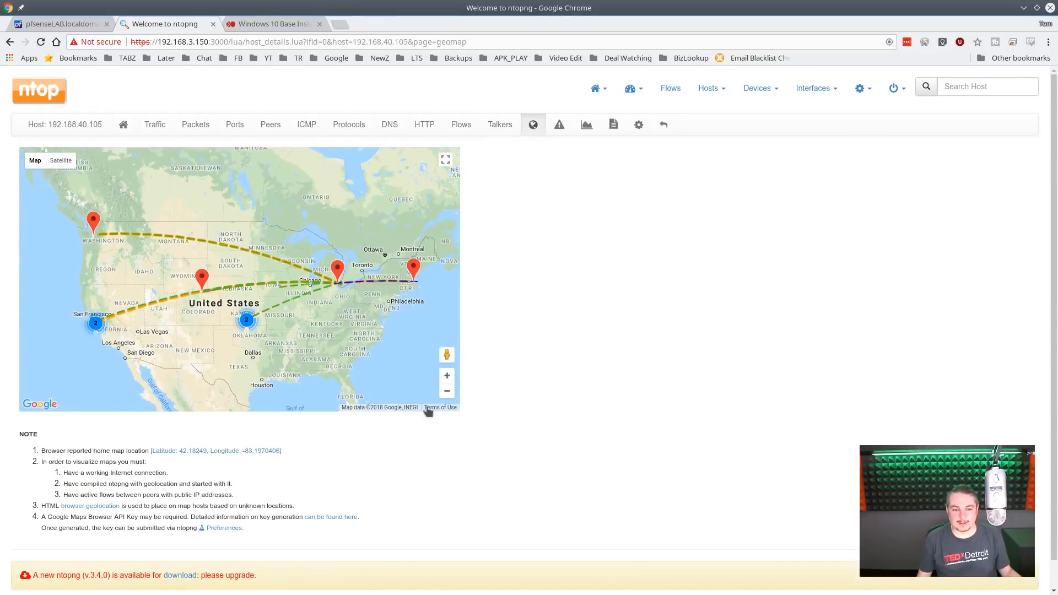
click(446, 391)
scroll(436, 176, up, 1)
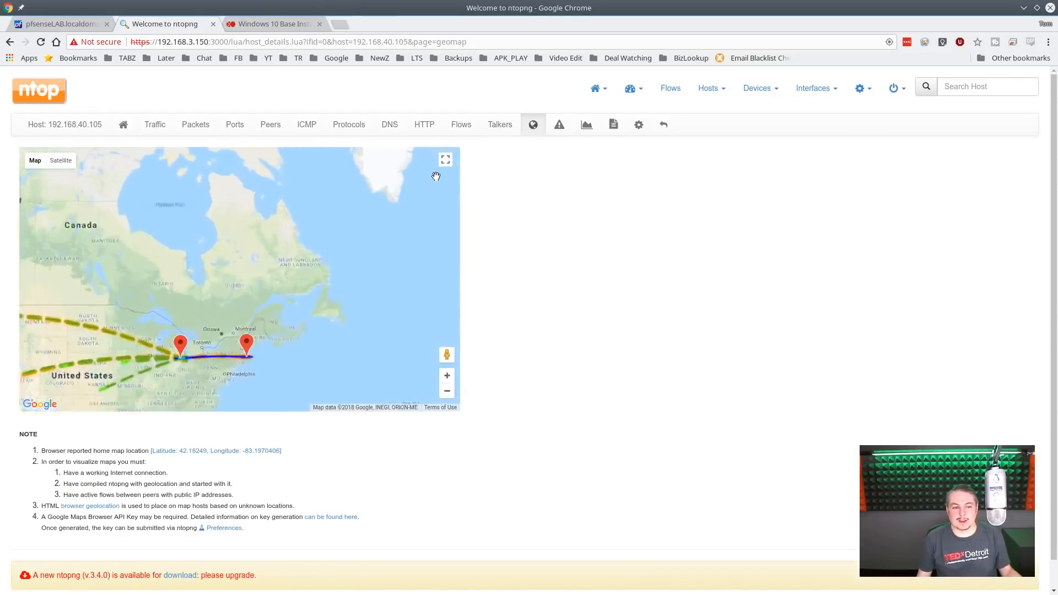
drag(167, 296, 433, 221)
scroll(215, 362, up, 1)
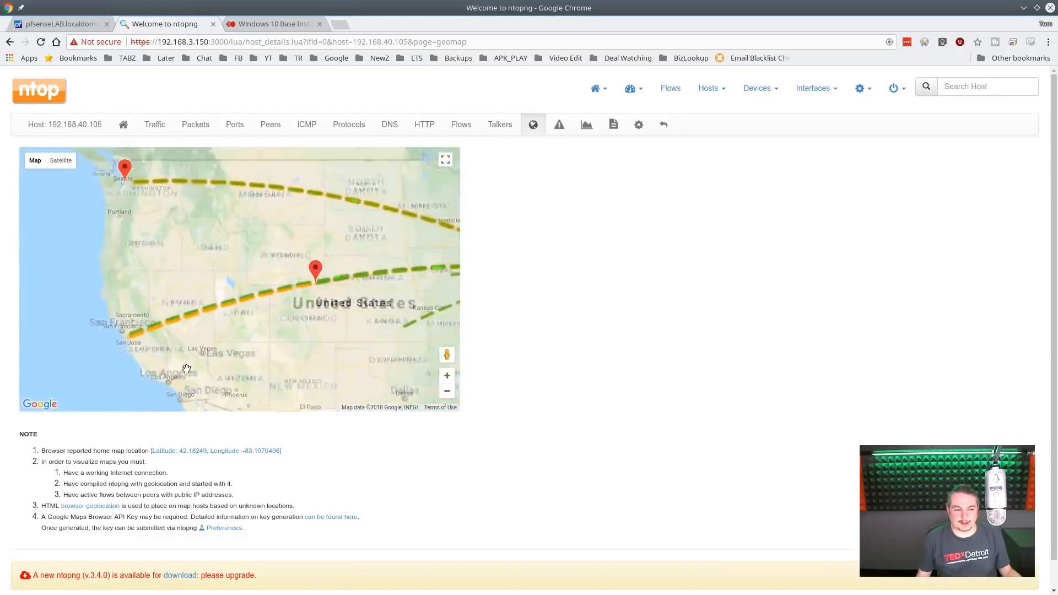
scroll(214, 288, up, 1)
scroll(220, 292, up, 1)
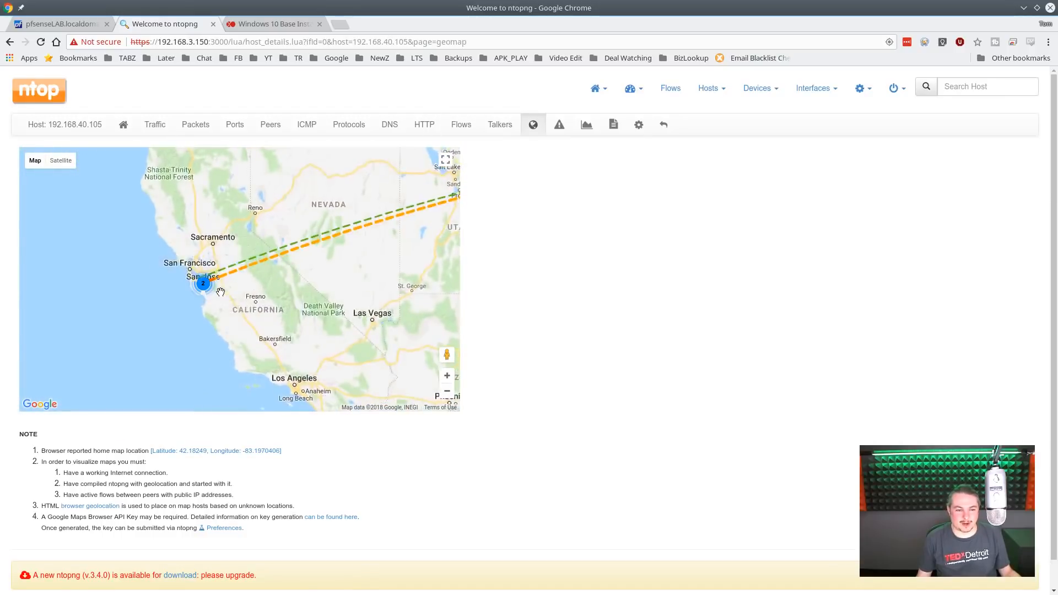
scroll(220, 292, up, 2)
drag(153, 259, 298, 302)
click(299, 292)
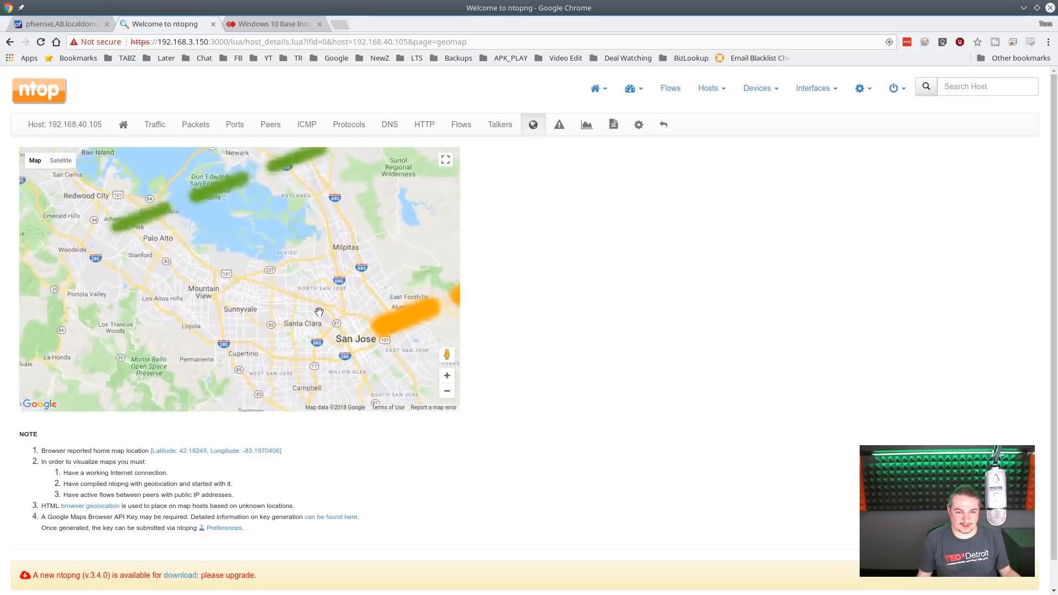
click(338, 319)
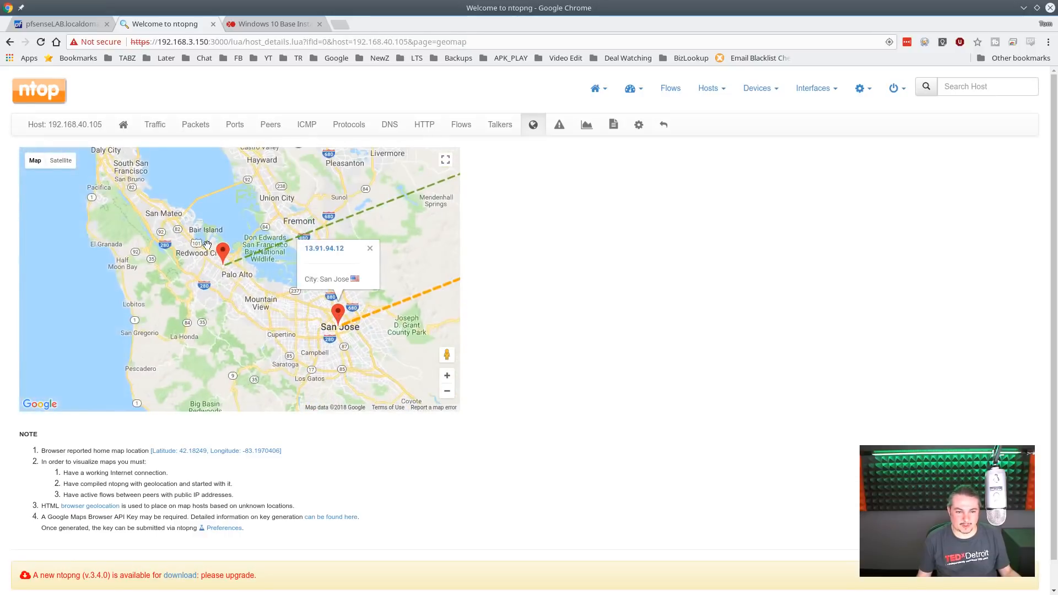
click(223, 252)
- Inspect the Wyoming, Kansas and Michigan markers to identify the remaining hosts along the traffic routes
scroll(311, 285, down, 4)
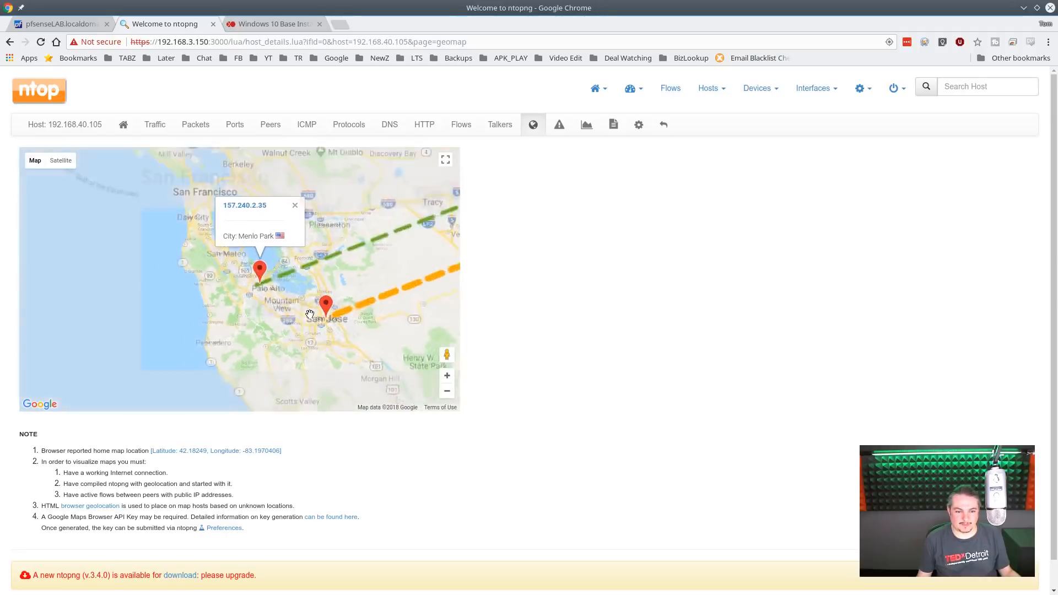
drag(370, 252, 229, 274)
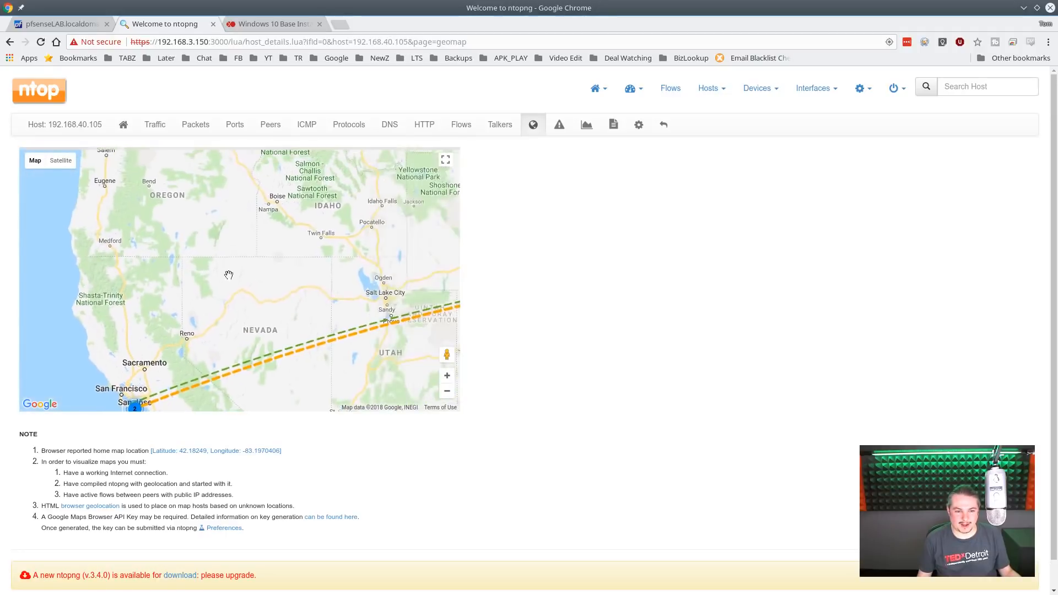
scroll(239, 262, down, 1)
mouse_move(380, 223)
mouse_down()
mouse_move(180, 303)
mouse_move(228, 253)
mouse_up()
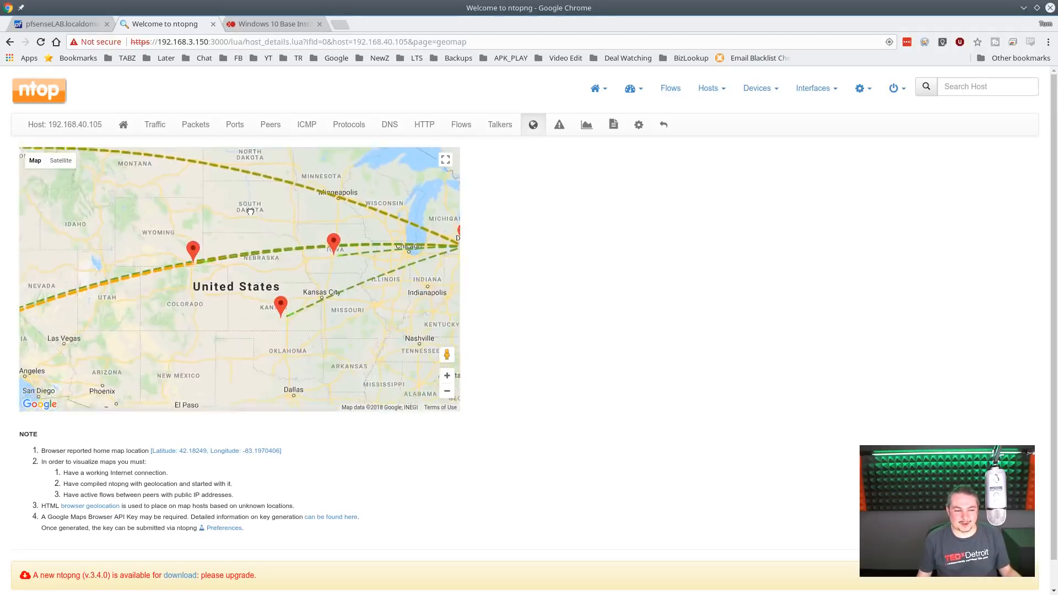
click(193, 245)
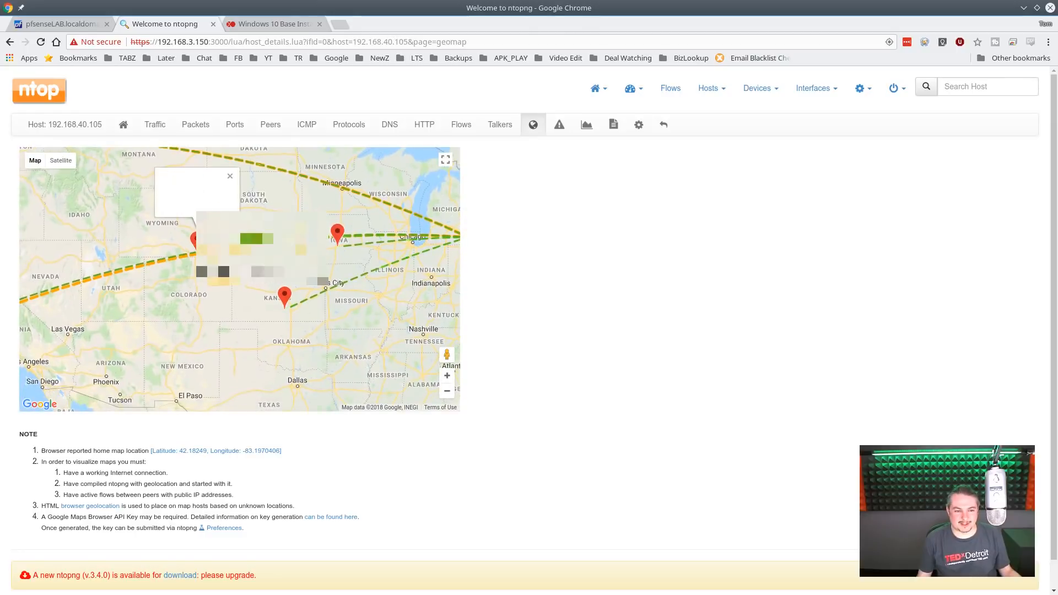
click(284, 295)
drag(354, 360, 297, 366)
scroll(307, 329, down, 2)
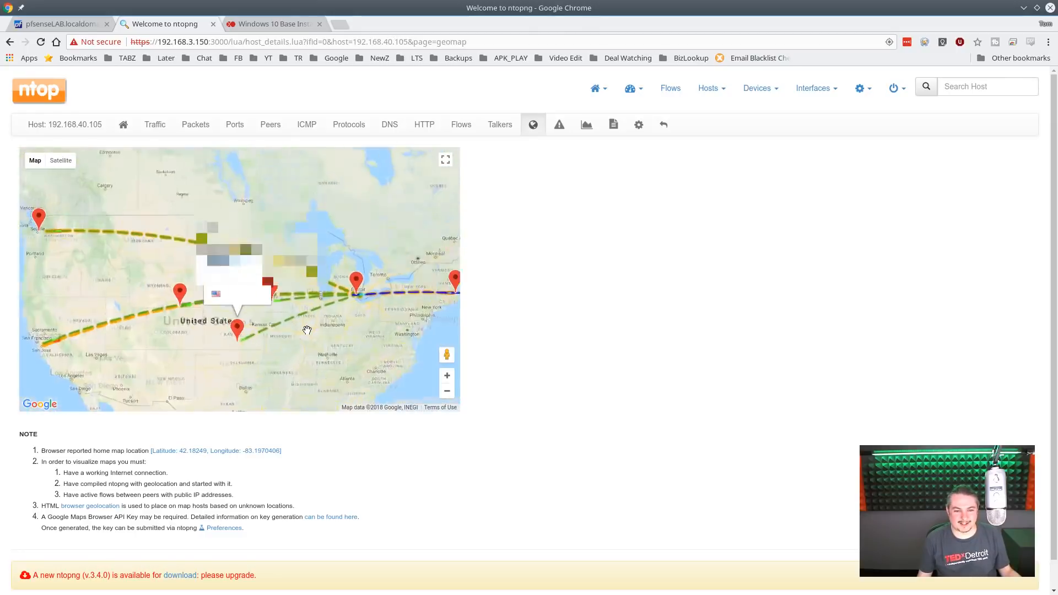
scroll(333, 334, up, 1)
click(306, 267)
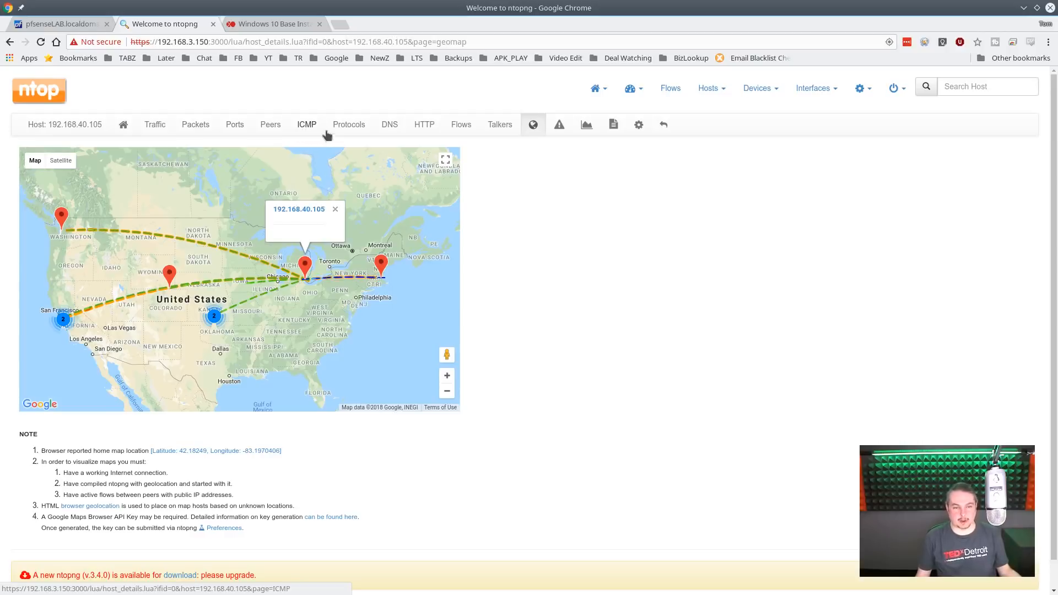
- Review host 192.168.40.105's protocol, packet and traffic breakdowns
click(347, 127)
click(197, 126)
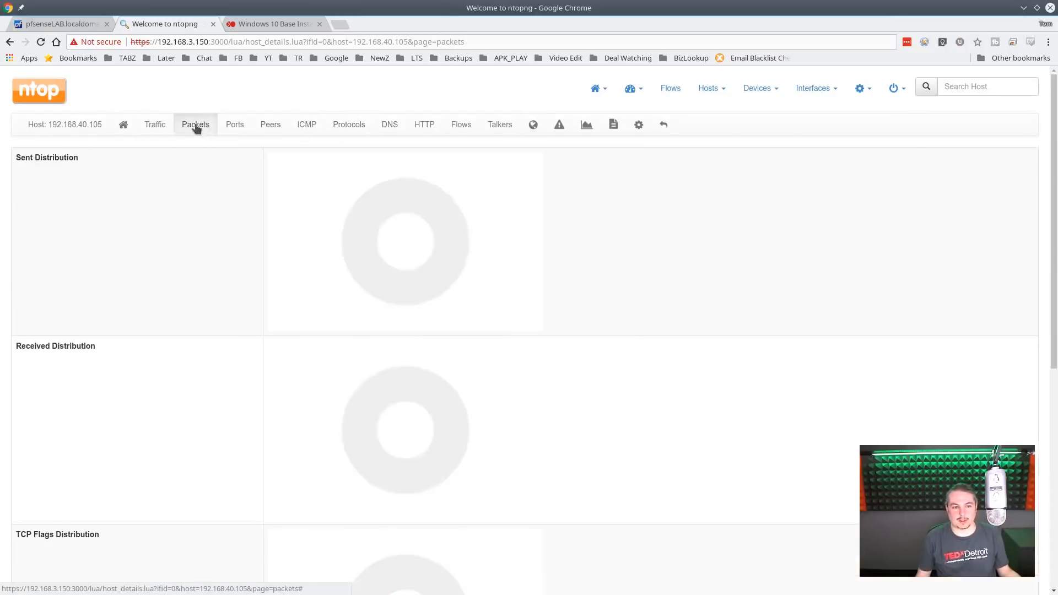
click(156, 126)
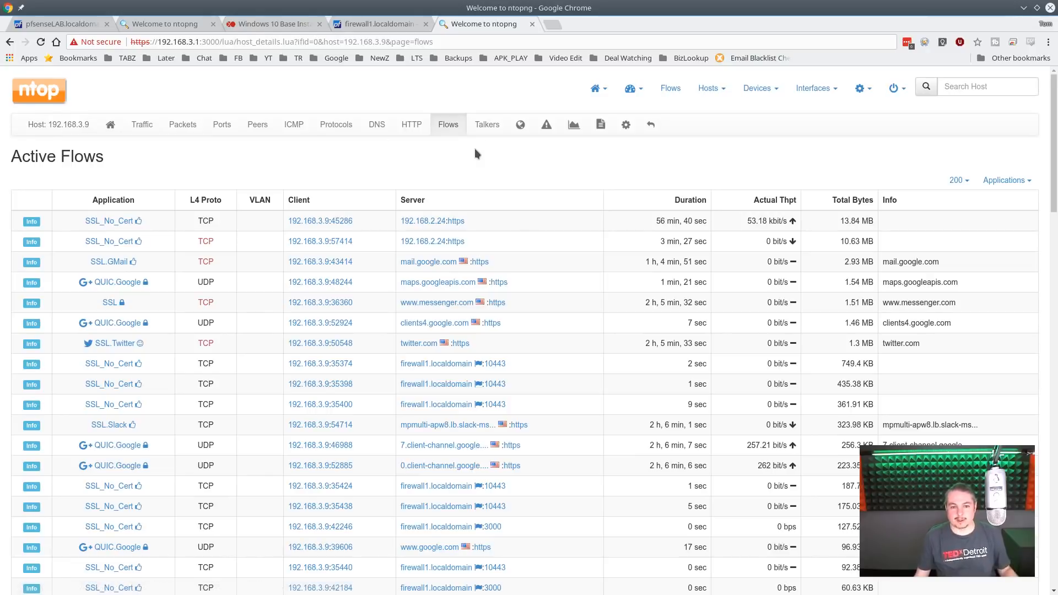
- Show host 192.168.3.9's geographic map on the other firewall and inspect its markers in Spain and Ohio
click(520, 125)
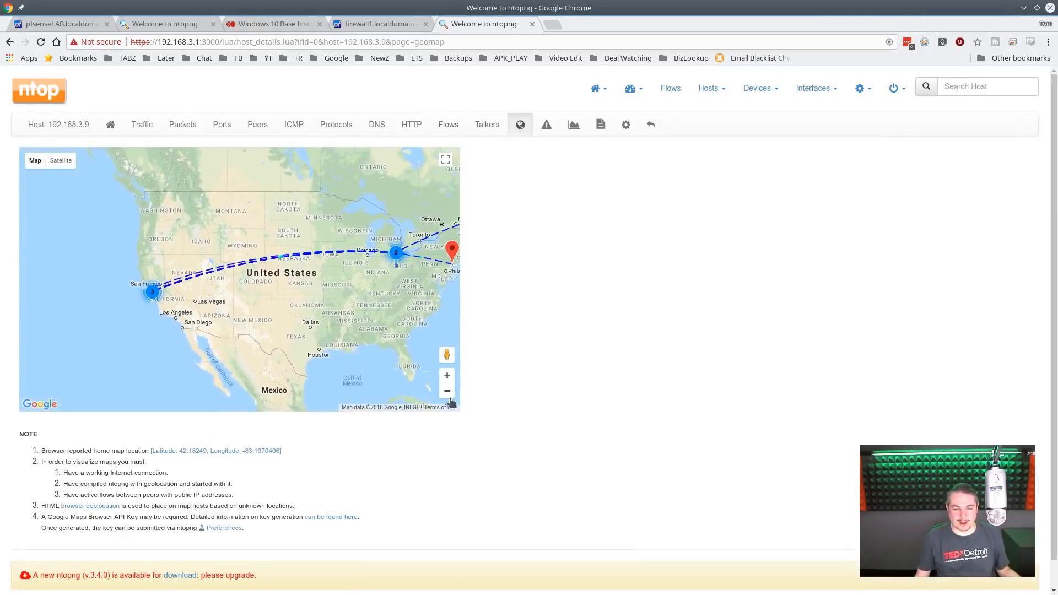
click(448, 391)
click(447, 392)
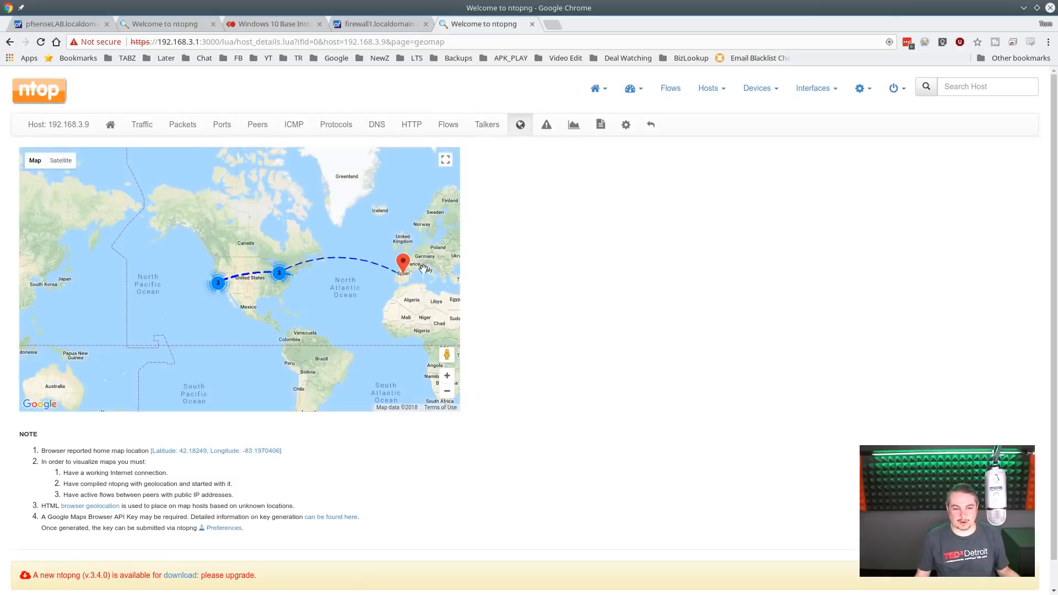
scroll(411, 265, up, 1)
click(395, 268)
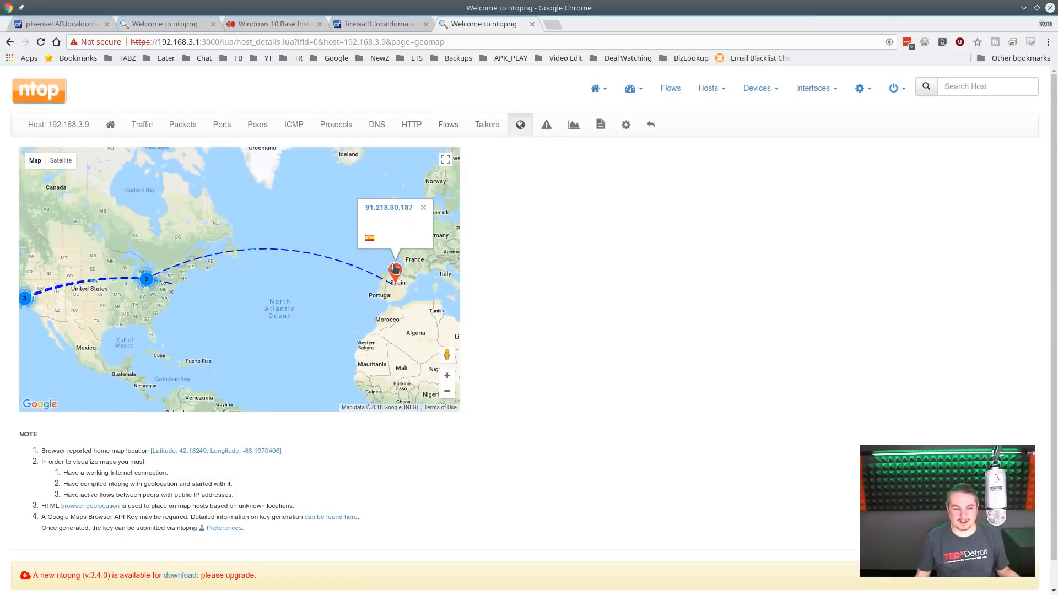
drag(120, 308, 235, 300)
scroll(263, 262, up, 1)
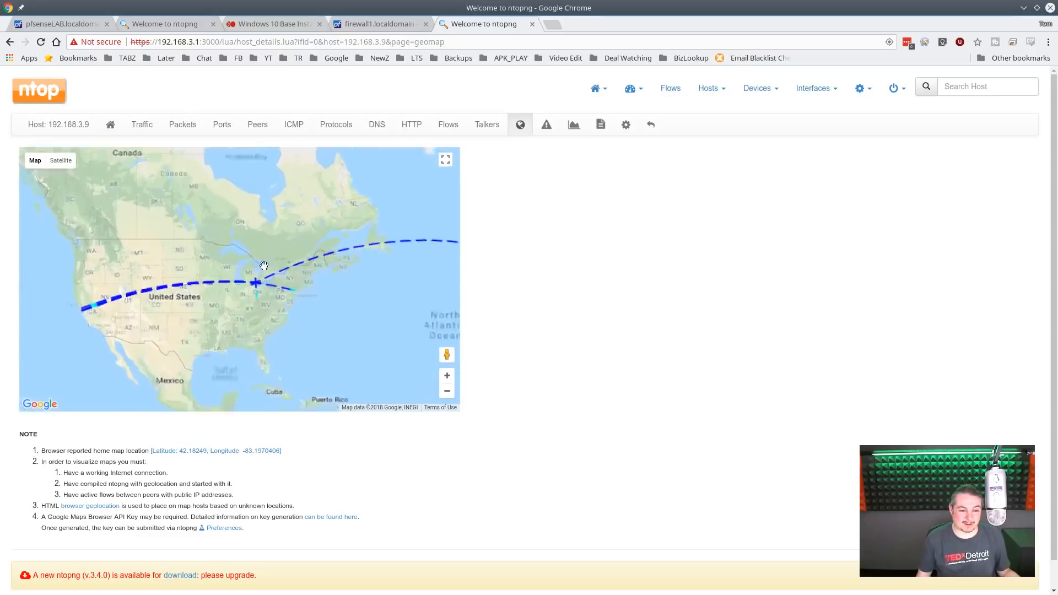
scroll(255, 290, up, 1)
click(253, 311)
scroll(258, 320, up, 1)
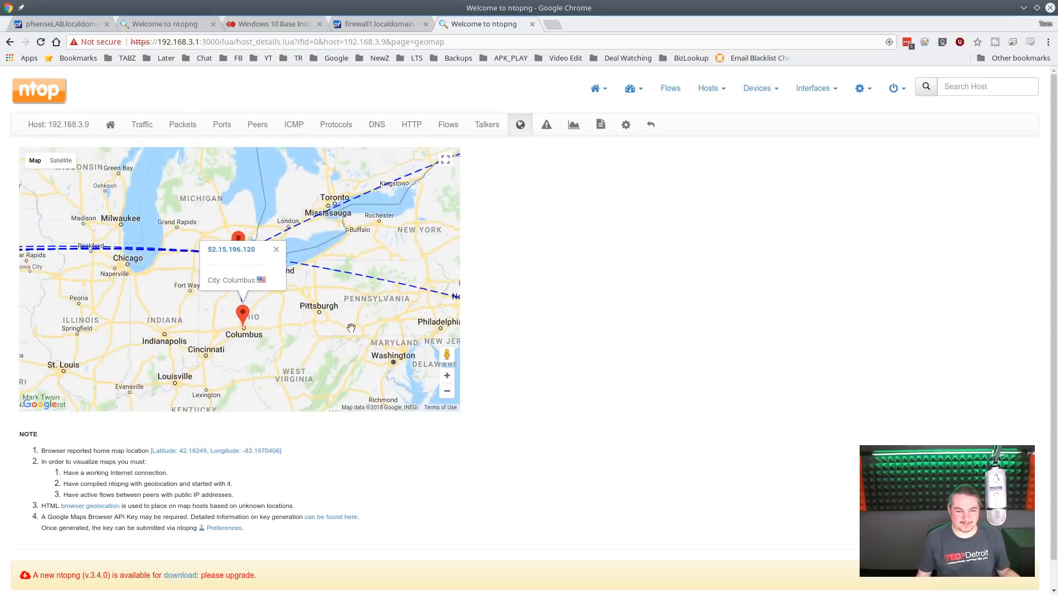
- Review host 192.168.3.9's traffic overview, packet distributions and list of active flows
click(140, 130)
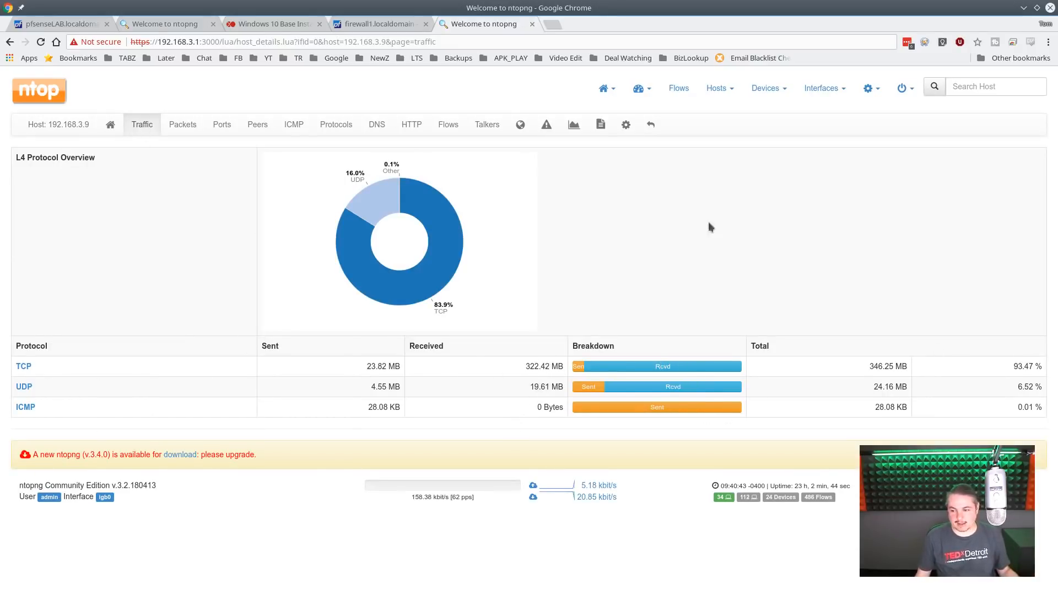
click(184, 134)
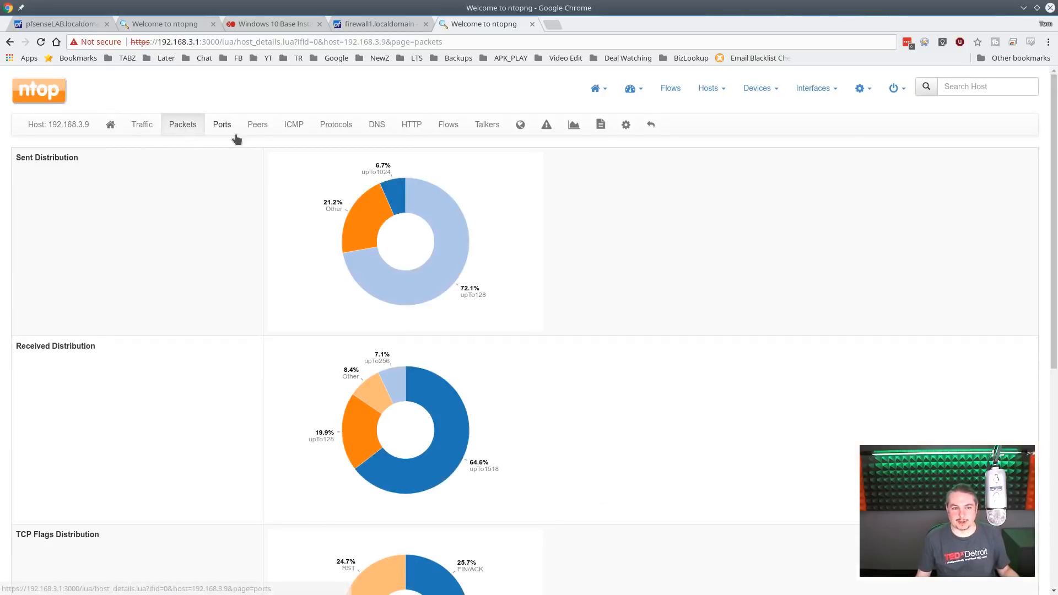
click(455, 127)
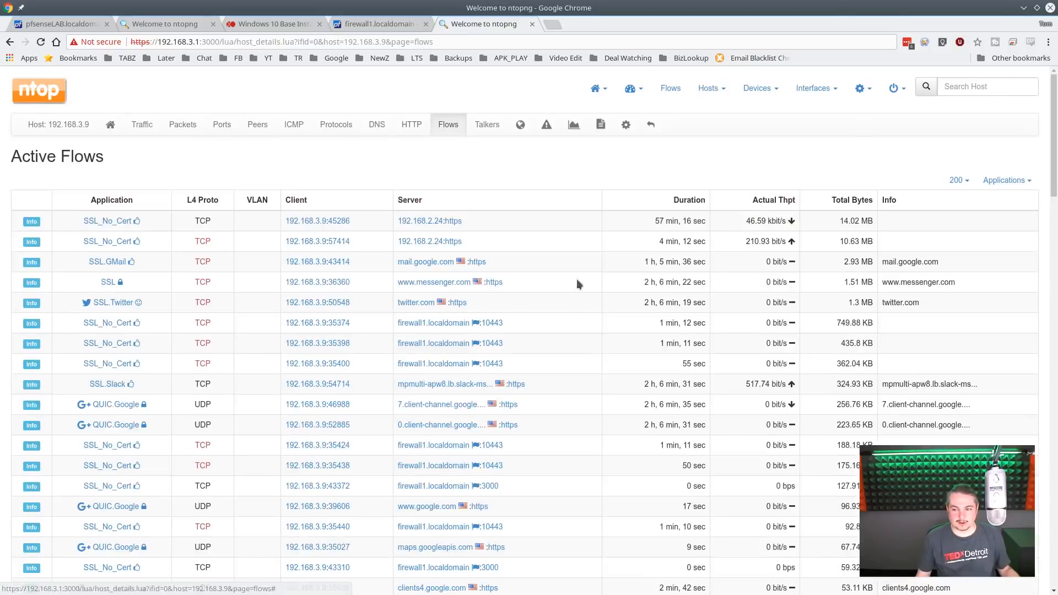
scroll(563, 287, down, 5)
scroll(556, 309, up, 5)
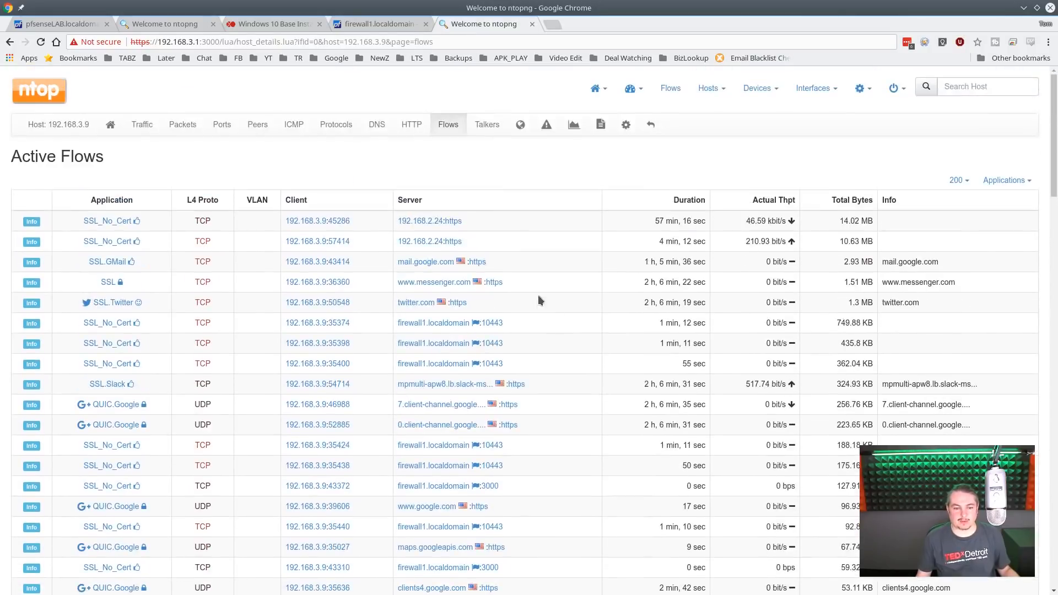
- Examine host 192.168.3.9's DNS breakdown, application protocols and top peers
click(374, 125)
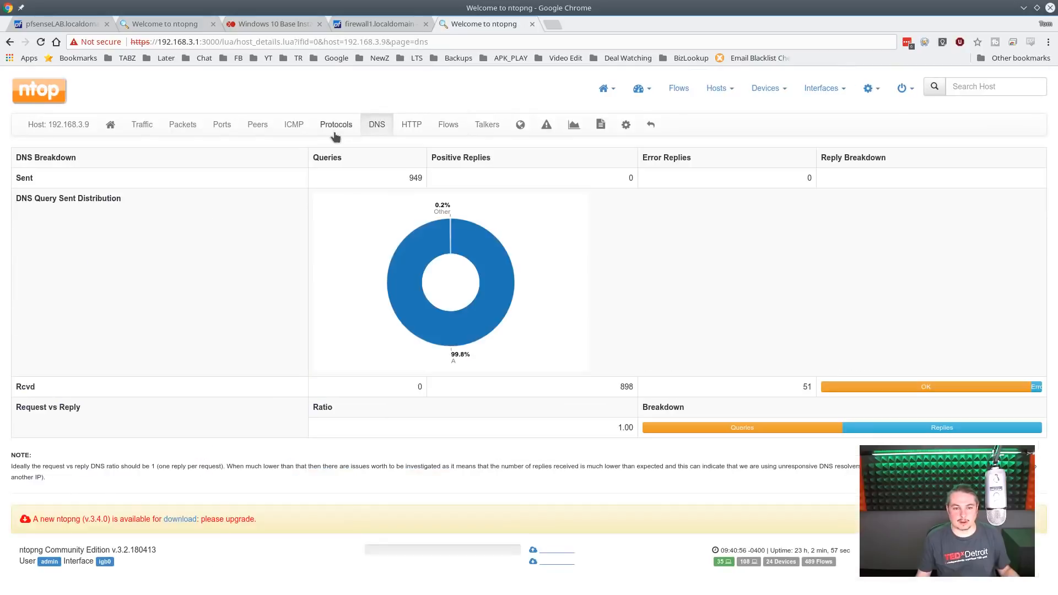
click(334, 130)
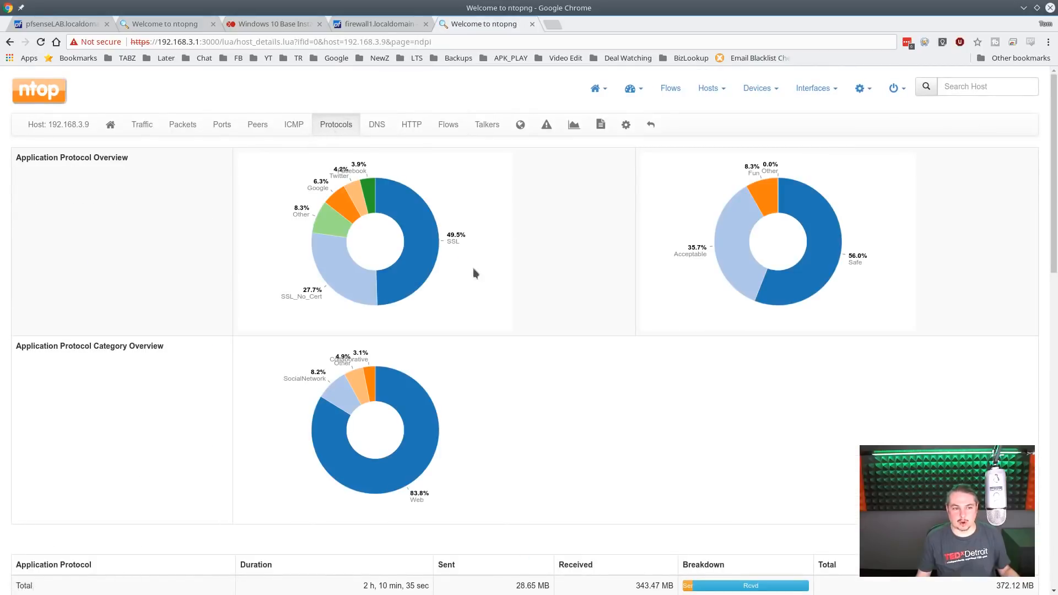
click(258, 126)
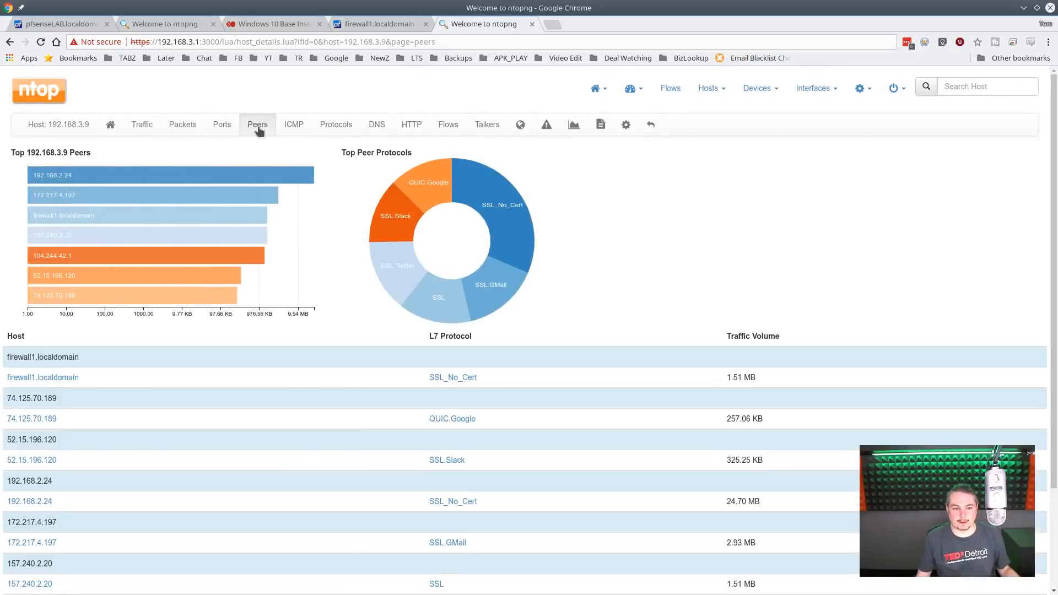
mouse_move(150, 175)
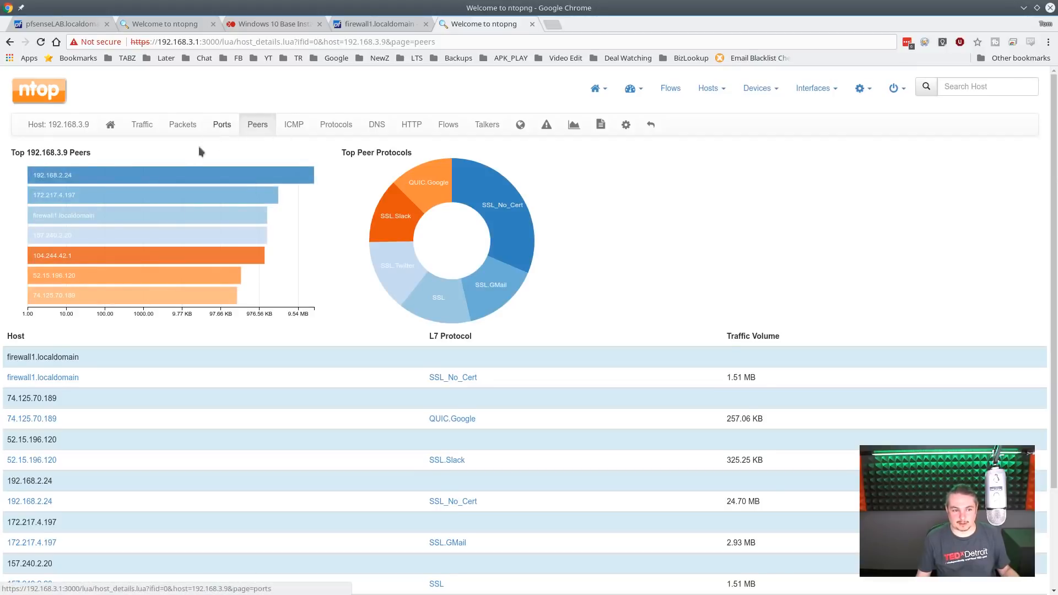
- Switch to the Windows 10 virtual machine's console in Xen Orchestra and show its Start menu with the live tiles
click(269, 24)
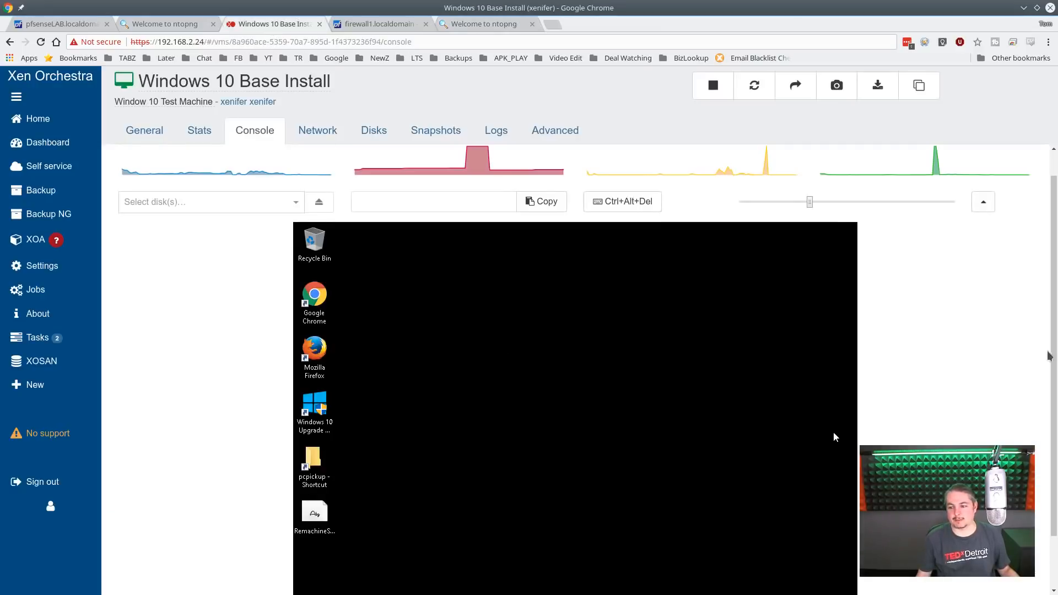
scroll(833, 437, down, 2)
click(304, 573)
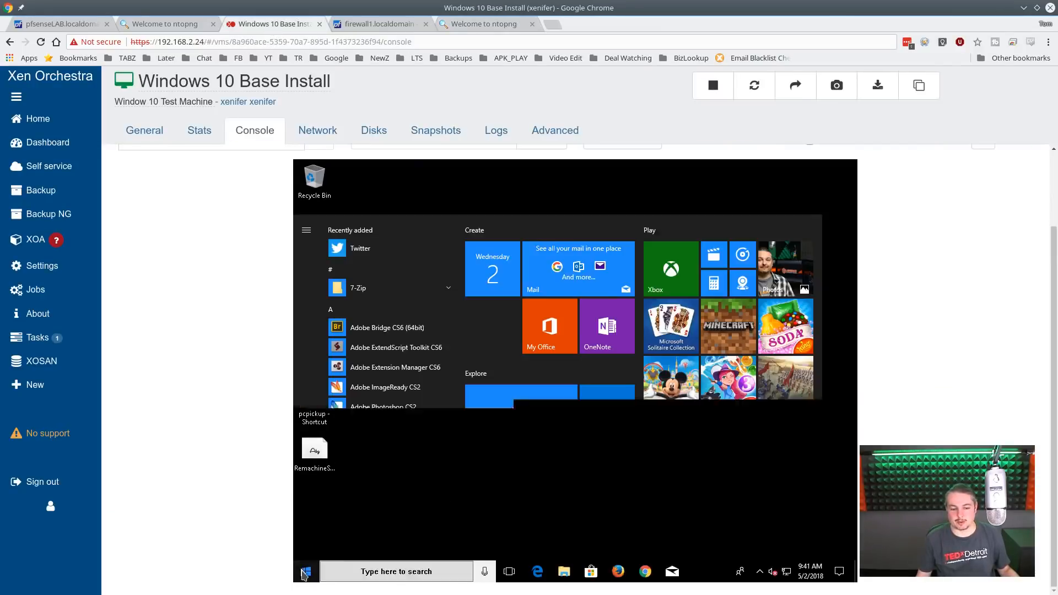
scroll(831, 515, up, 2)
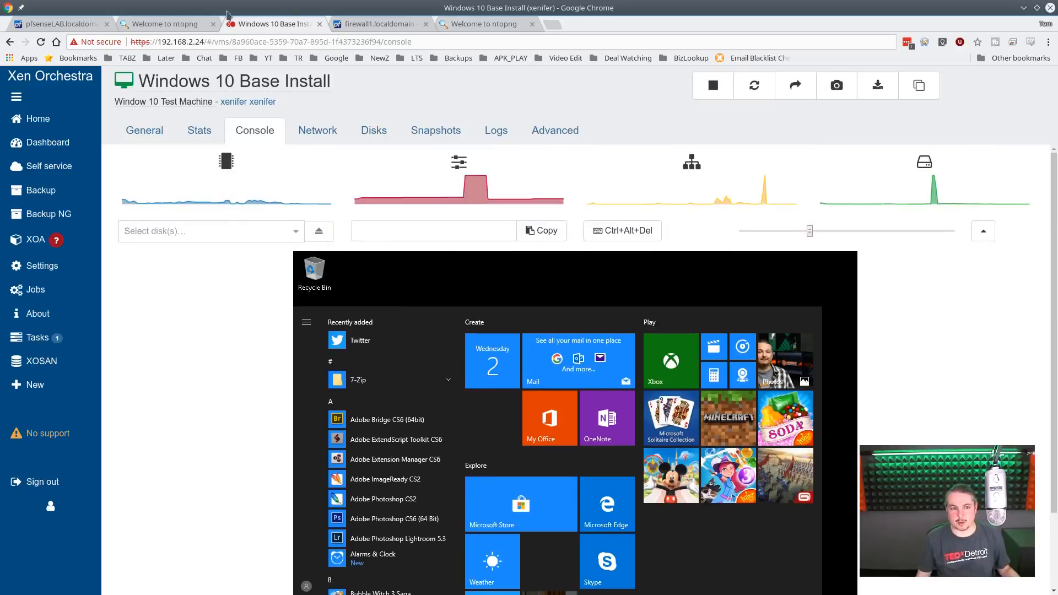
- Review host 192.168.40.105's historical traffic chart in the lab firewall's ntopng, extending the timeframe to 6h
click(171, 25)
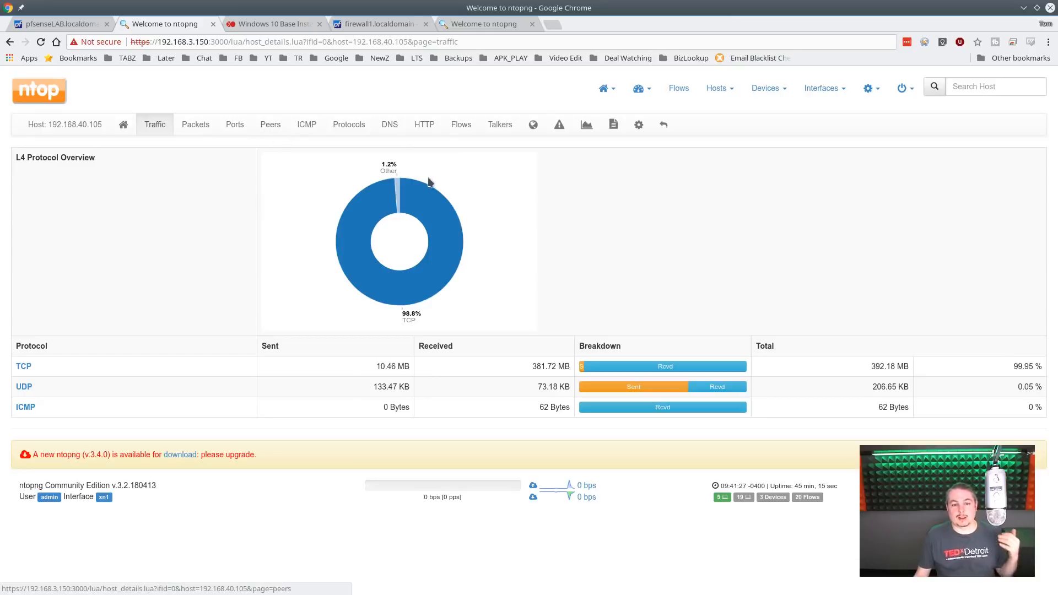
click(585, 127)
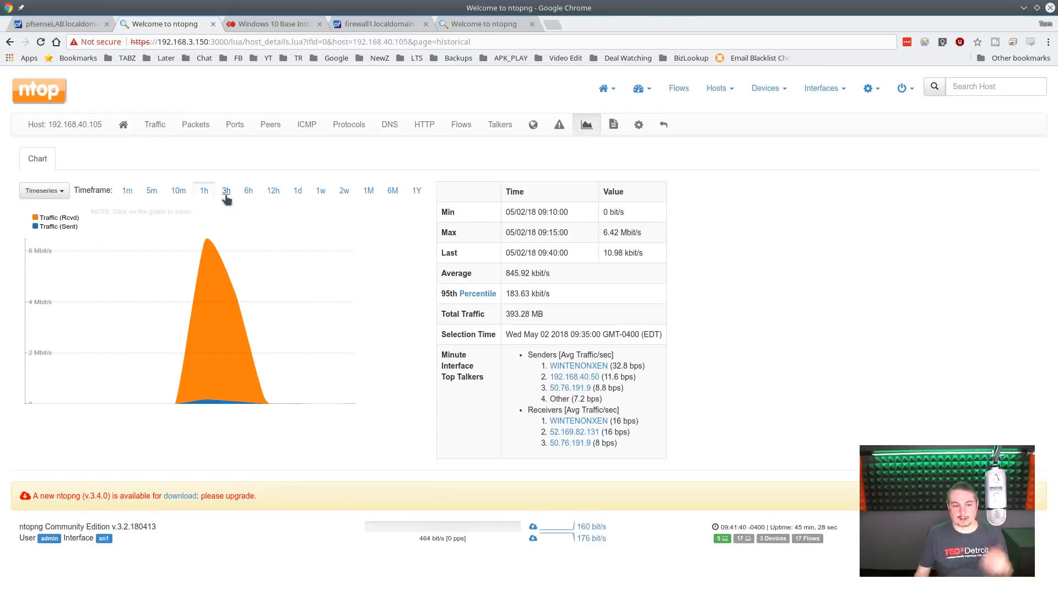
click(251, 194)
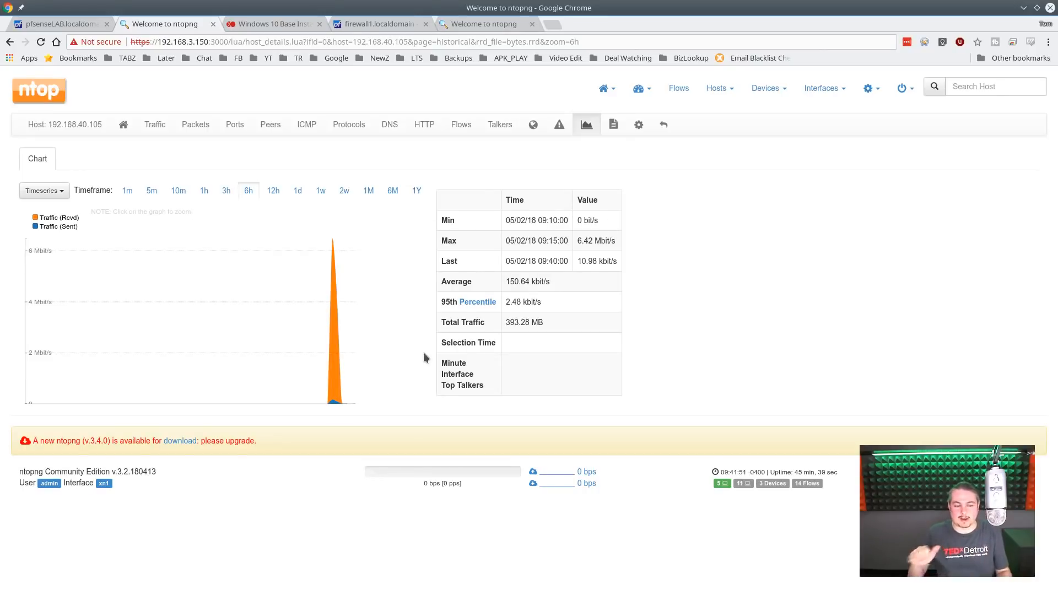
click(678, 89)
- Review host 192.168.3.9's historical traffic chart in the other firewall's ntopng, with the timeframe extended to 3h
click(483, 25)
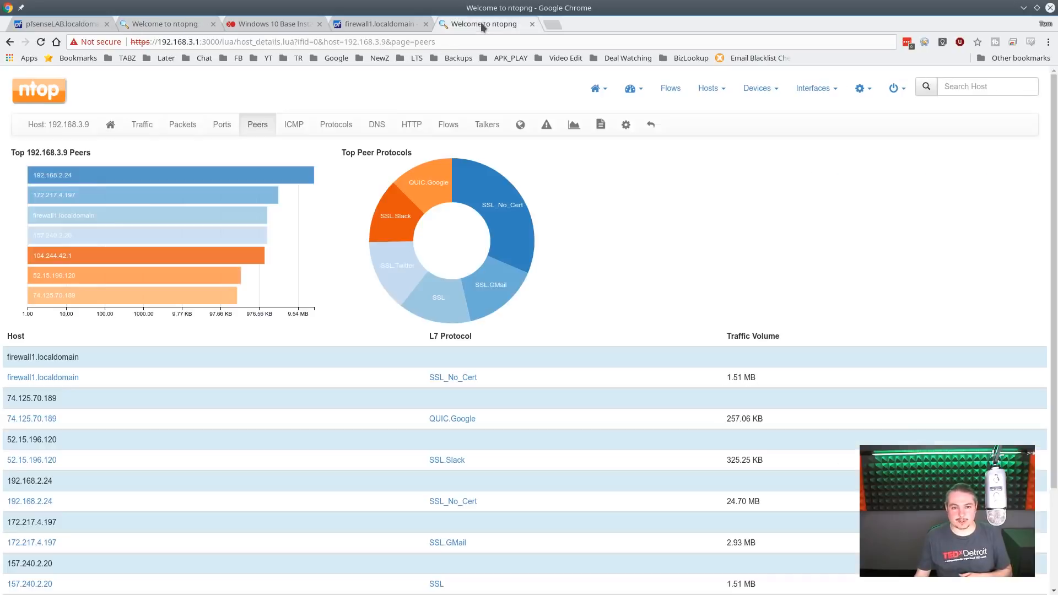
click(574, 126)
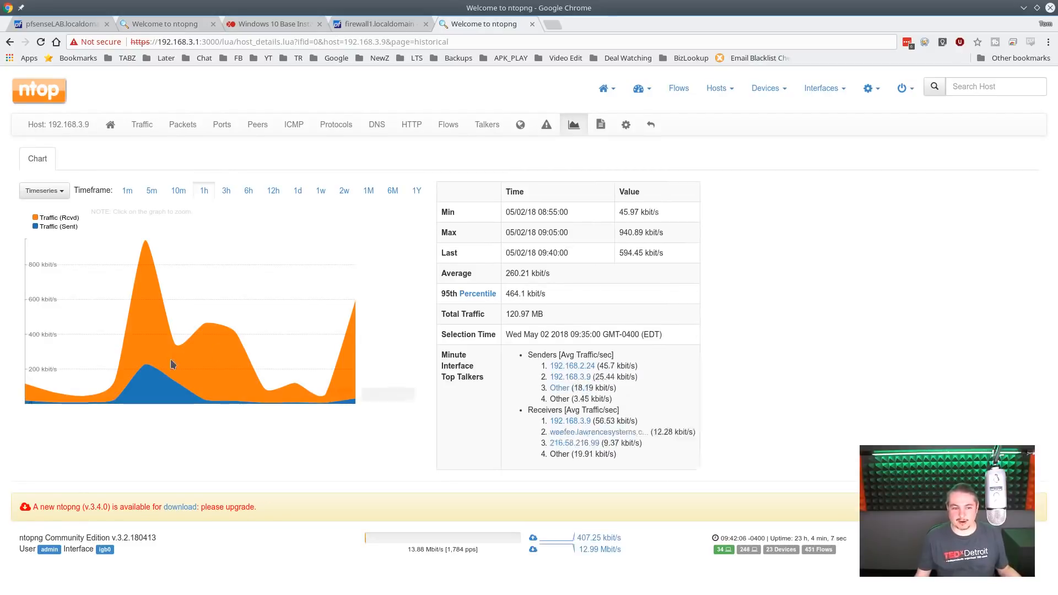
mouse_move(133, 249)
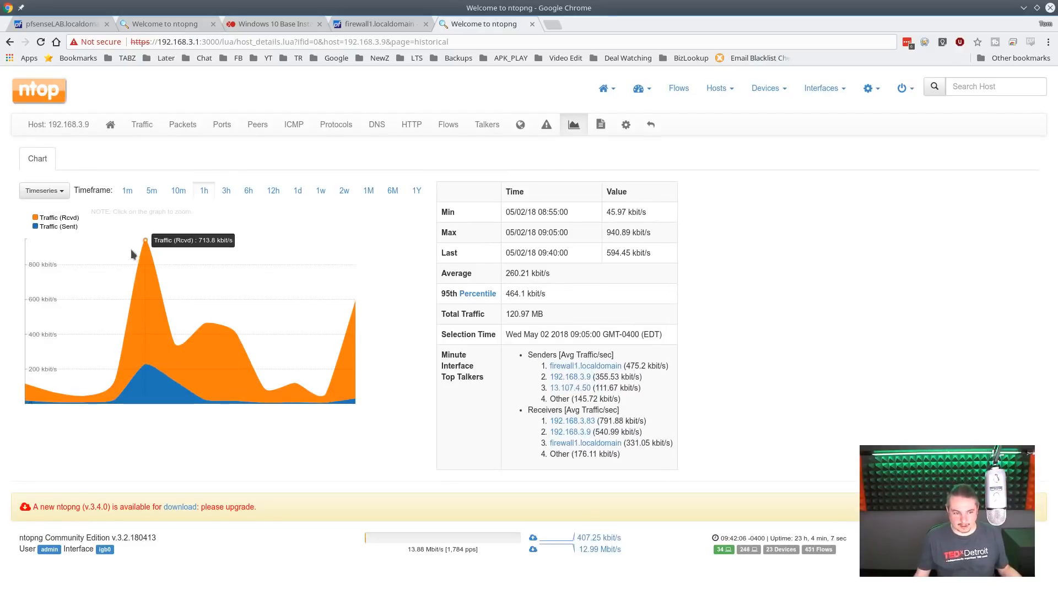
click(226, 191)
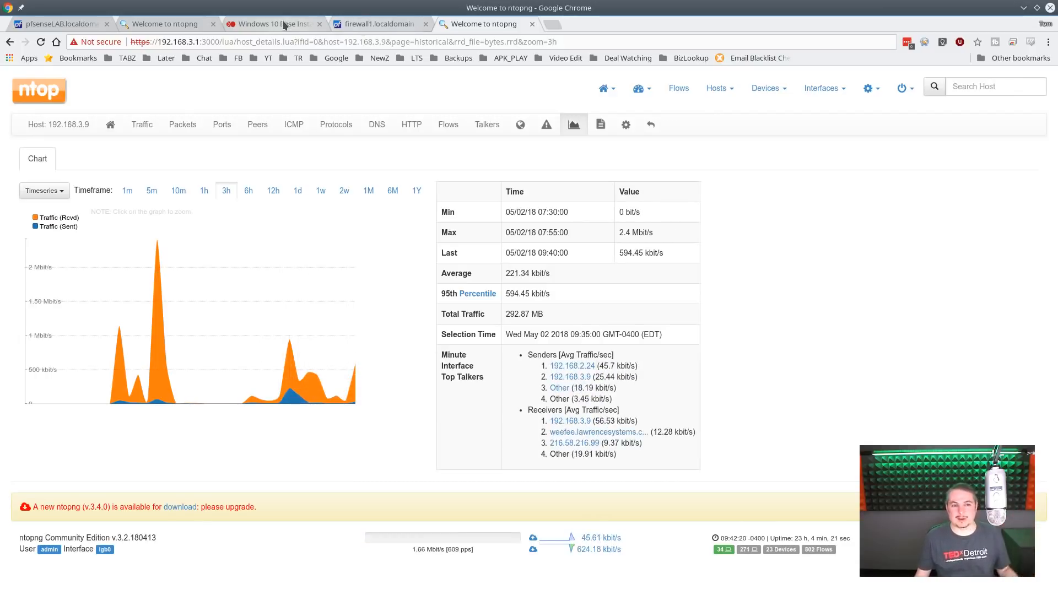
- Return to the pfsenseLAB dashboard and examine the WAN and LAN traffic graphs
key(ctrl+1)
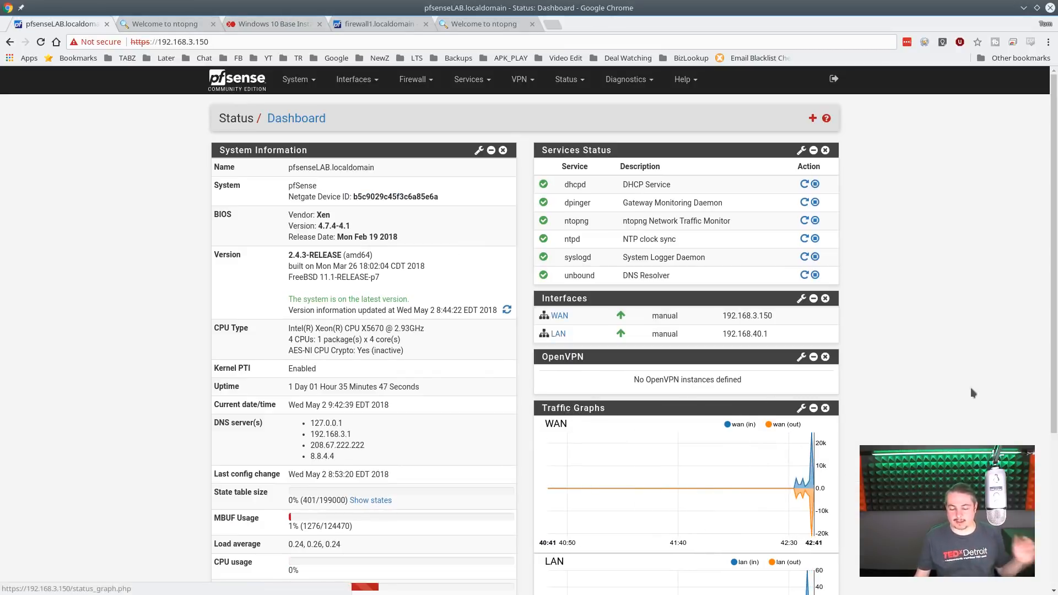
scroll(969, 364, down, 3)
mouse_move(734, 394)
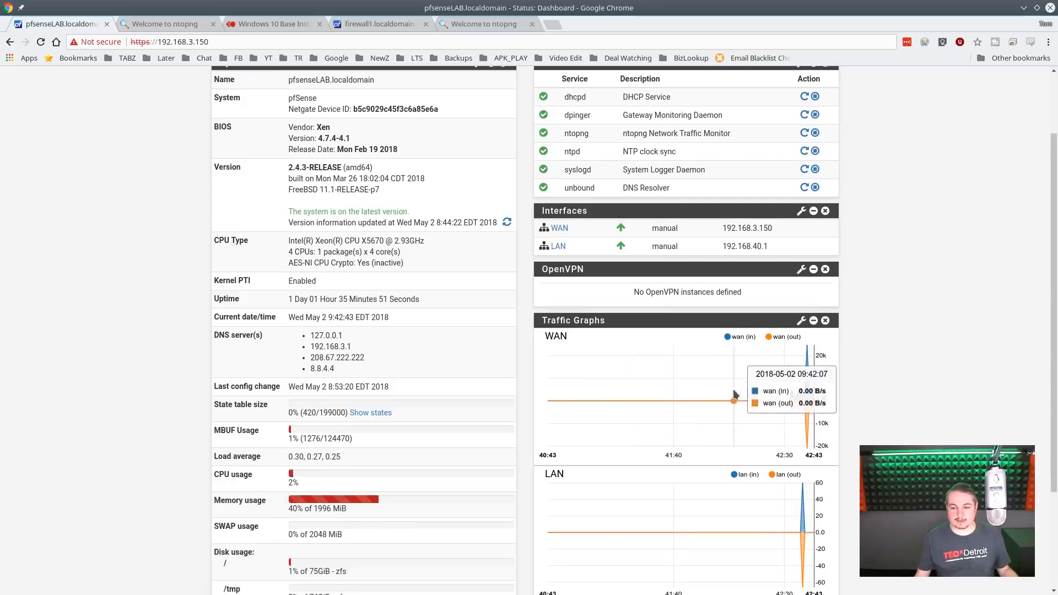
scroll(875, 384, down, 1)
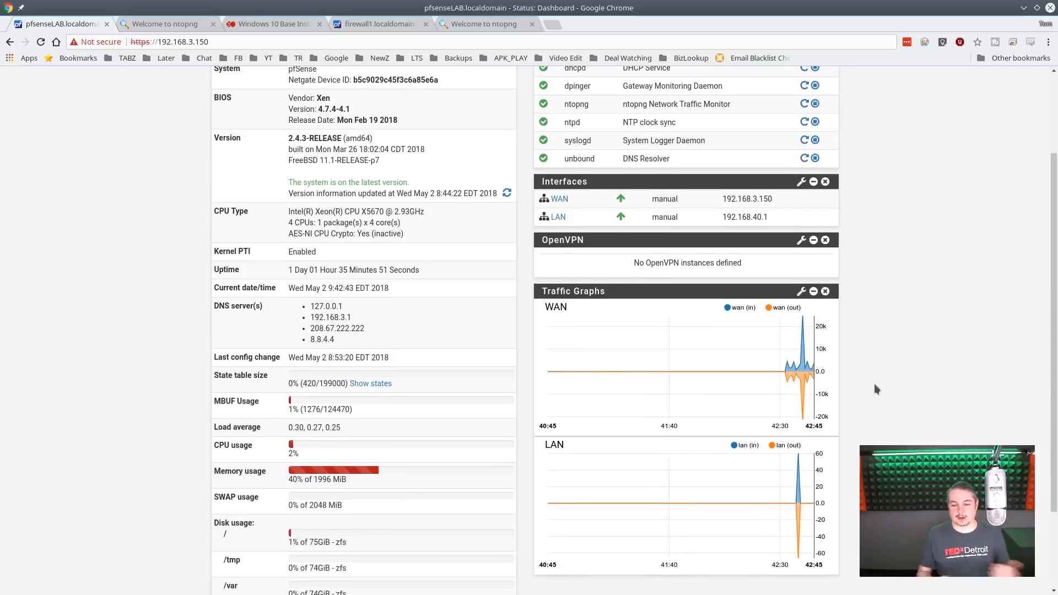
scroll(874, 389, up, 4)
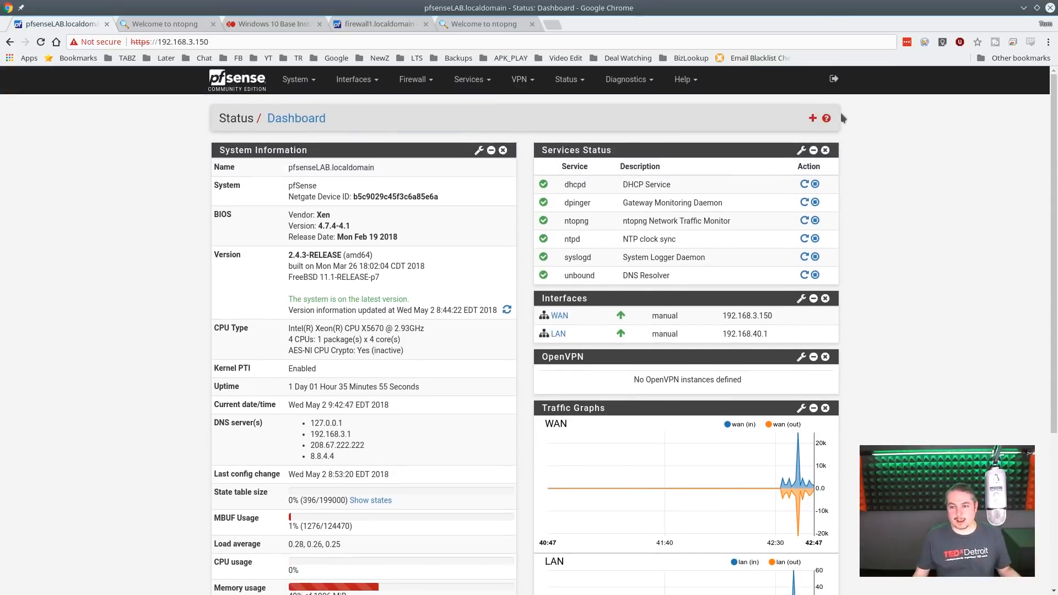
- Show the available dashboard widgets, move Traffic Graphs above Services Status, and remove that widget from the saved layout
click(812, 118)
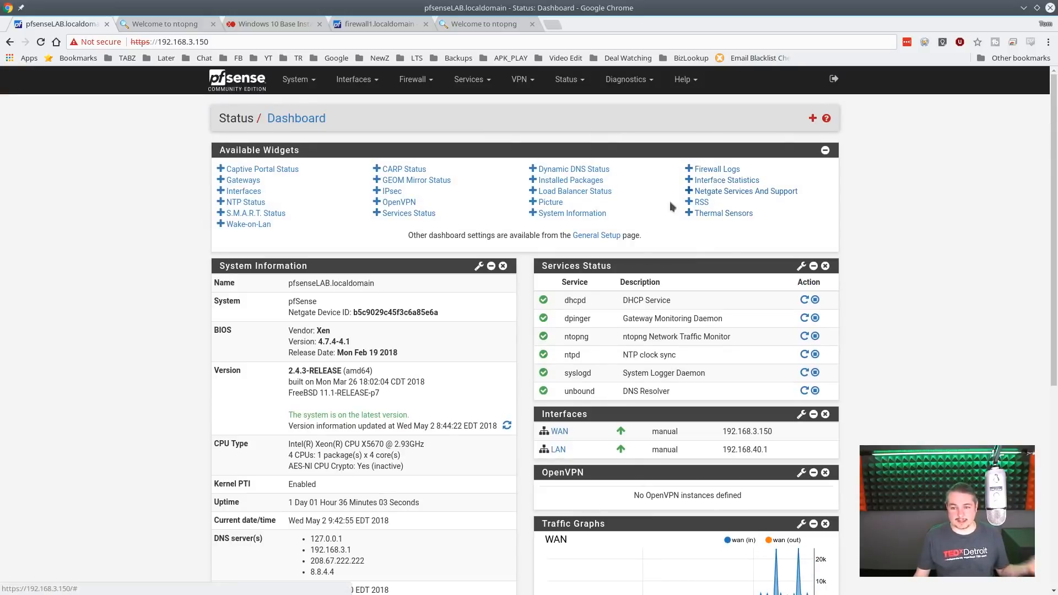
scroll(923, 297, down, 2)
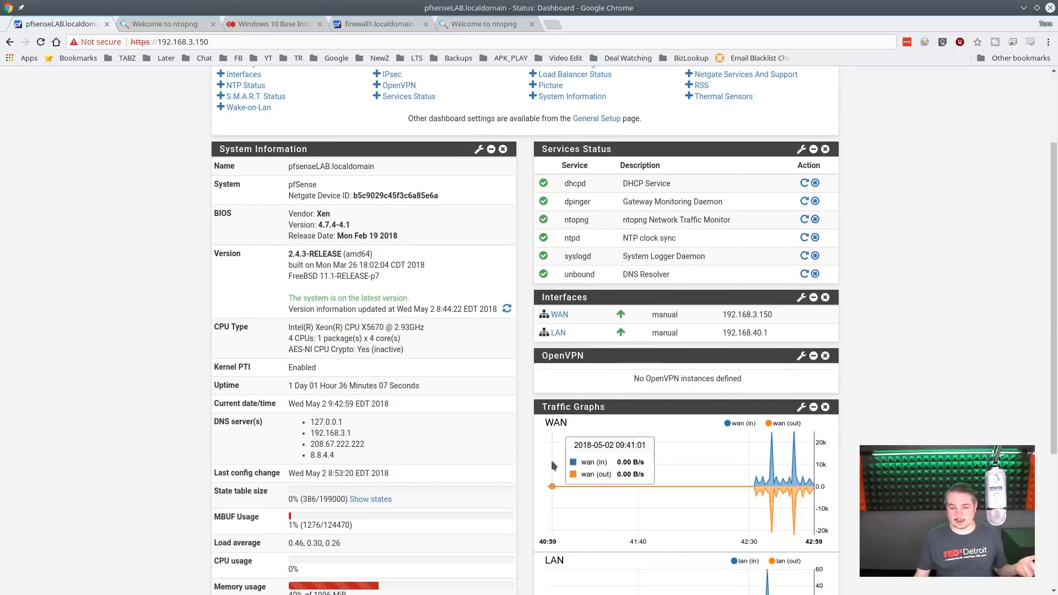
drag(633, 402, 639, 144)
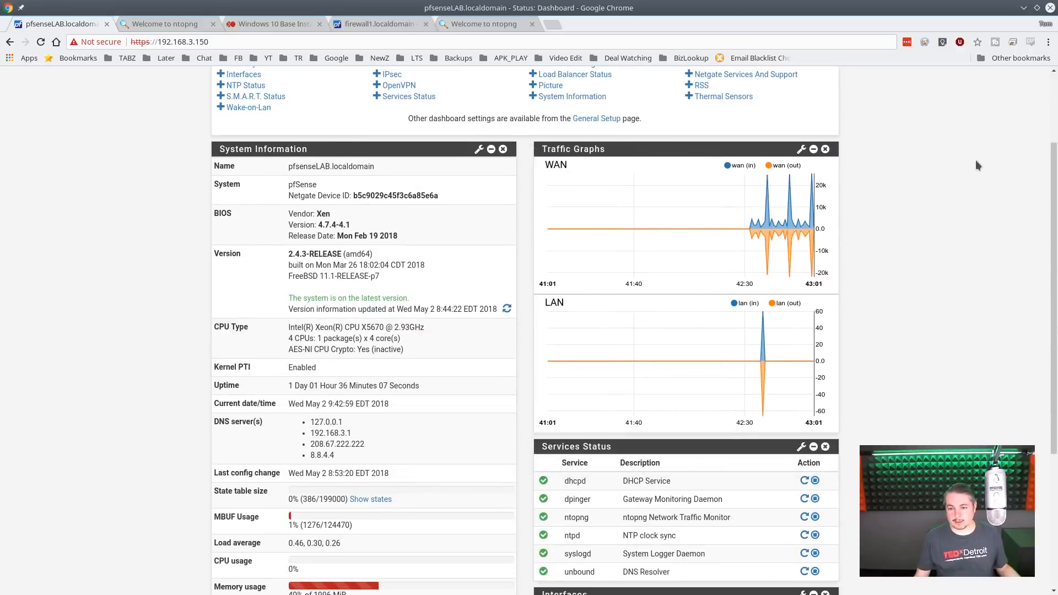
scroll(910, 237, up, 2)
click(799, 118)
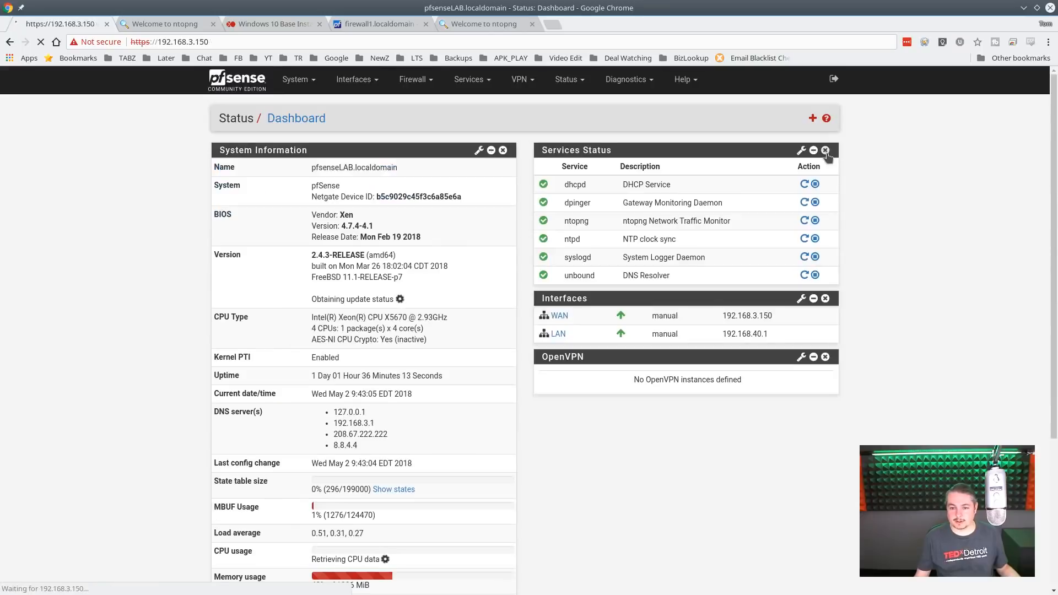
- Add the Traffic Graphs widget to the dashboard, place it above Services Status and save the layout
click(812, 118)
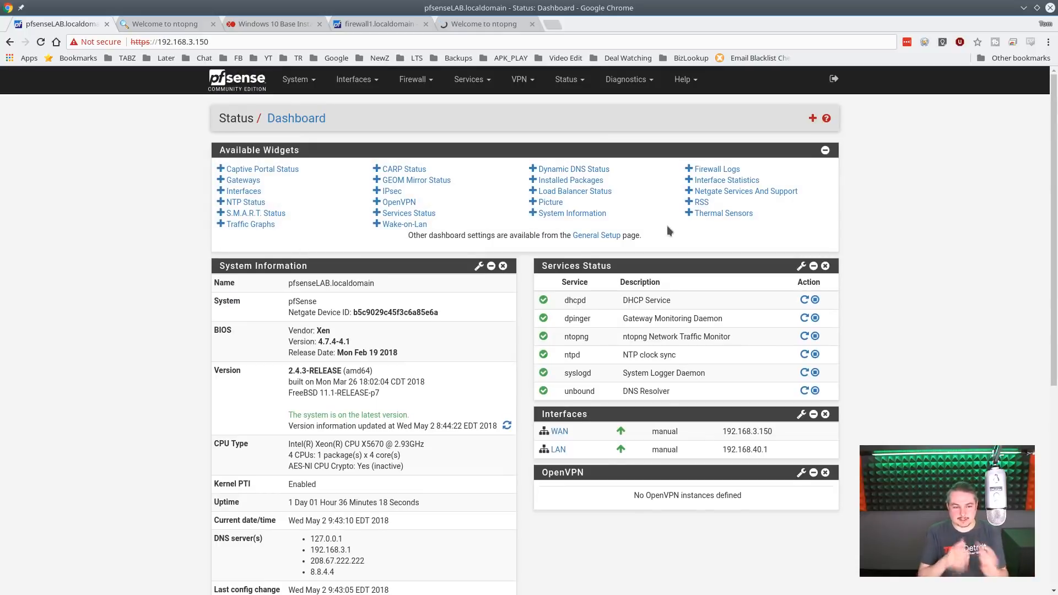
click(234, 225)
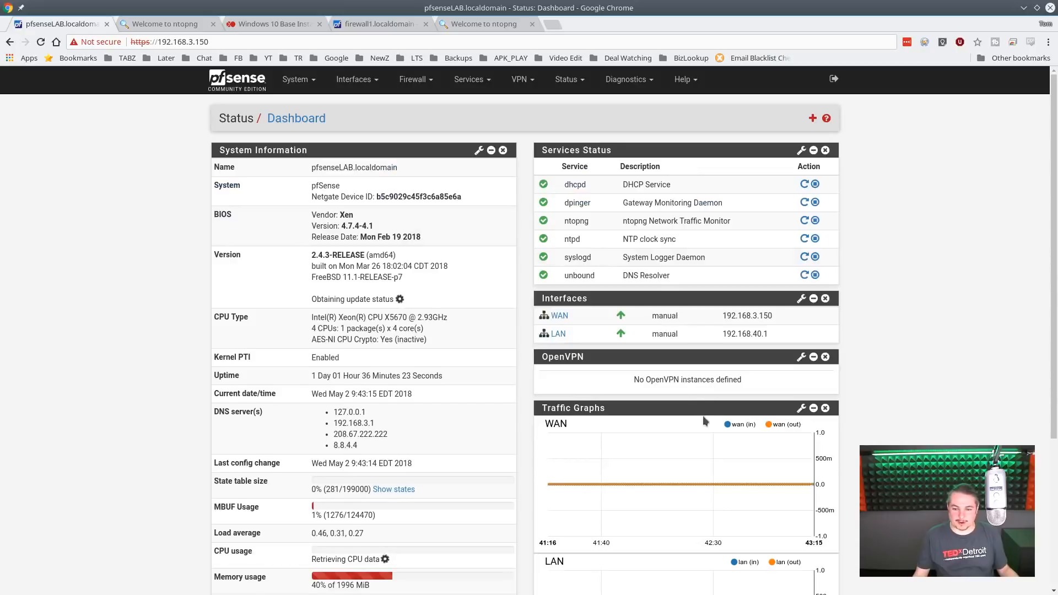
drag(702, 410, 703, 149)
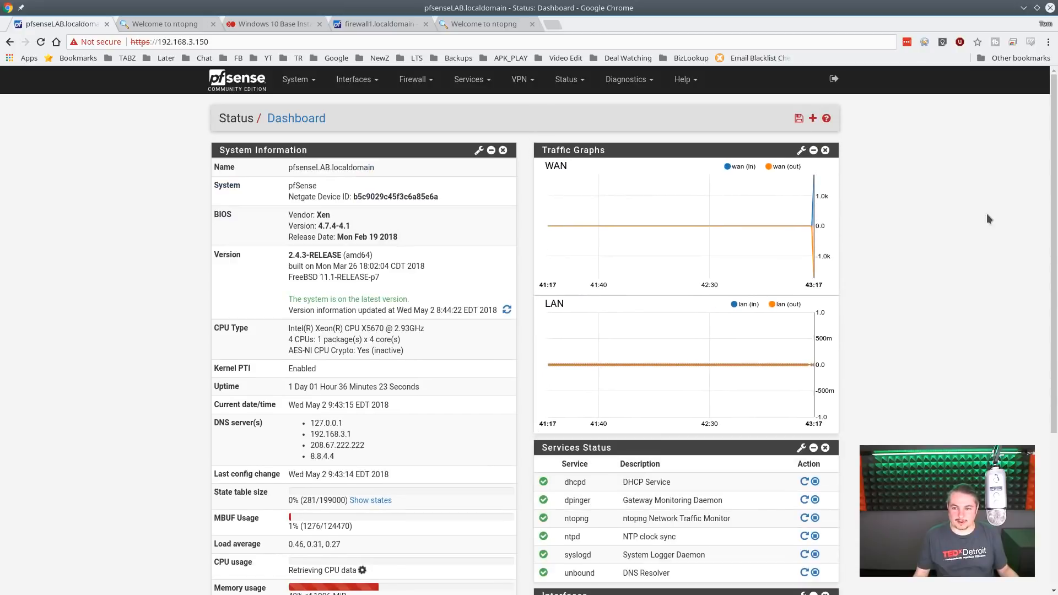
click(797, 118)
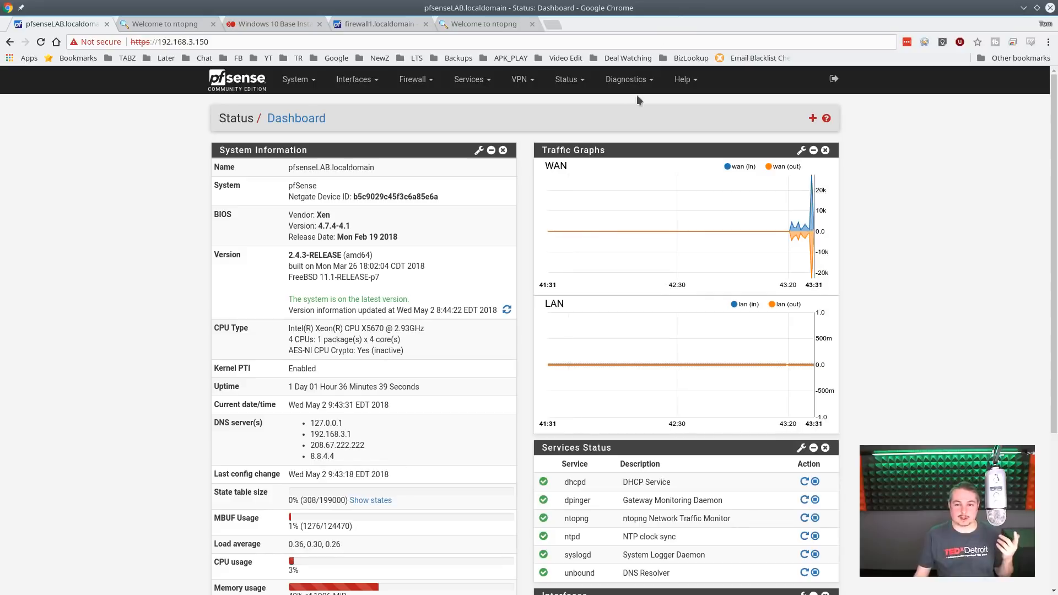
- Show the list of pfSense diagnostic tools
click(628, 79)
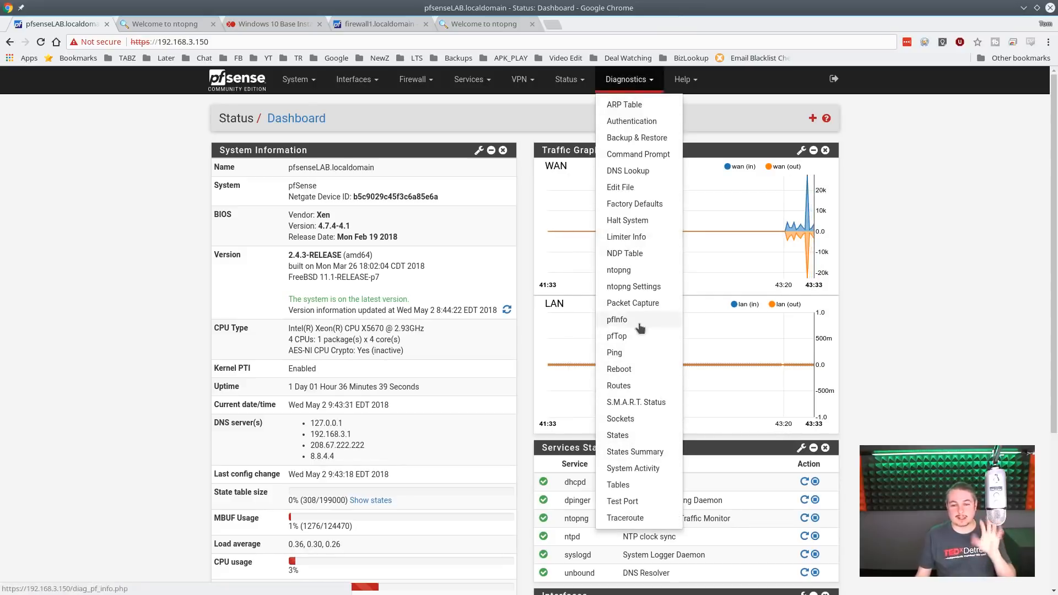